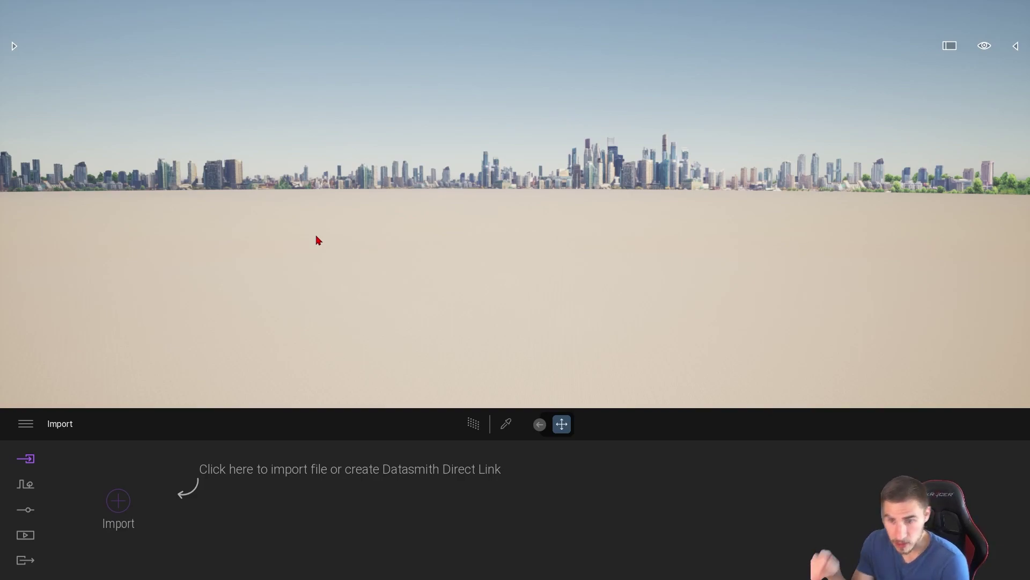
Open the asset library and look through its Lights category, then hide the library.
click(15, 50)
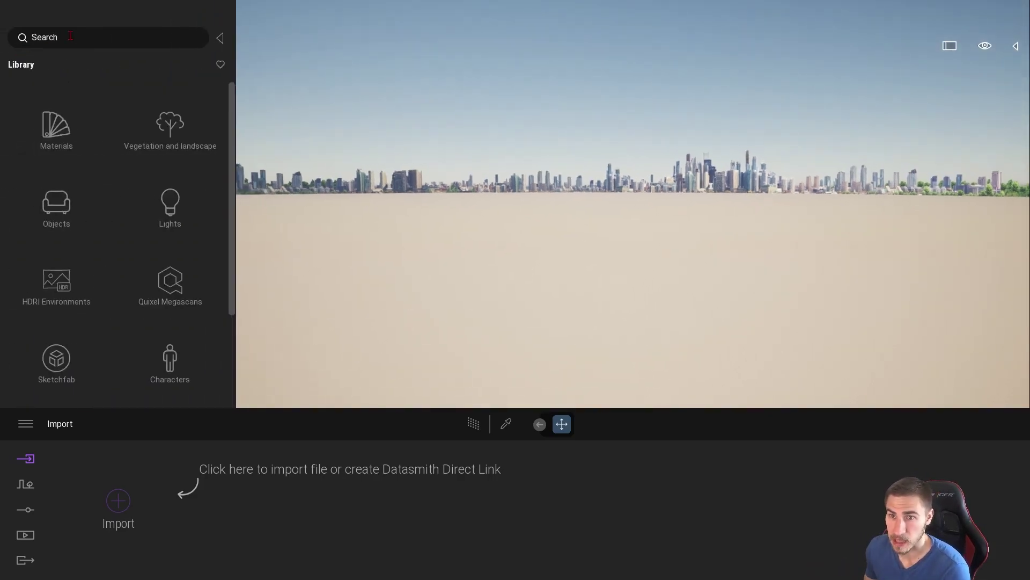
click(167, 225)
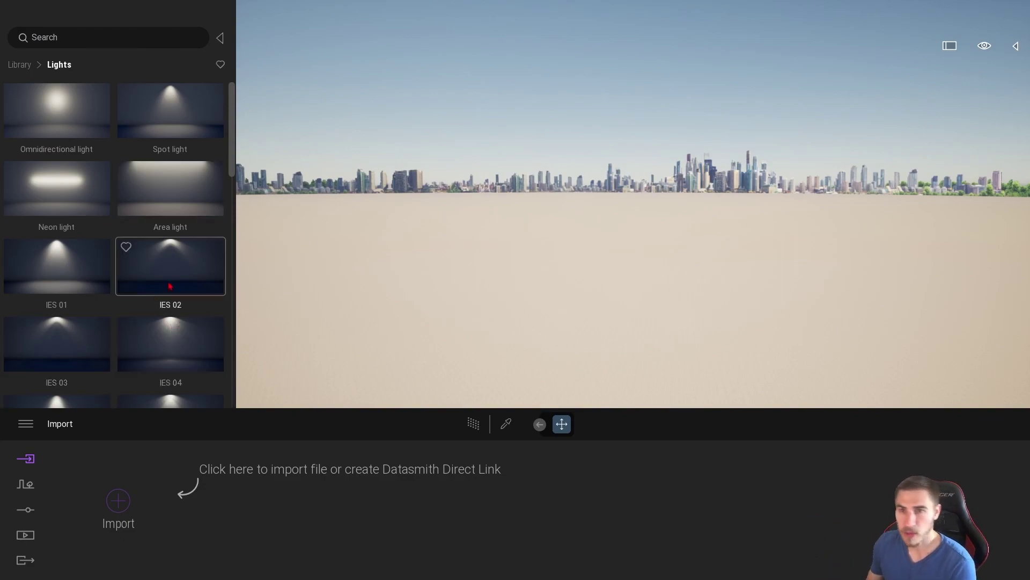
click(221, 38)
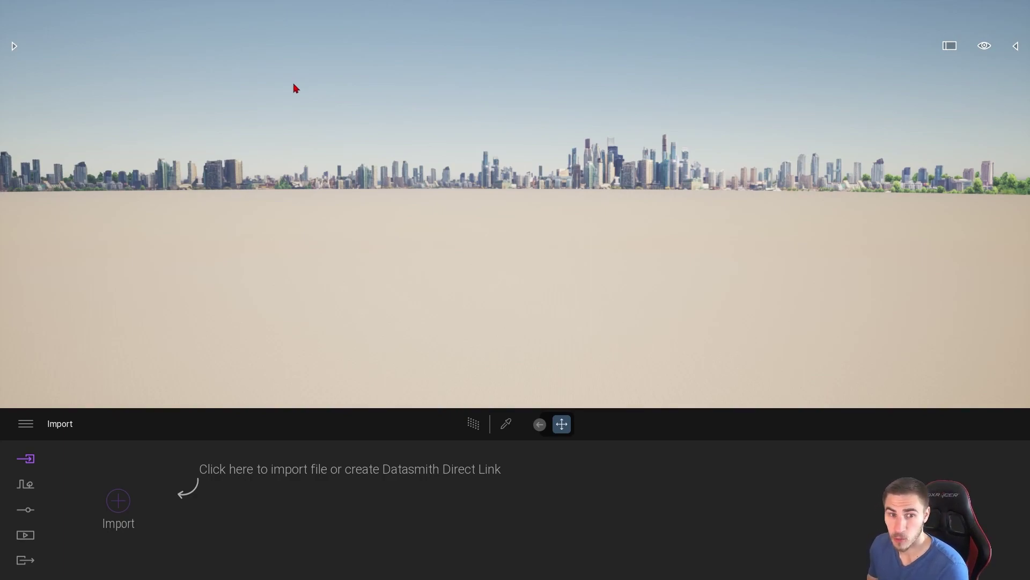
click(14, 46)
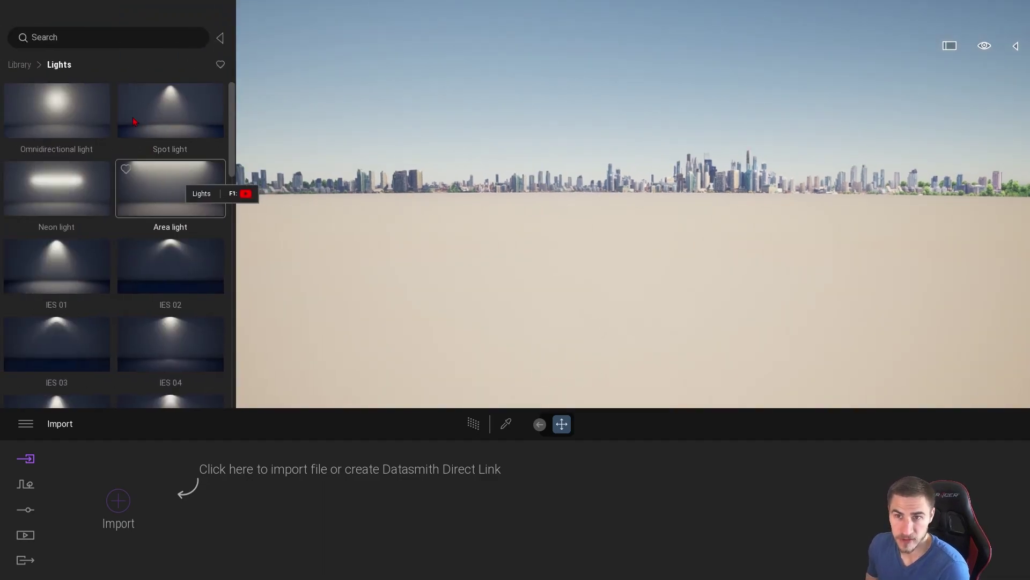
click(220, 38)
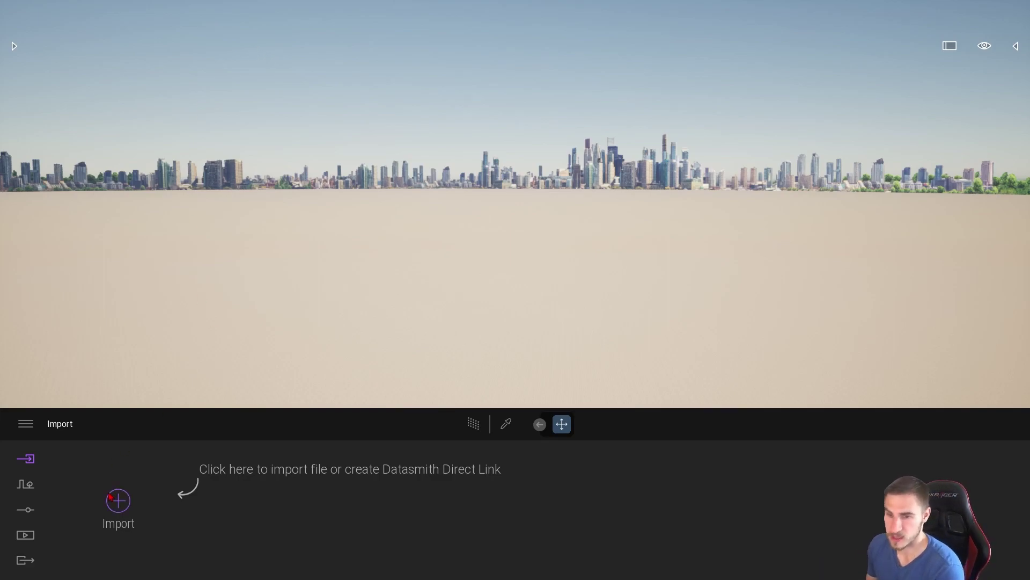
Start a Direct Link import of the Revit Oslo_22 model with Process set to Lights and light intensity set to 300 lm.
click(137, 478)
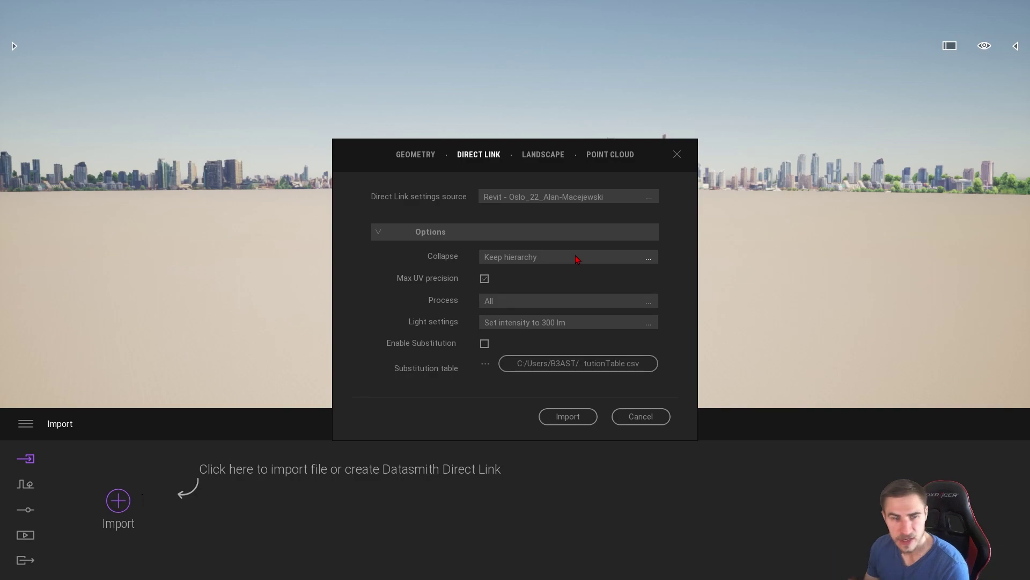
click(490, 301)
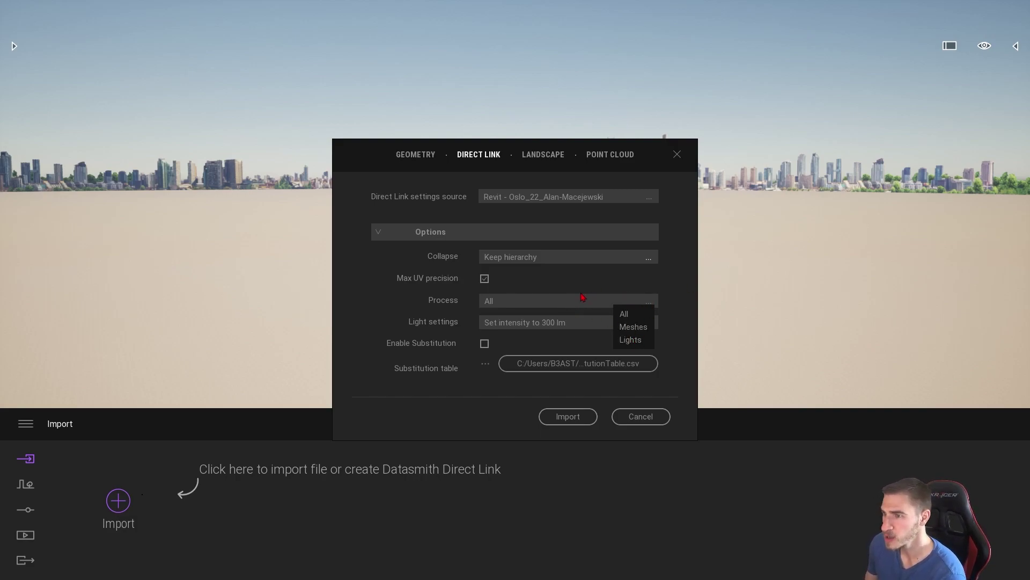
click(615, 277)
click(524, 304)
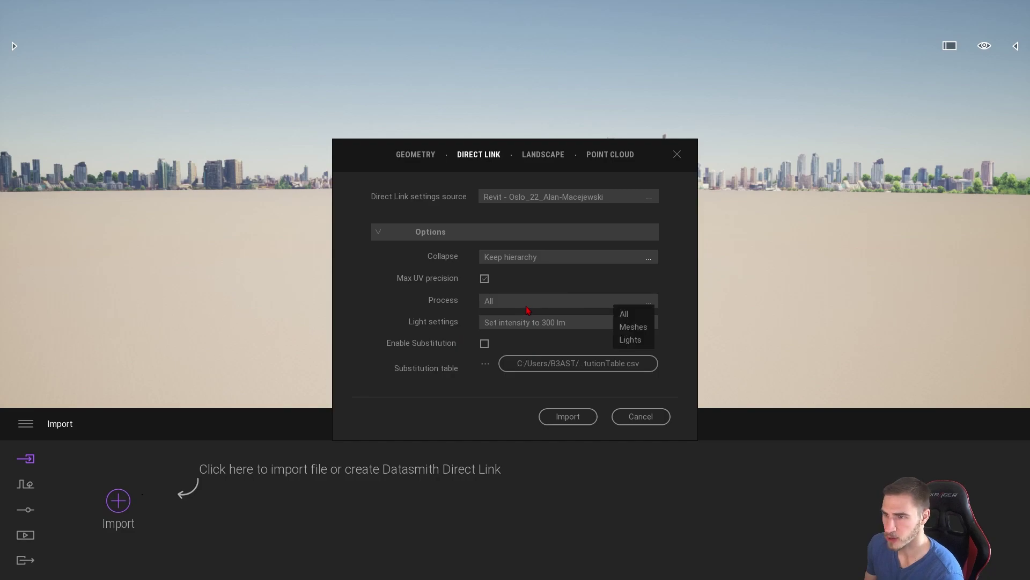
click(632, 327)
click(568, 304)
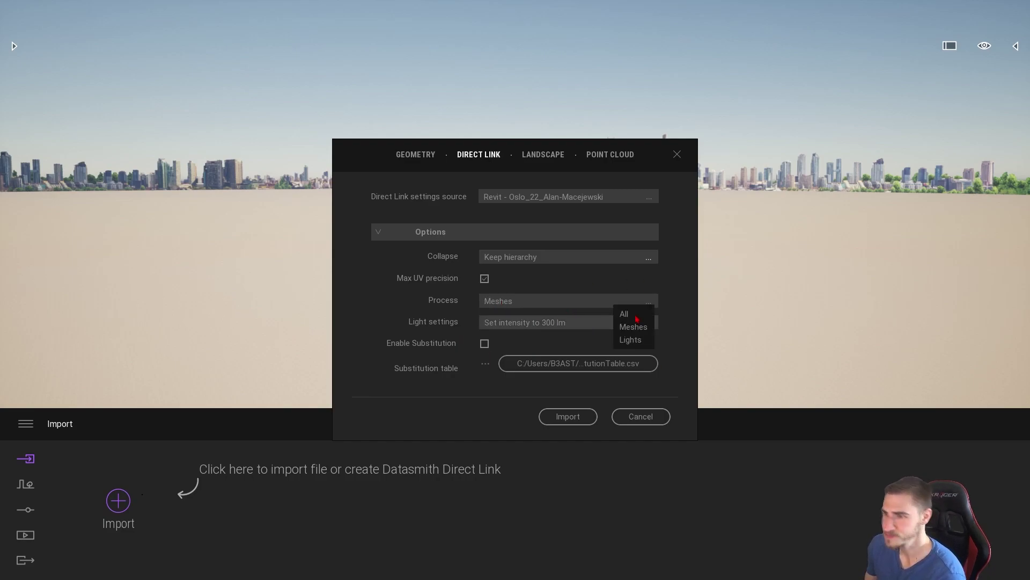
click(631, 340)
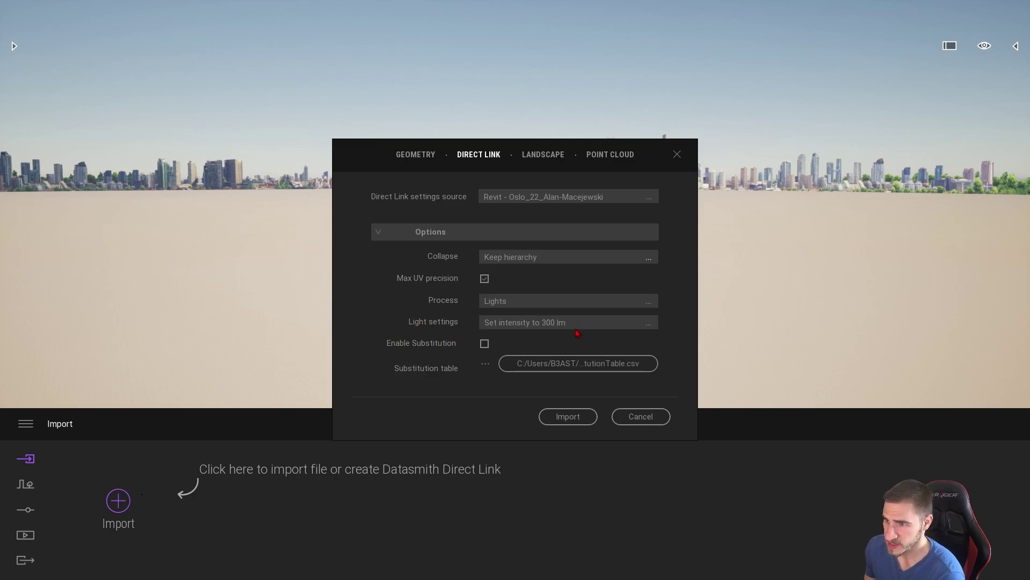
click(576, 324)
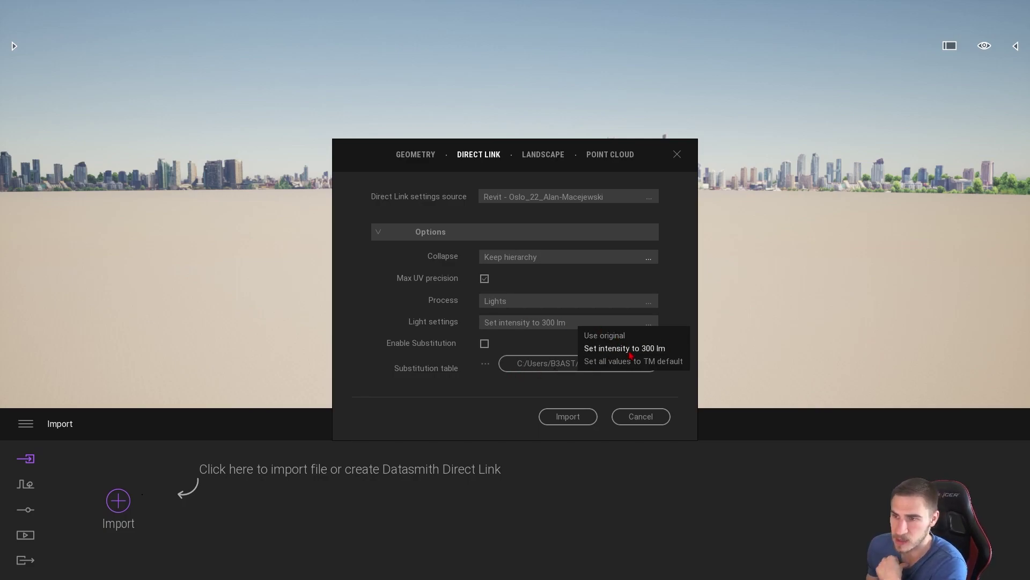
click(650, 348)
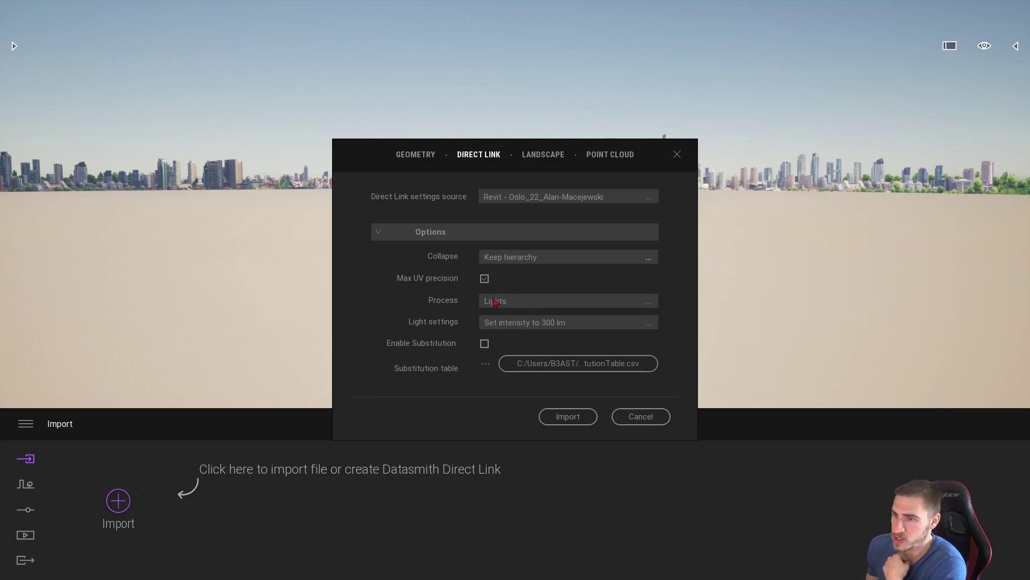
Switch the Process option to Meshes and import the Oslo_22 Direct Link.
click(649, 301)
click(634, 328)
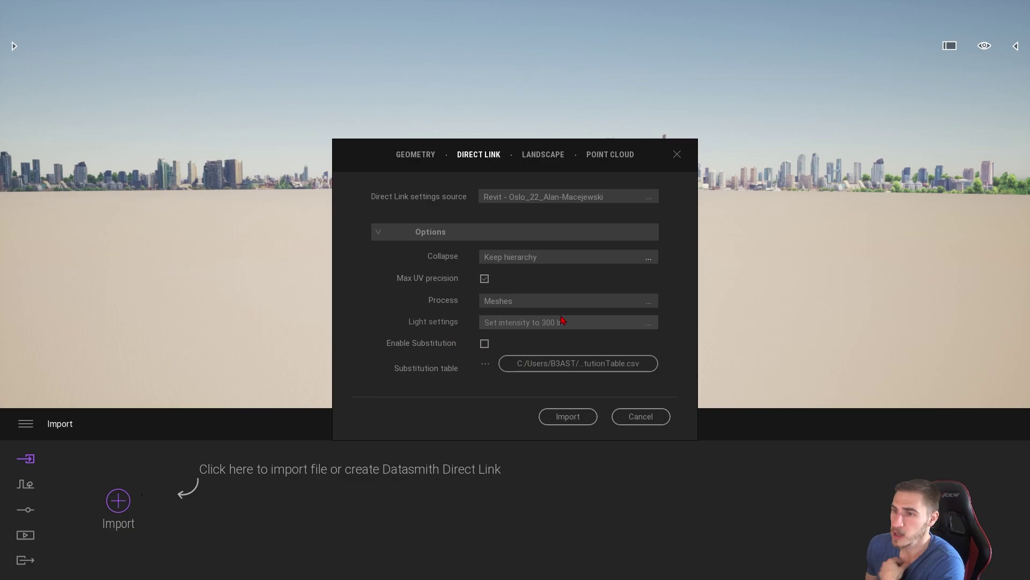
click(568, 417)
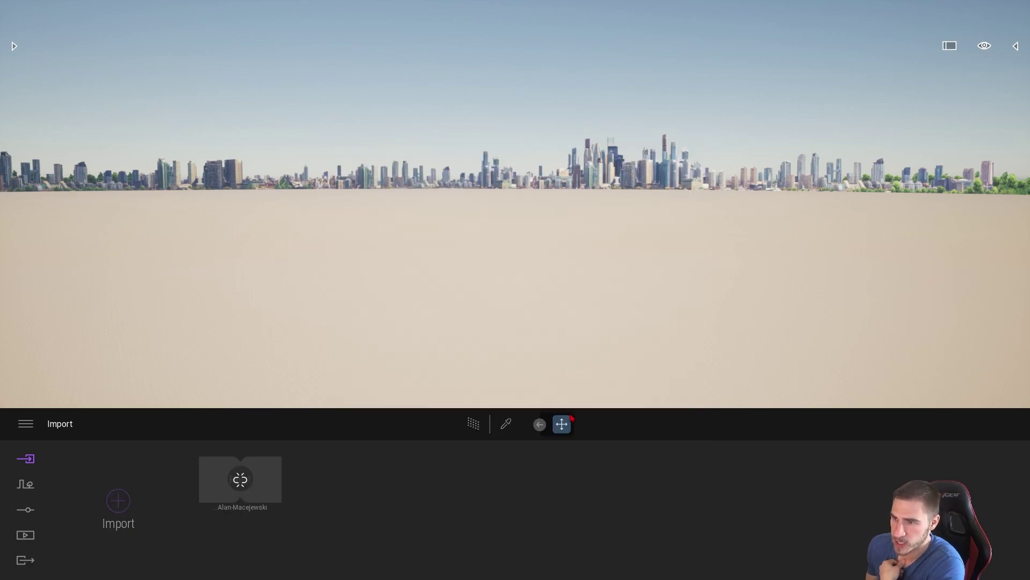
click(283, 466)
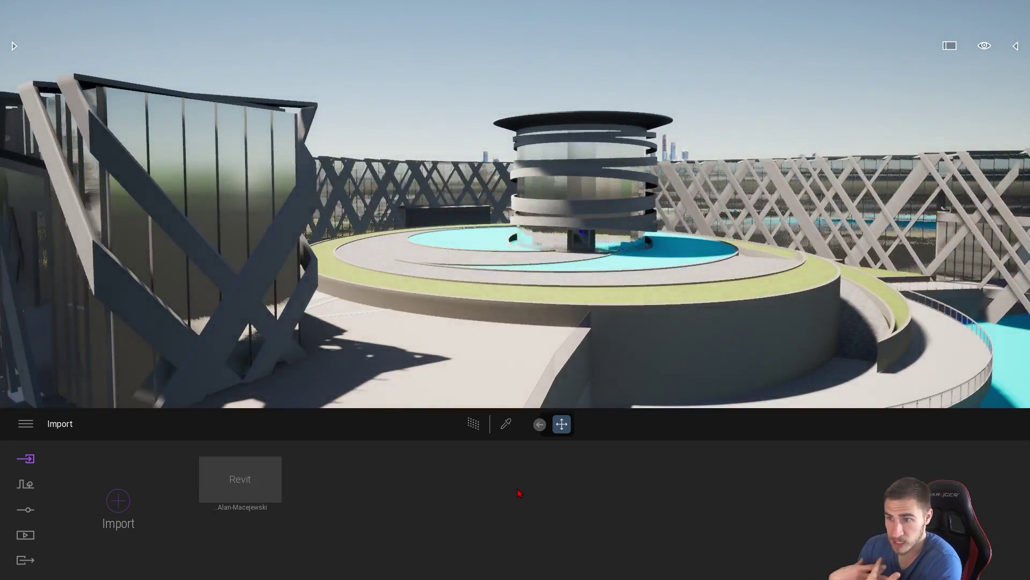
Show the scene graph and collapse its entire hierarchy from the root.
right_drag(511, 329, 615, 289)
key(w)
click(1016, 45)
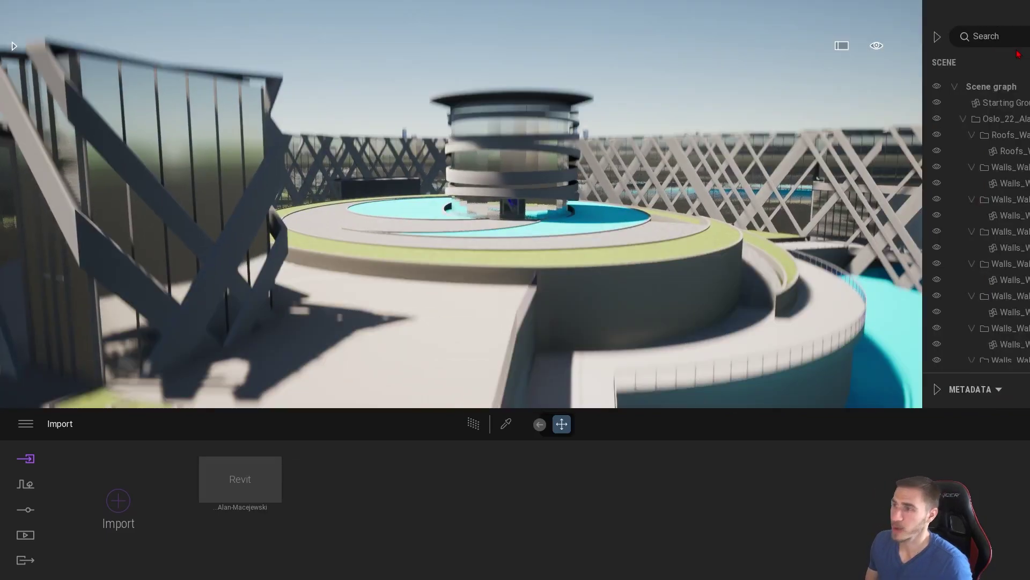
right_click(912, 103)
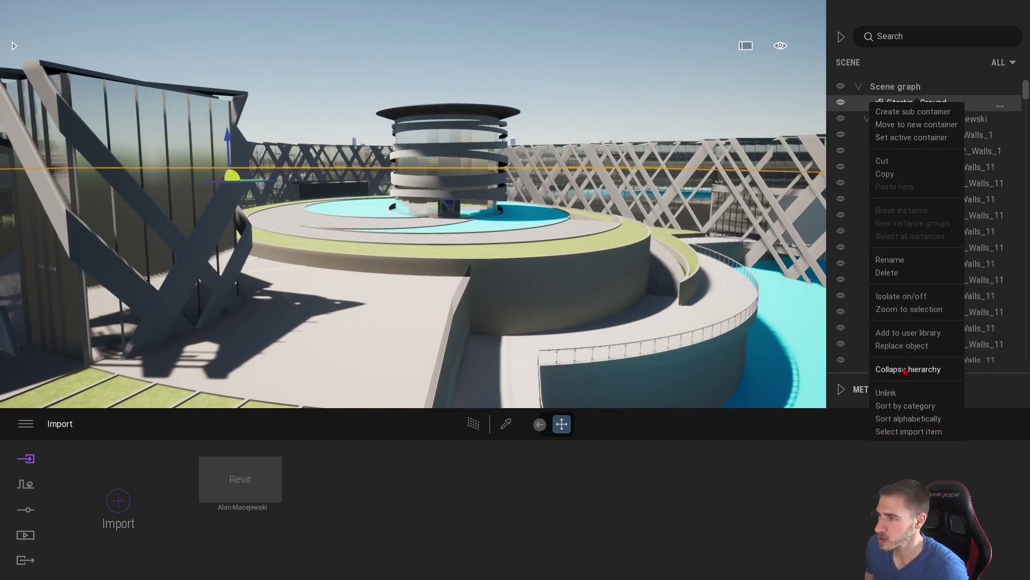
click(906, 369)
right_click(893, 87)
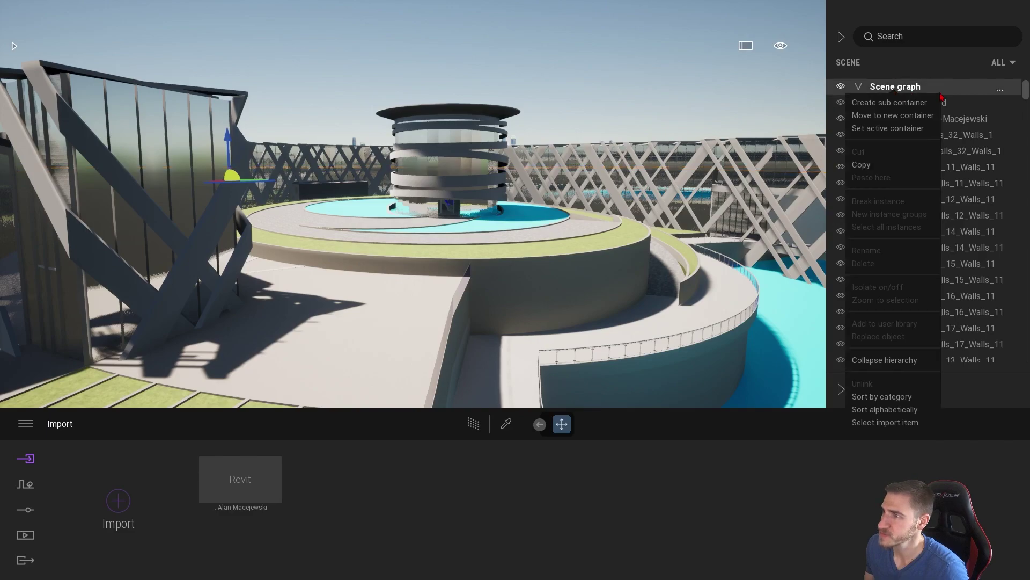
click(892, 367)
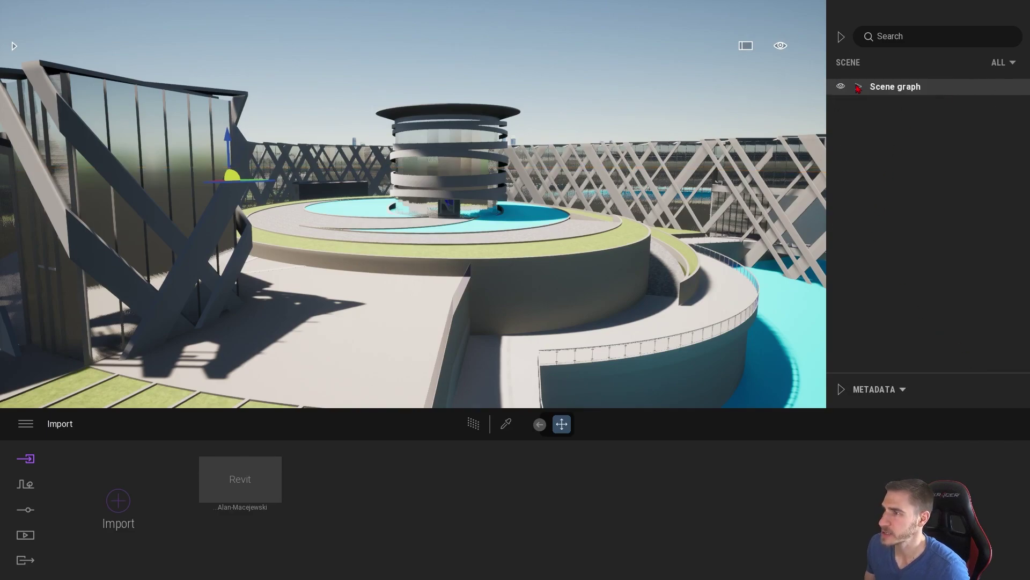
Expand the imported Oslo_22 container to review its roof, wall and topography items, collapse it again and clear the selection.
click(867, 120)
scroll(940, 200, down, 10)
scroll(940, 200, up, 5)
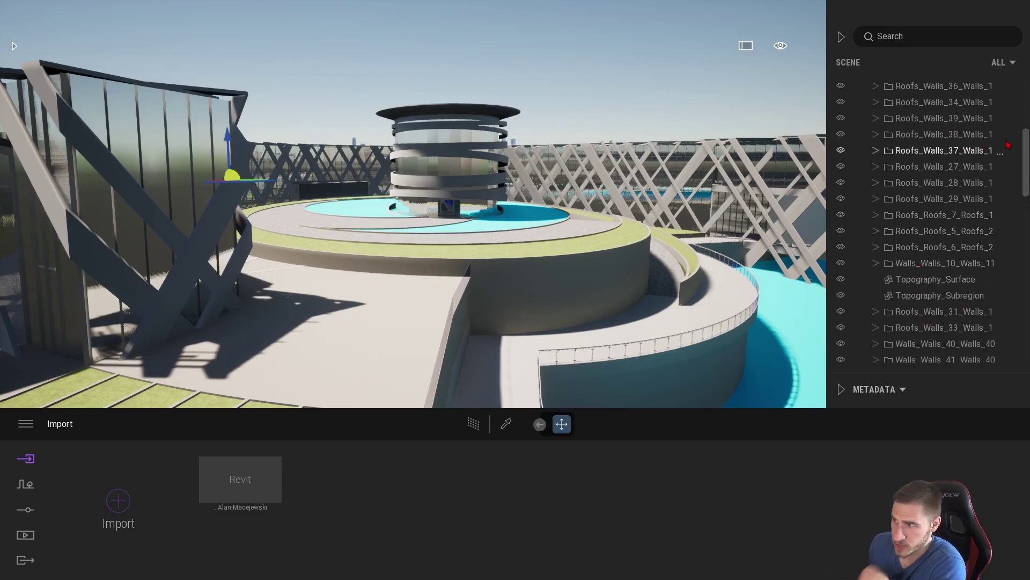
click(875, 166)
click(876, 168)
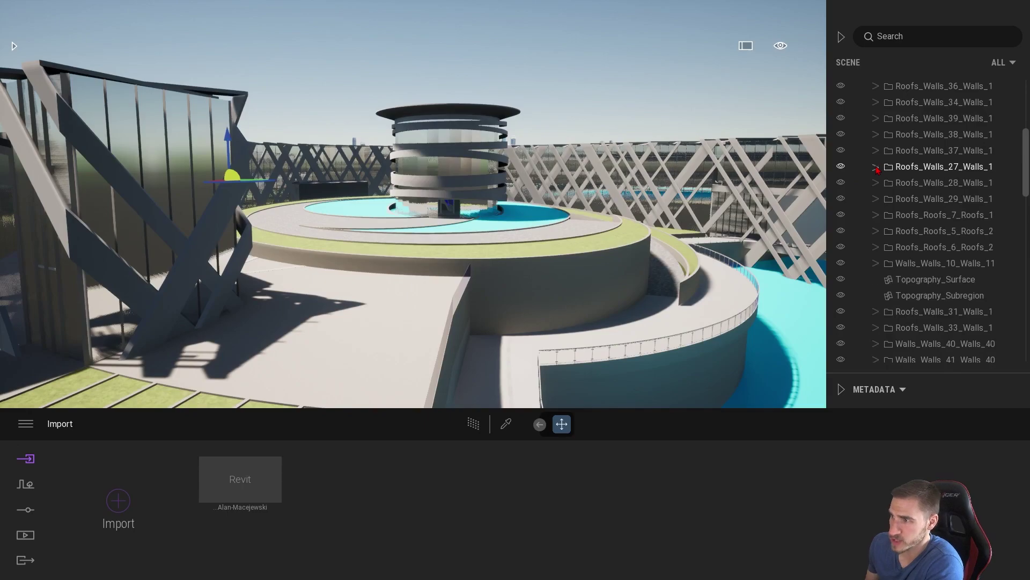
drag(1026, 178, 1026, 130)
click(867, 118)
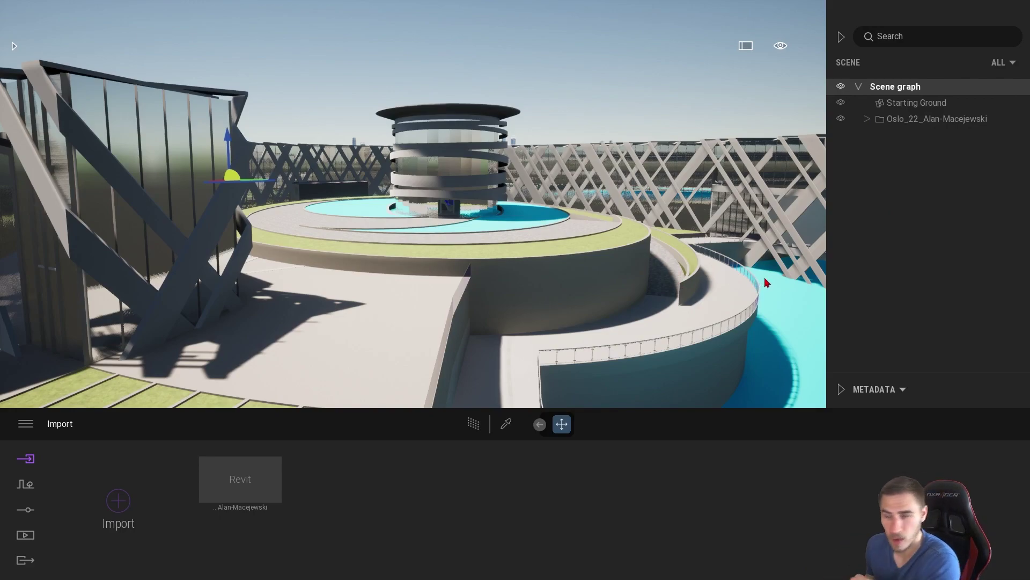
click(605, 85)
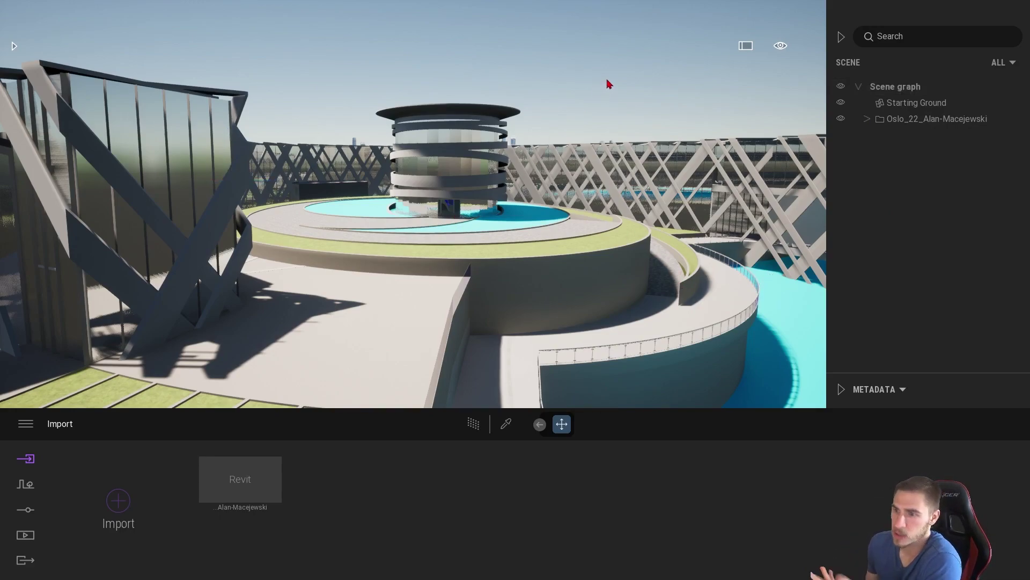
Import the Oslo_22 Direct Link a second time with Process set to Lights and light settings at 300 lm intensity.
mouse_move(249, 479)
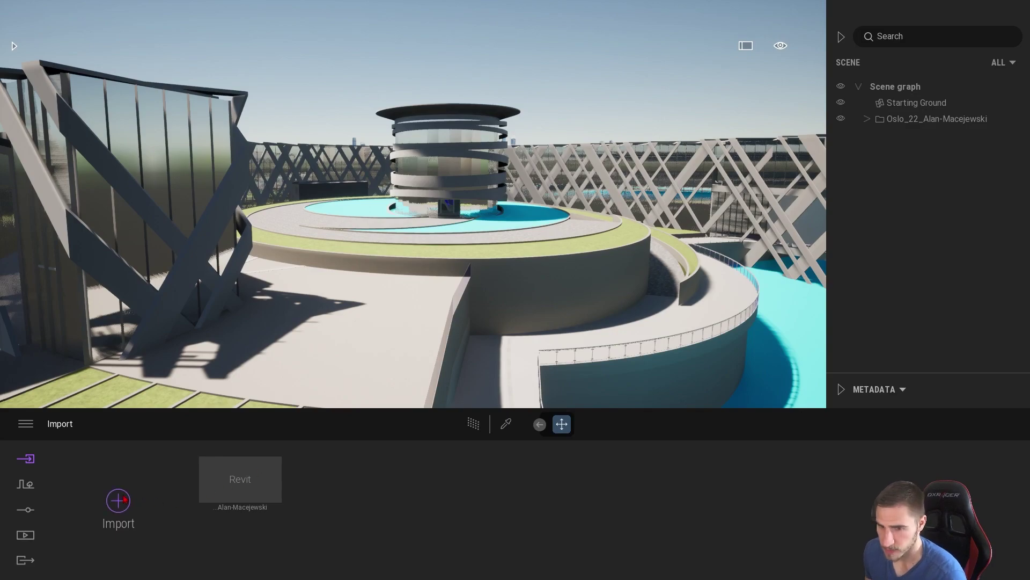
click(128, 497)
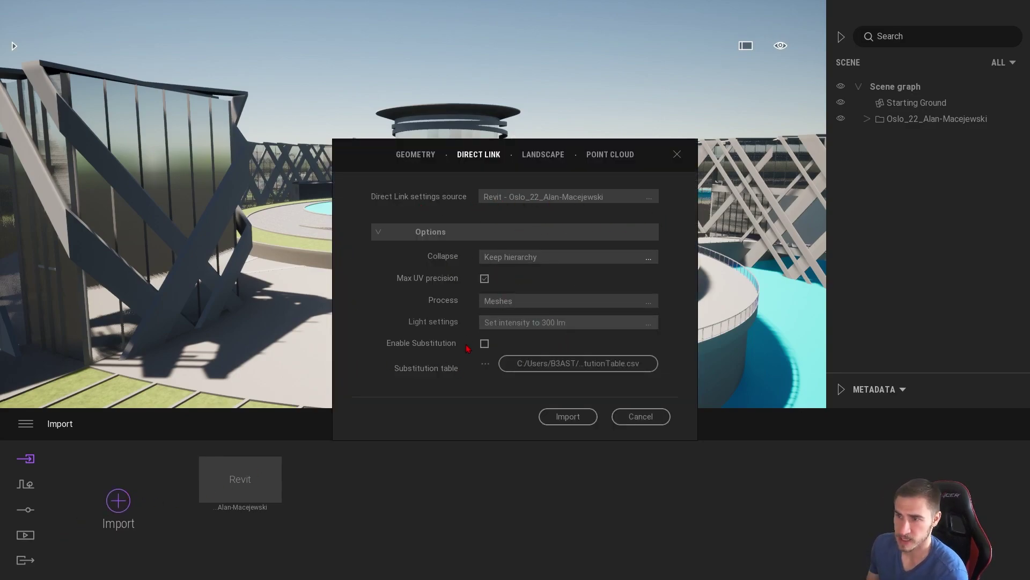
click(503, 300)
click(631, 340)
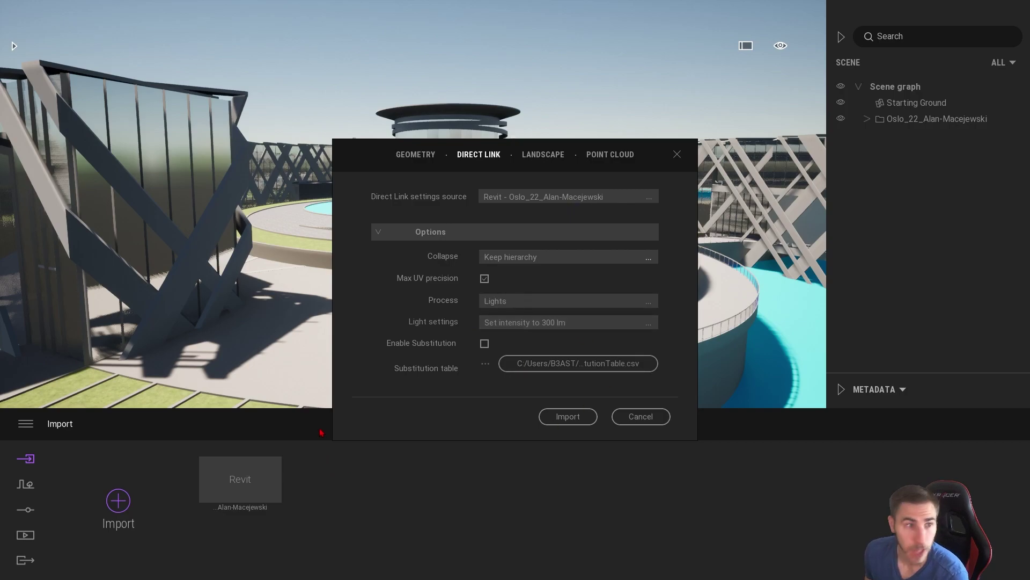
click(500, 324)
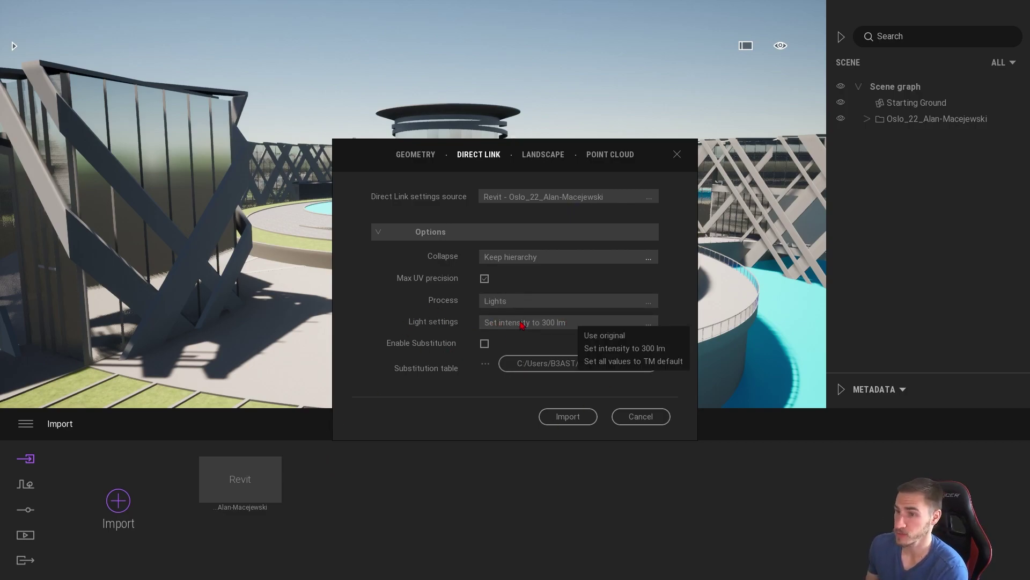
click(649, 350)
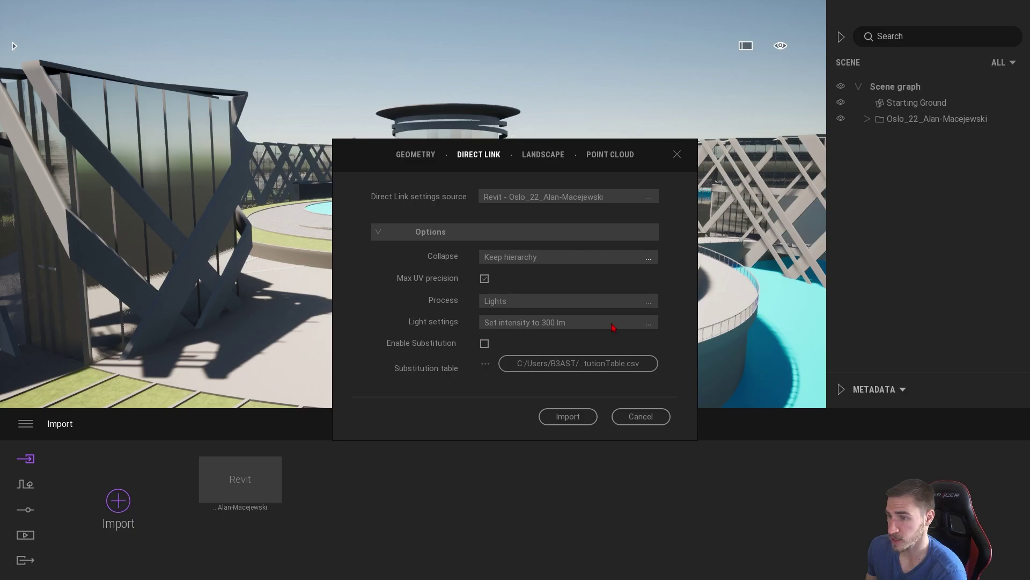
click(568, 416)
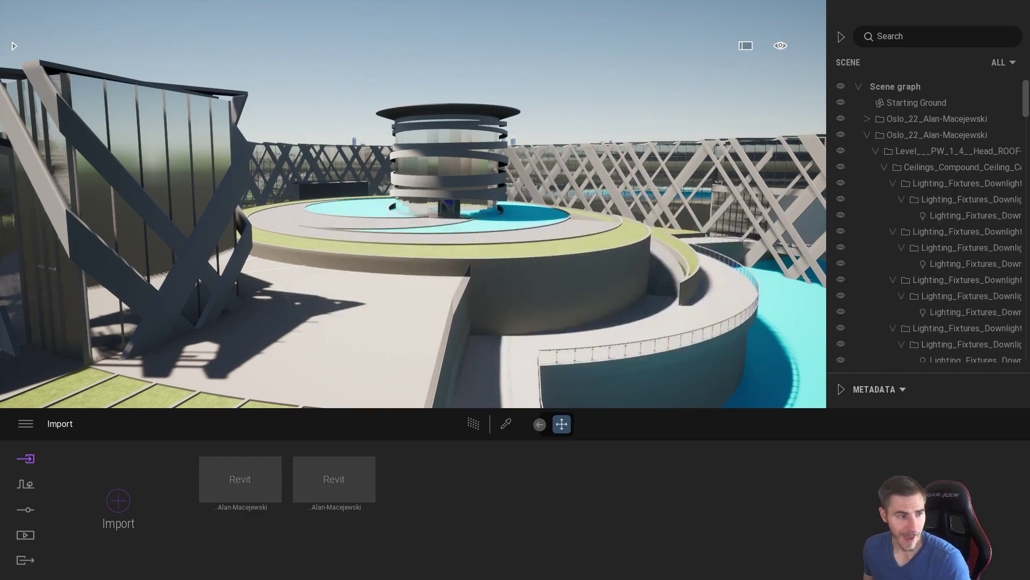
Switch to Revit and check the sources and destinations in the Datasmith Direct Link connection status, then close it.
key(alt+Tab)
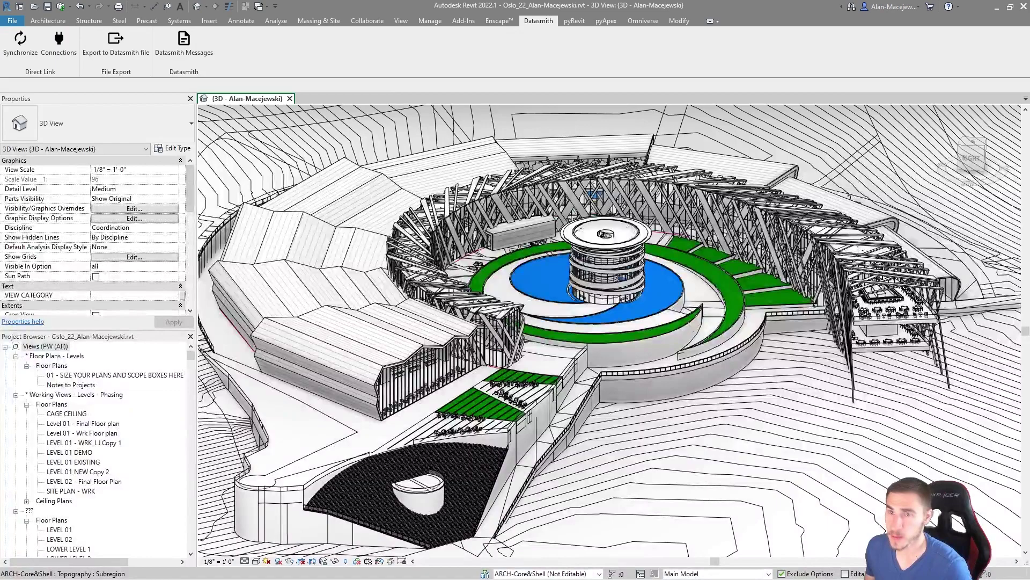
click(61, 45)
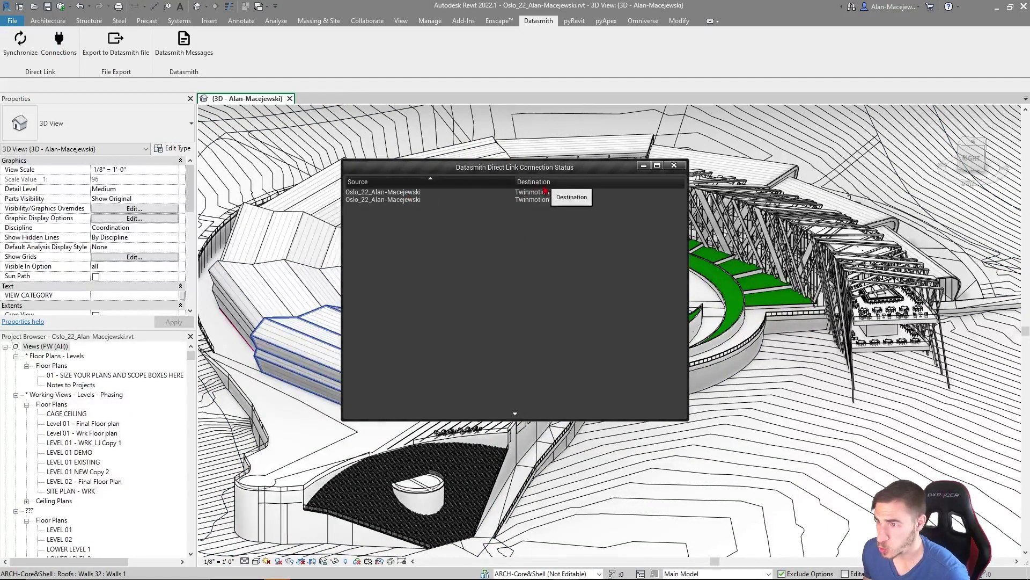
mouse_move(537, 197)
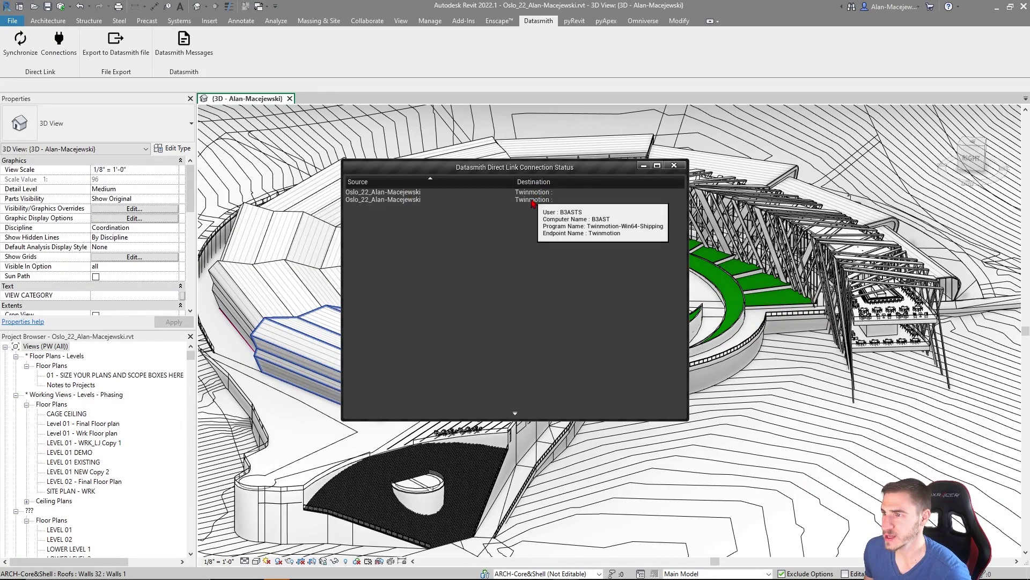
mouse_move(467, 209)
click(674, 165)
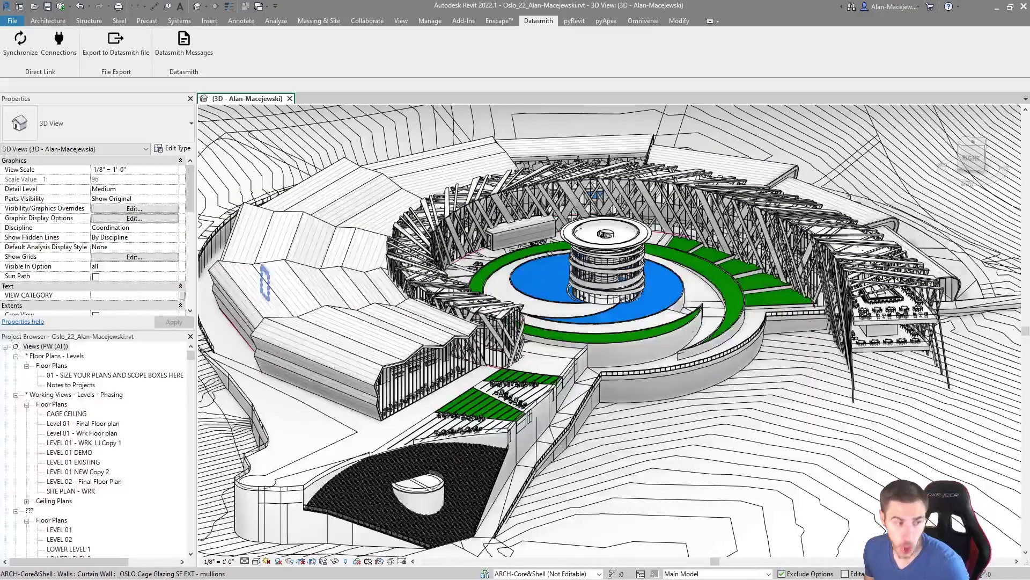
Switch to Twinmotion and rename the second imported Oslo_22 container, which holds the downlights, to LIGHTING.
key(alt+Tab)
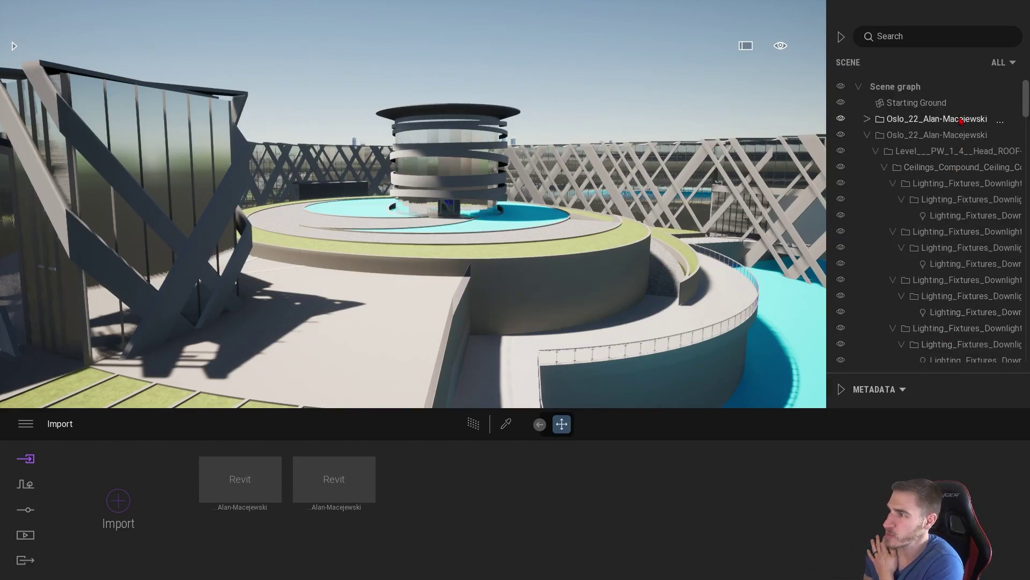
mouse_move(826, 150)
mouse_down()
mouse_move(757, 157)
mouse_move(806, 157)
mouse_up()
right_click(926, 138)
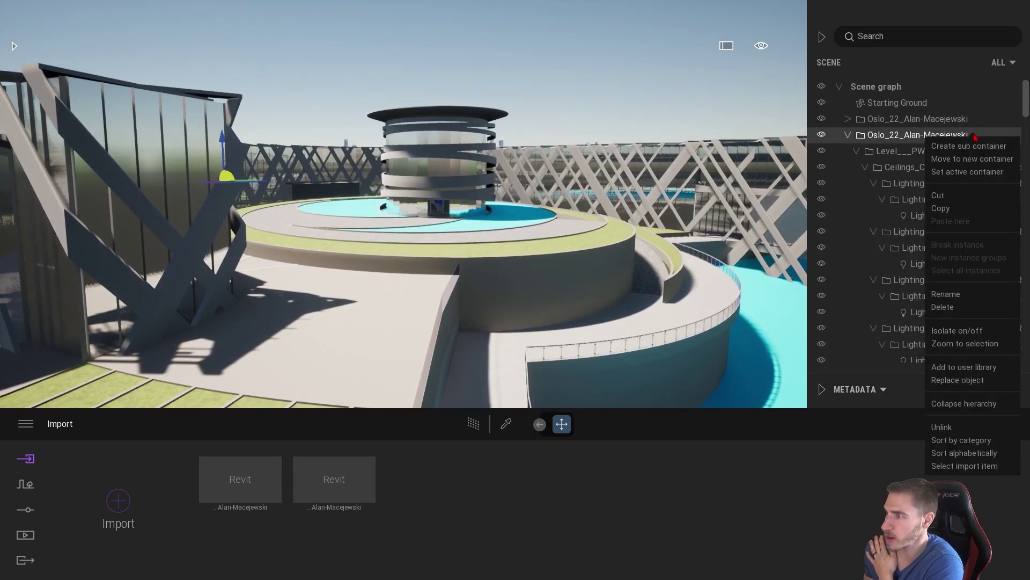
click(943, 295)
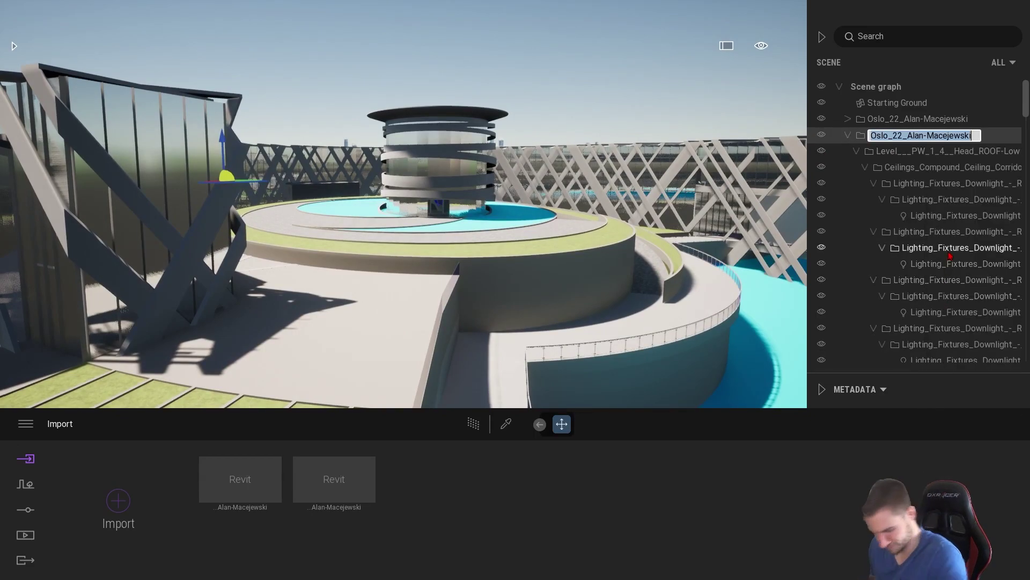
text(LIGHTING)
key(Return)
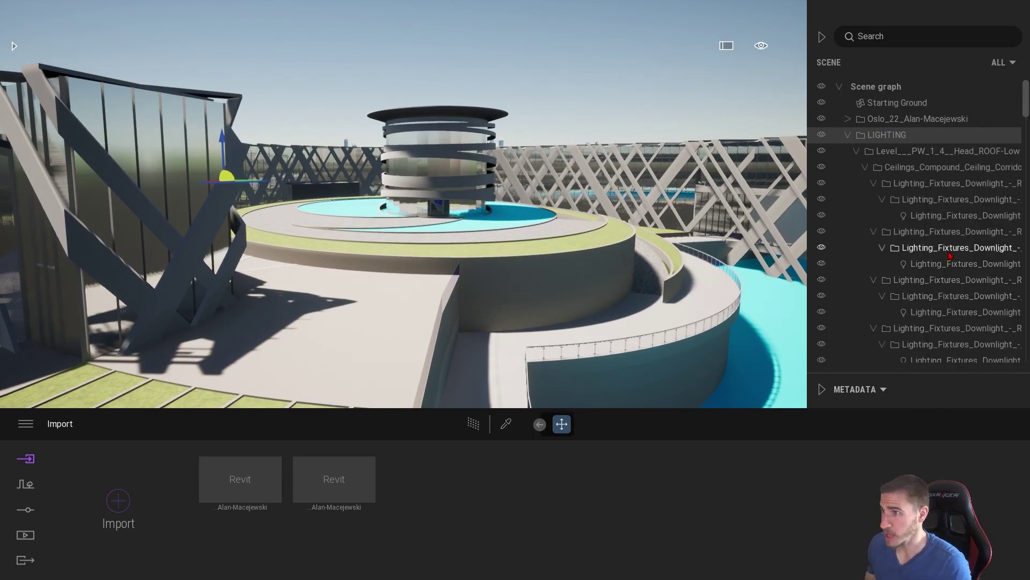
Rename the first imported Oslo_22 container to MODEL and collapse the LIGHTING container.
right_click(913, 119)
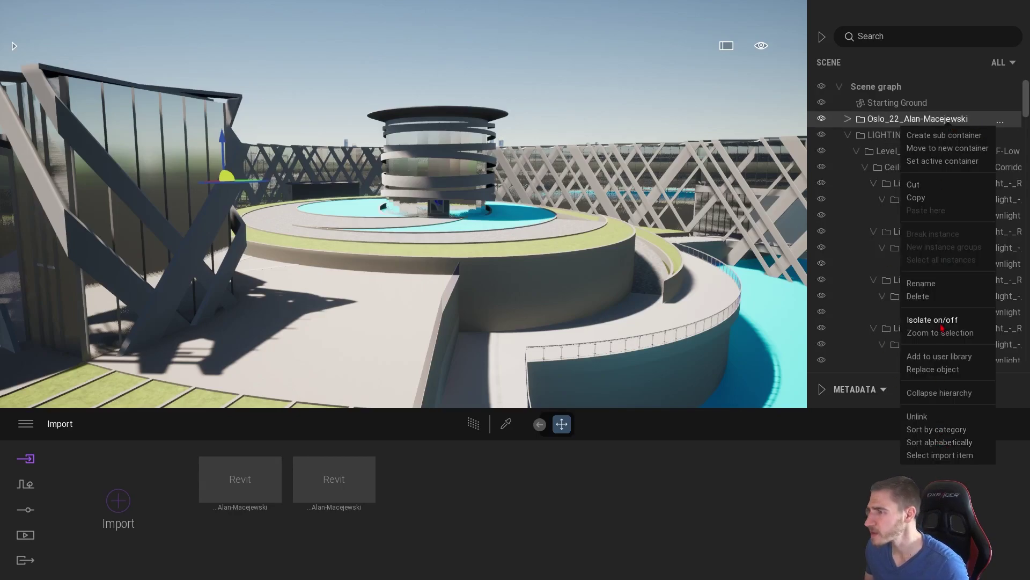
click(941, 285)
text(MODEL)
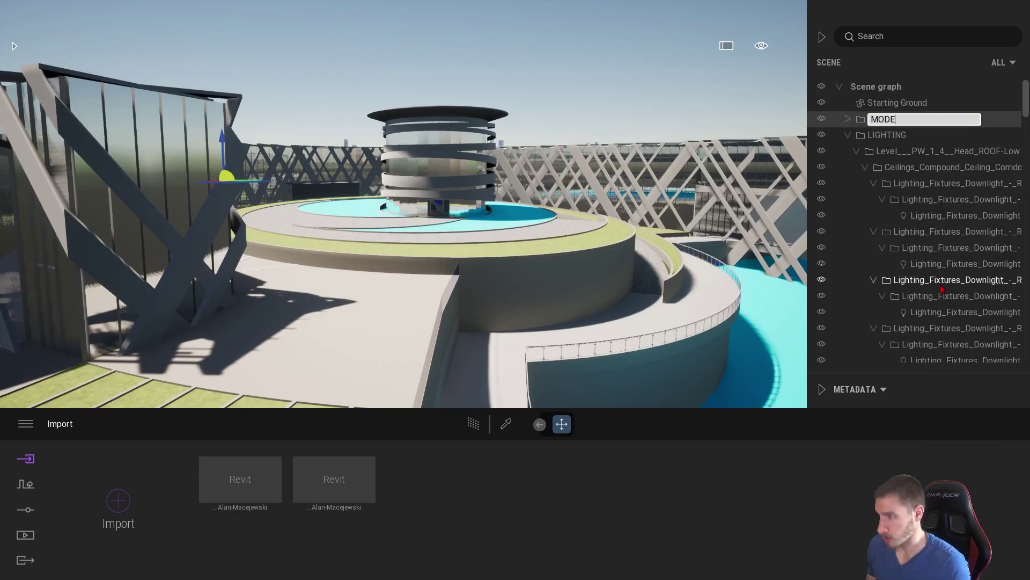
key(Return)
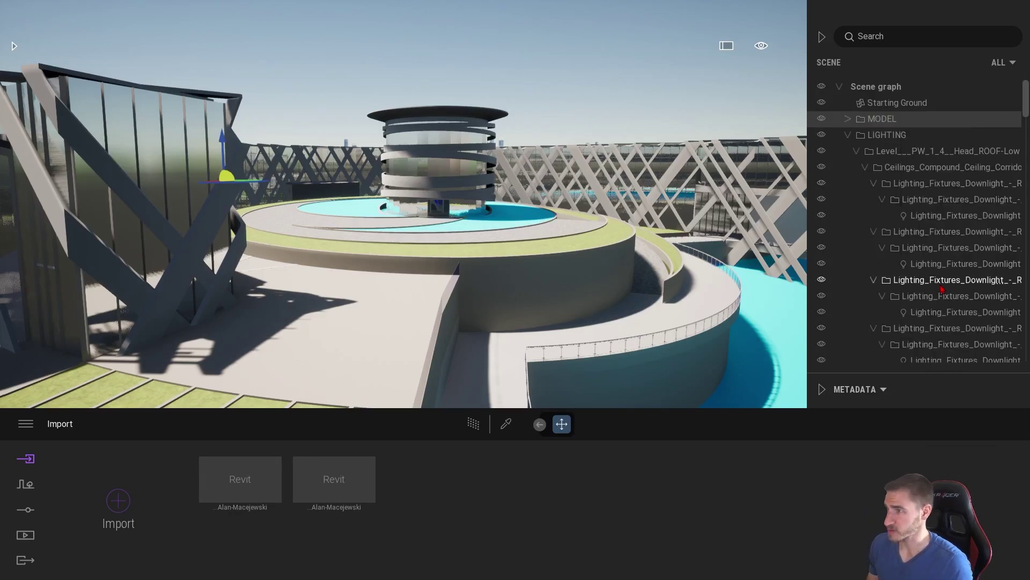
click(848, 136)
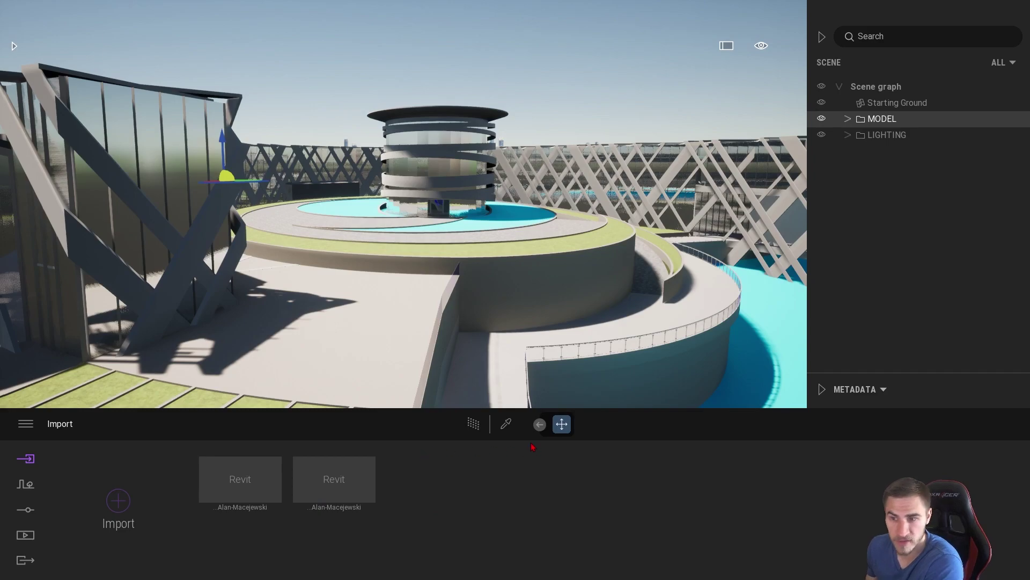
Check the second Revit import's available options, then review the roof and wall items inside the MODEL container and collapse it.
click(326, 448)
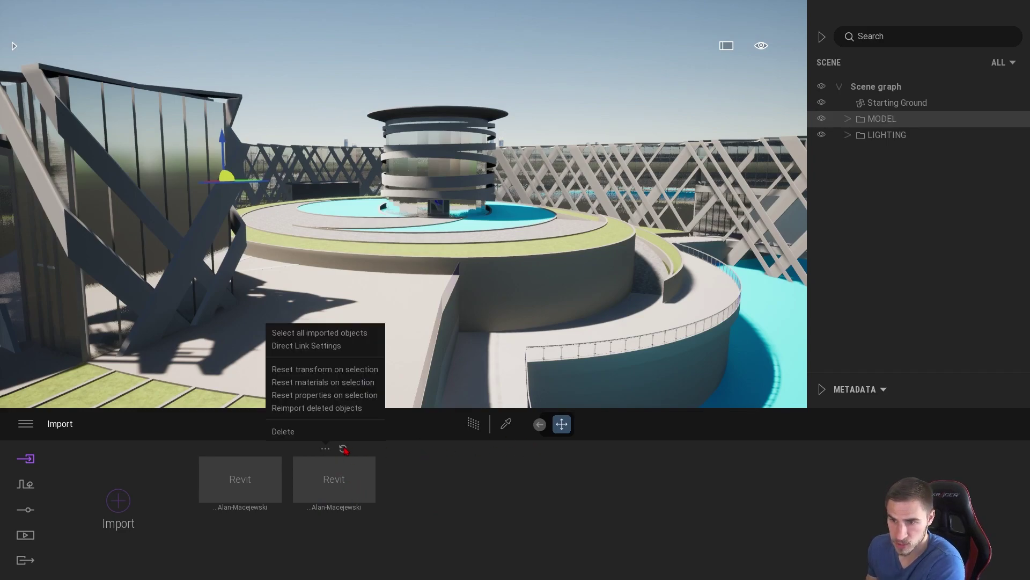
click(481, 489)
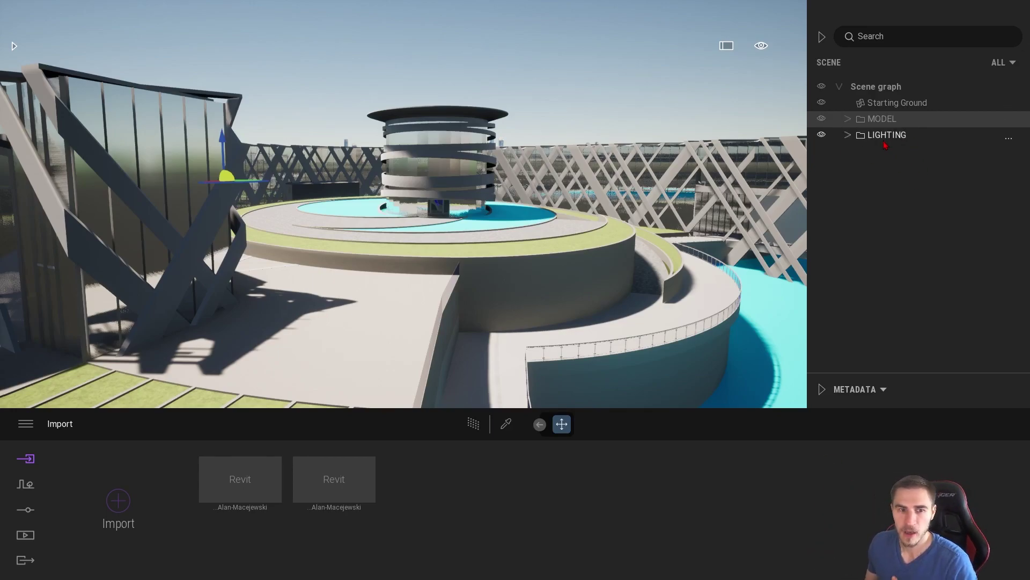
click(848, 118)
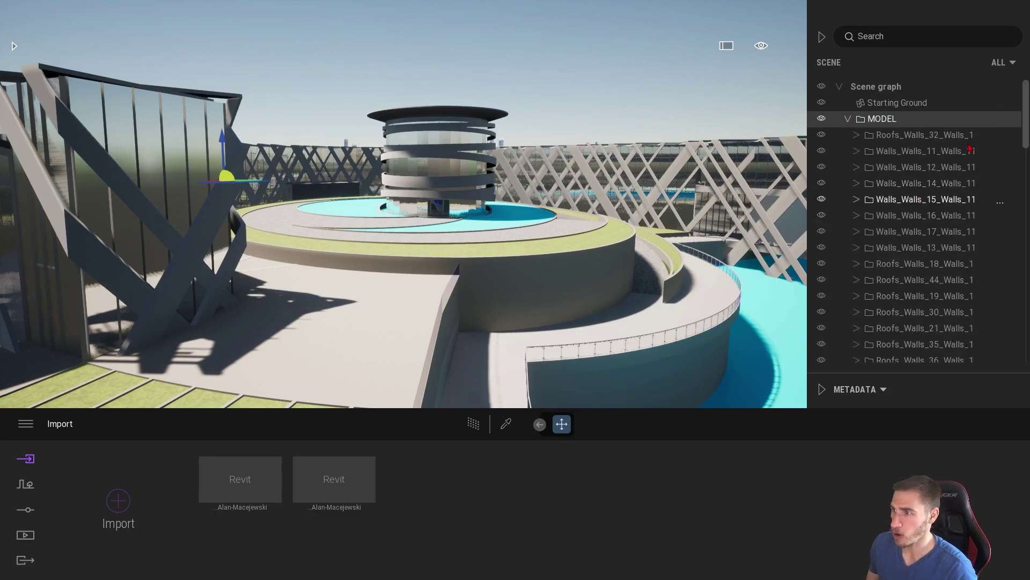
mouse_move(1022, 127)
mouse_down()
mouse_move(1022, 333)
mouse_move(1025, 137)
mouse_up()
scroll(858, 118, up, 5)
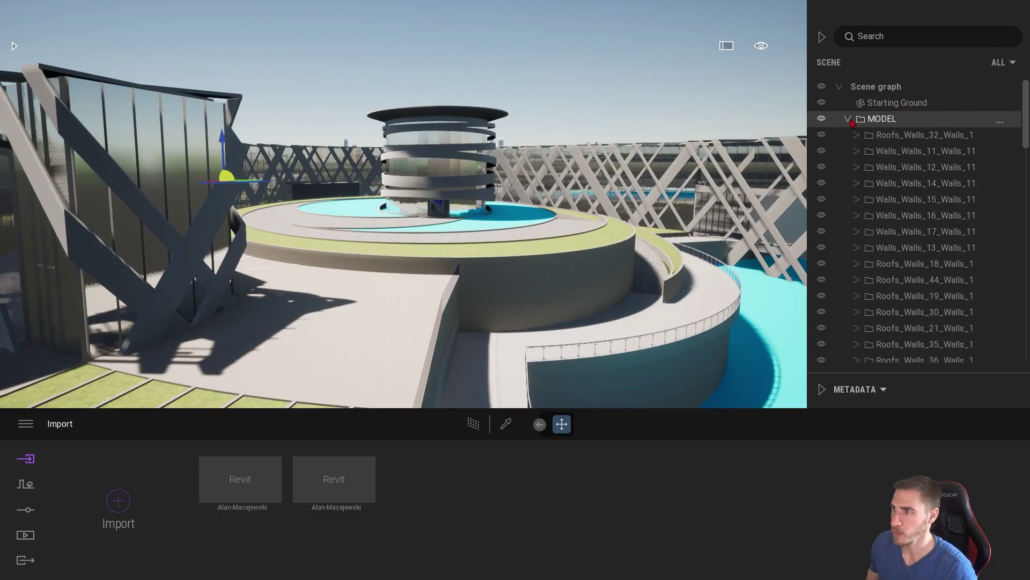
click(848, 119)
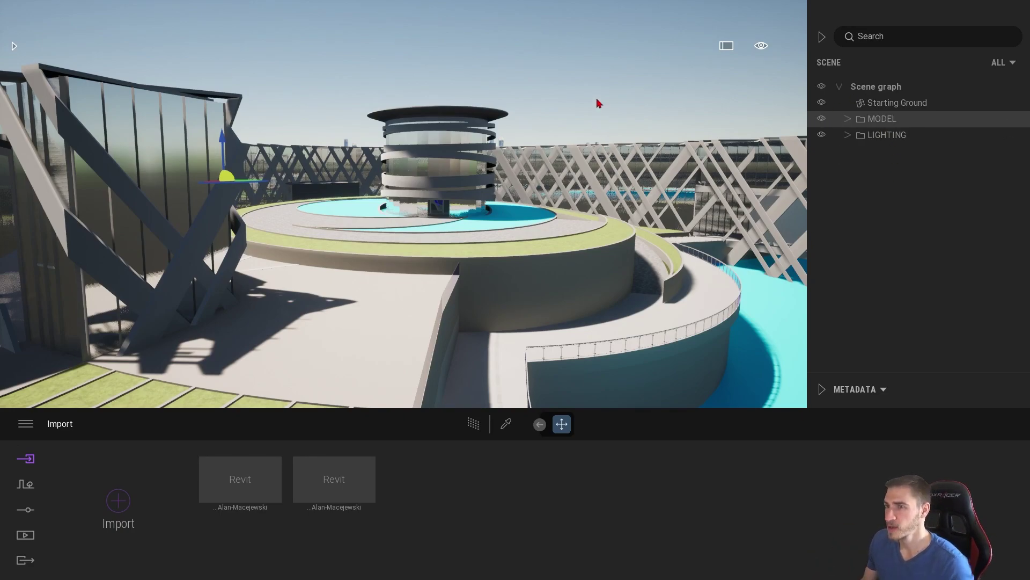
Hide the MODEL container so only the imported lights and the ground are displayed.
click(821, 118)
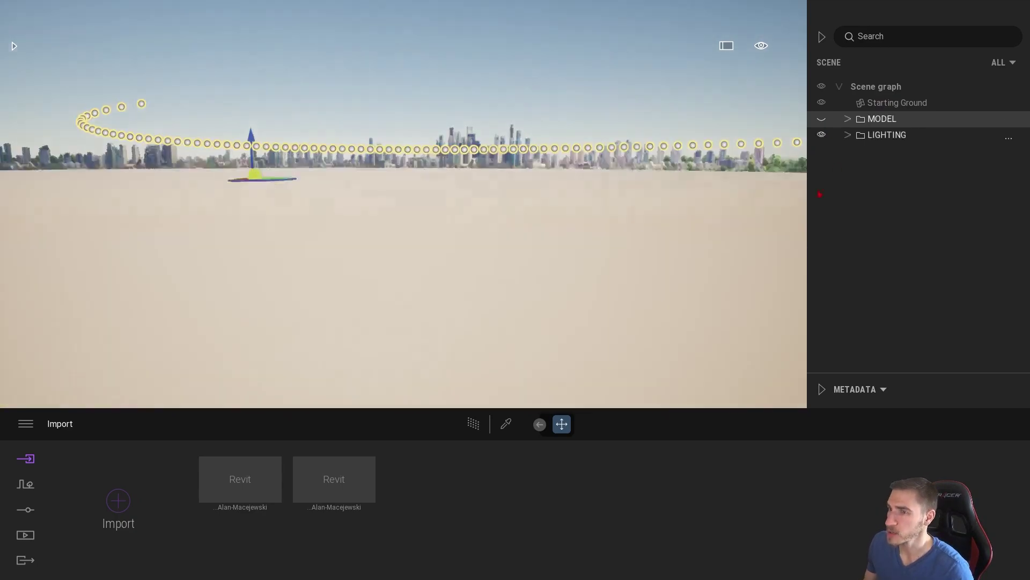
right_drag(539, 245, 617, 176)
right_drag(669, 271, 182, 264)
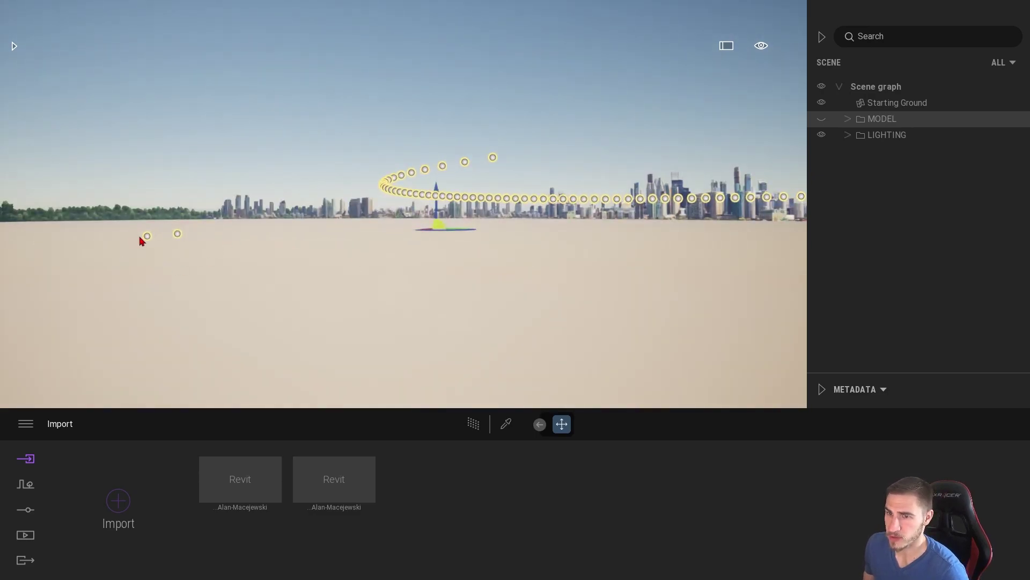
Select several individual downlights along the curved row to examine their intensity, color and attenuation settings.
click(406, 195)
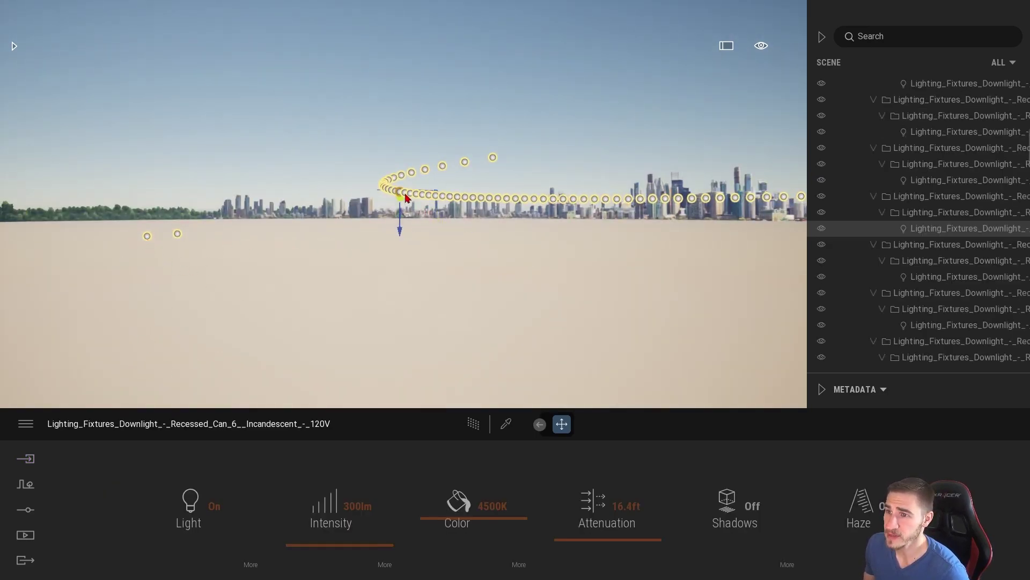
click(574, 204)
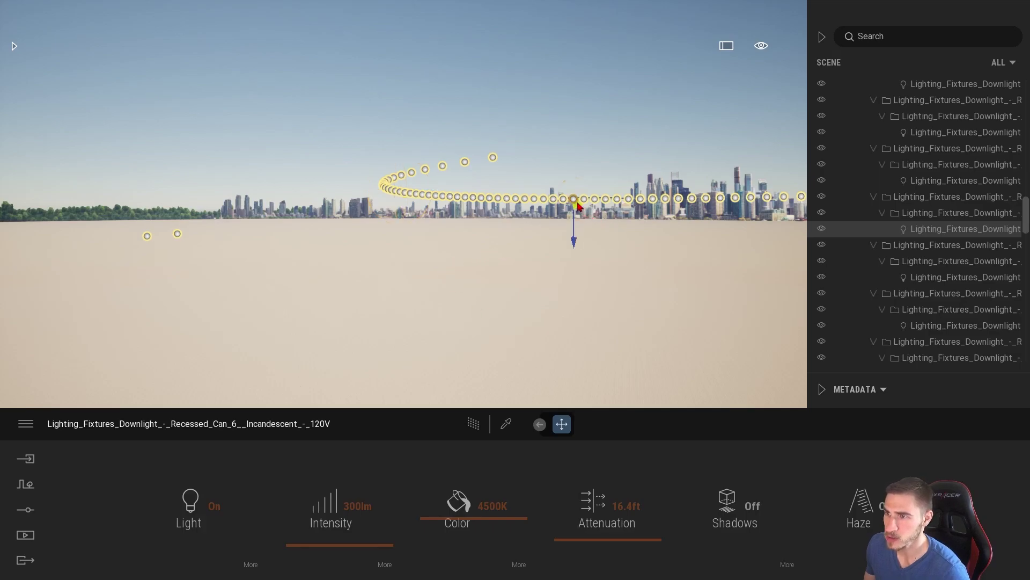
click(554, 203)
click(467, 202)
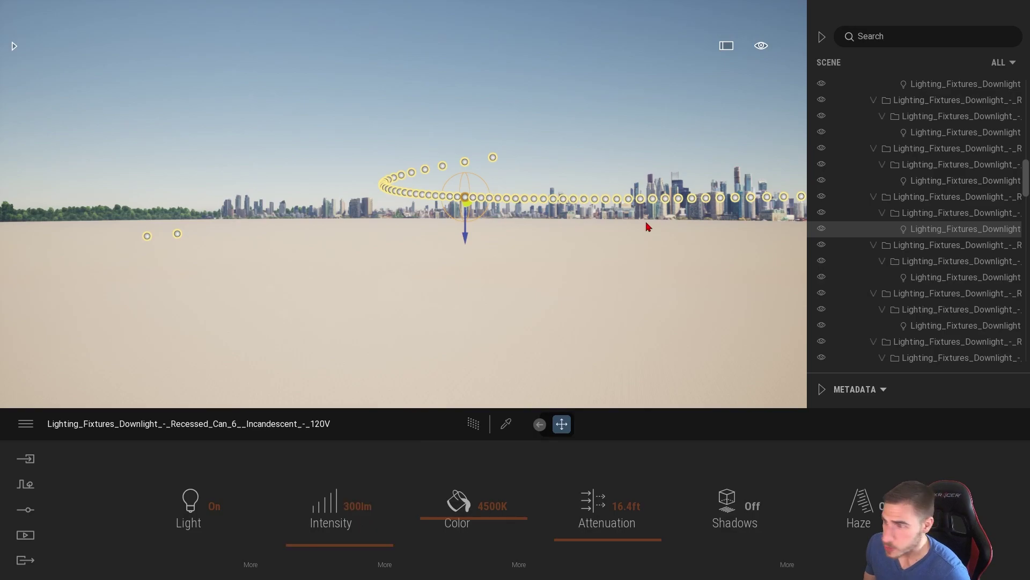
click(691, 203)
click(440, 203)
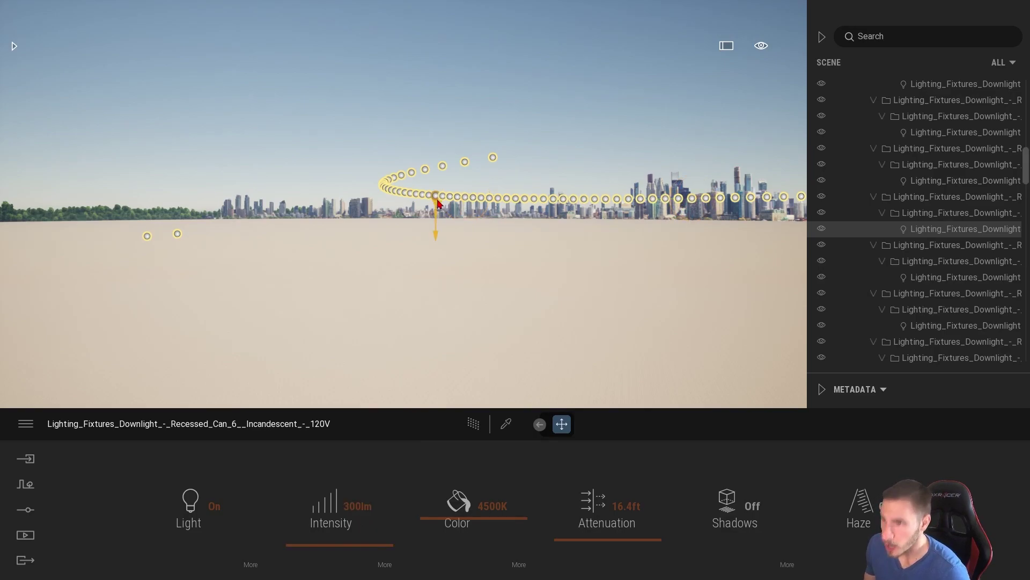
click(536, 202)
click(666, 202)
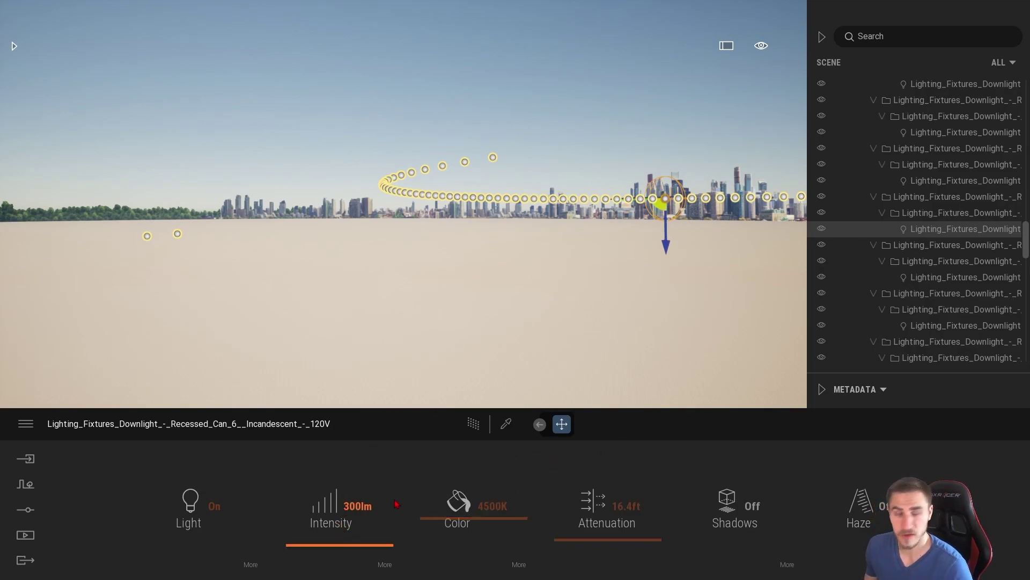
right_drag(653, 222, 618, 199)
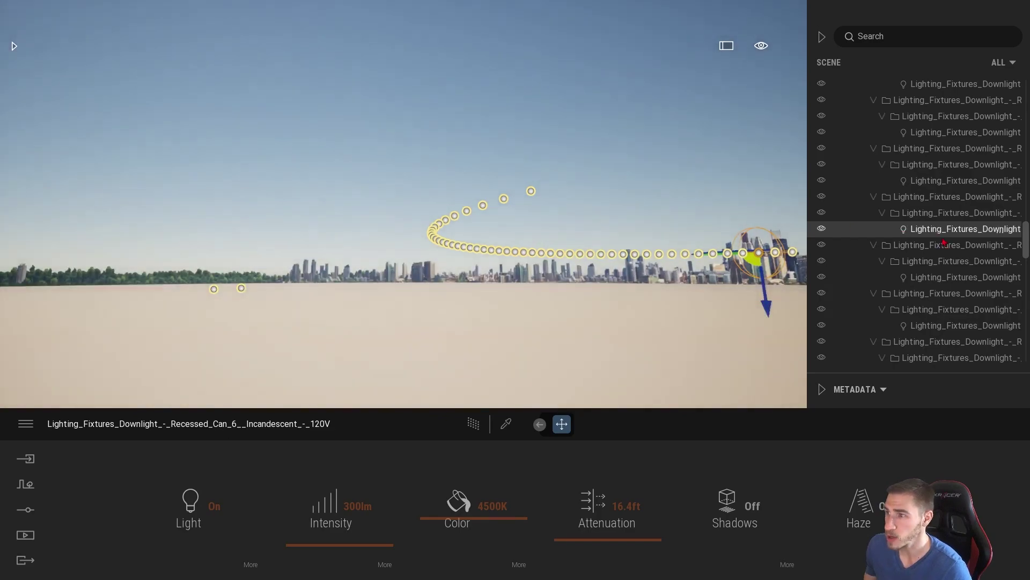
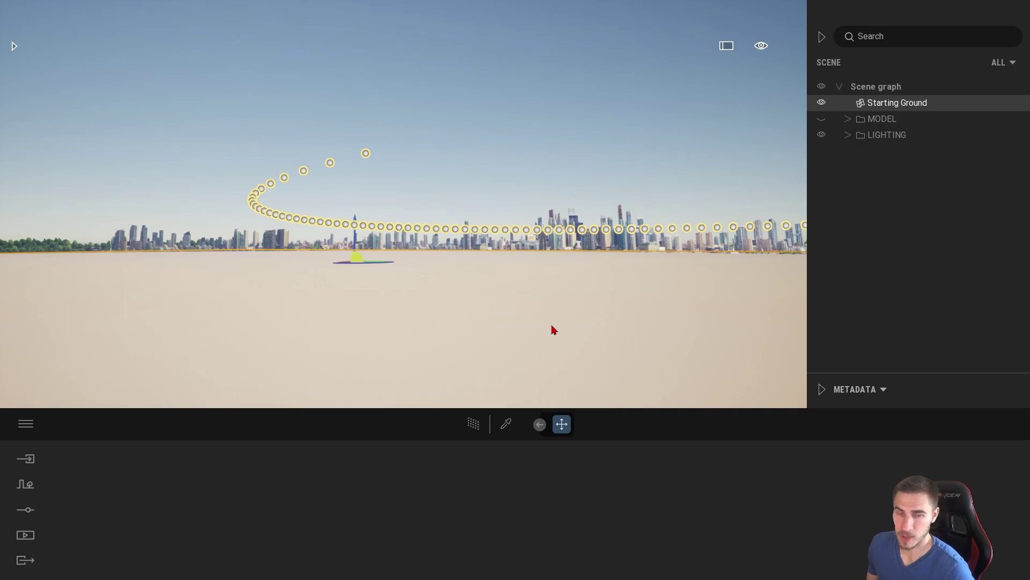
Select a downlight inside the LIGHTING container and show the Omnidirectional light in the library's Lights category.
click(840, 136)
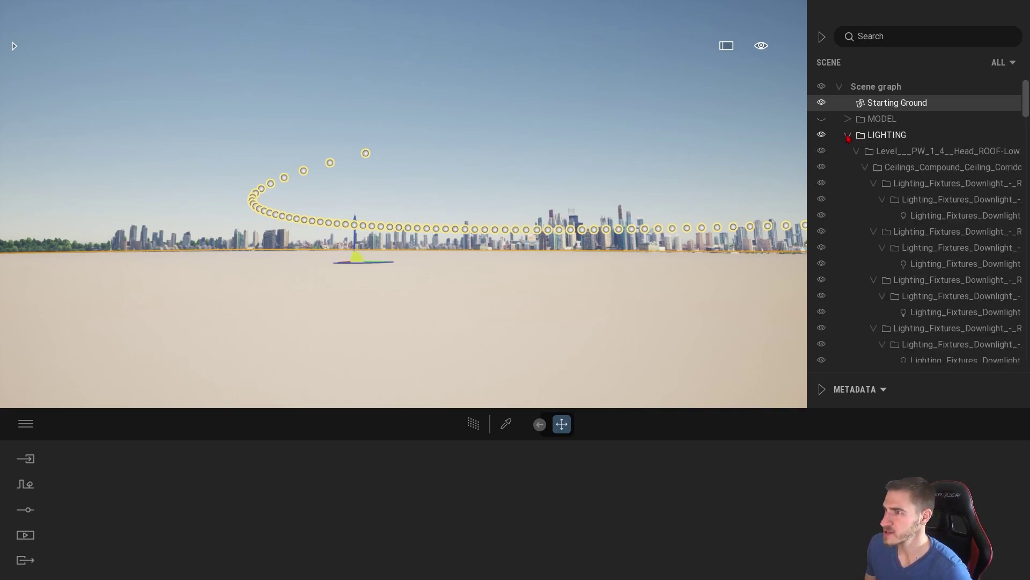
click(954, 318)
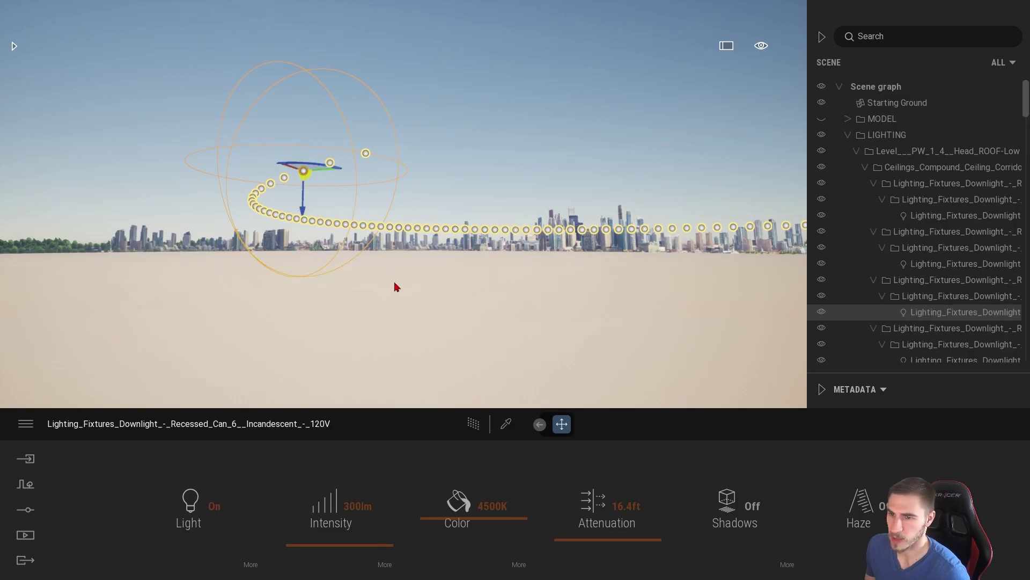
click(14, 47)
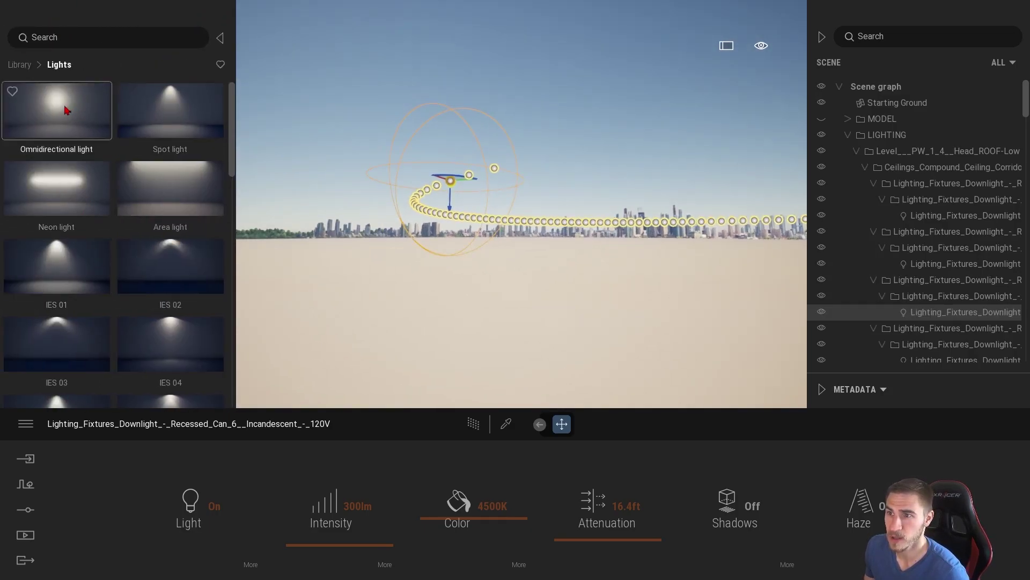
mouse_move(83, 97)
mouse_down()
mouse_move(508, 197)
mouse_move(380, 203)
mouse_move(88, 115)
mouse_up()
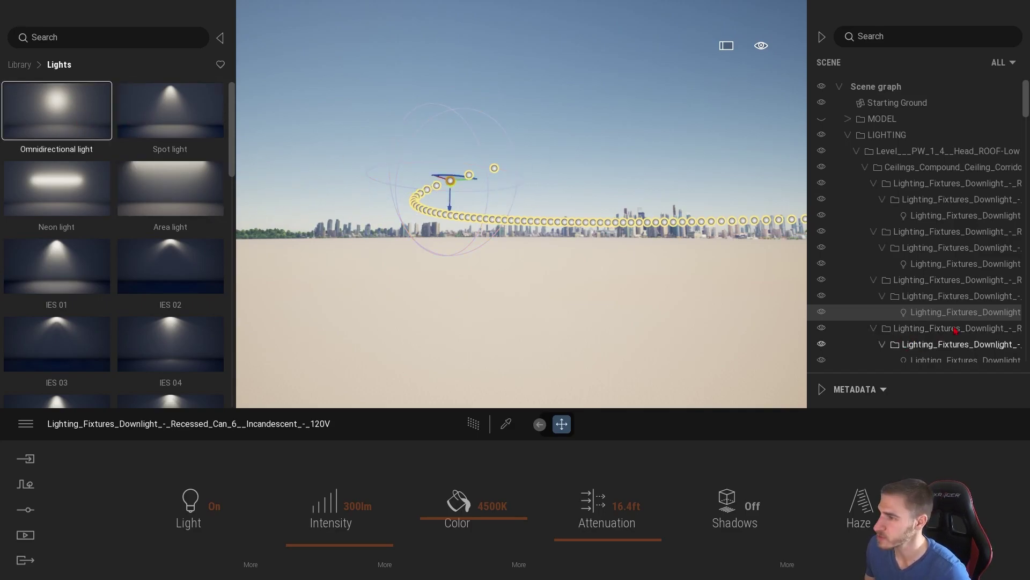
Select several more downlights in the LIGHTING hierarchy to check their light type and position in the scene.
scroll(956, 329, down, 5)
click(926, 346)
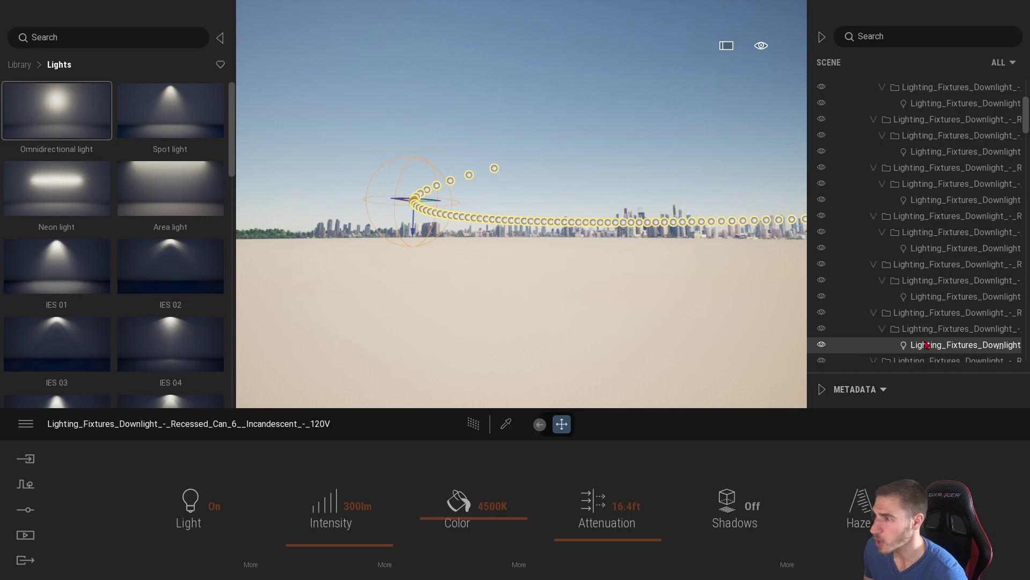
scroll(926, 345, down, 5)
click(916, 331)
scroll(916, 325, down, 3)
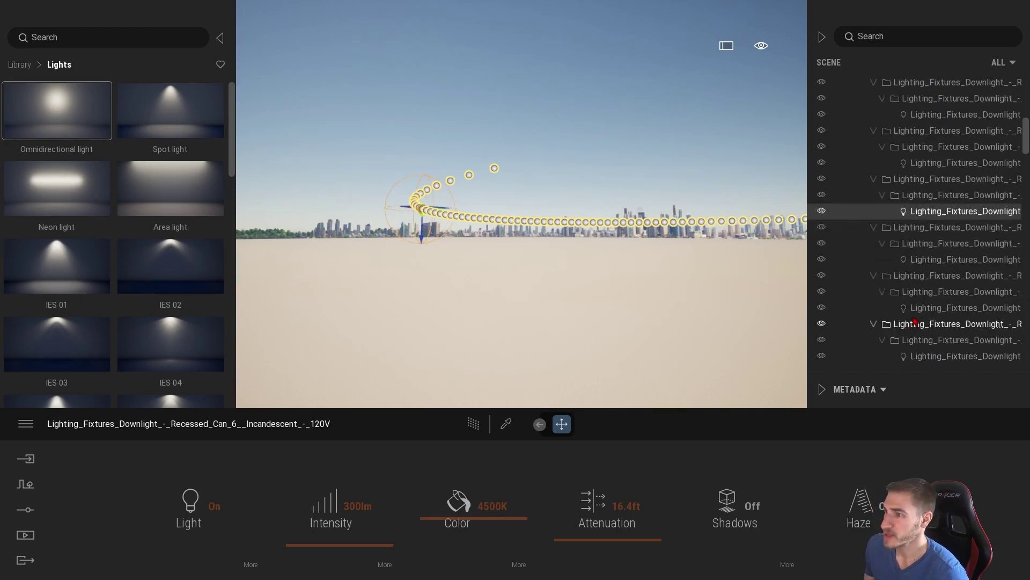
click(920, 308)
scroll(920, 308, down, 3)
click(910, 336)
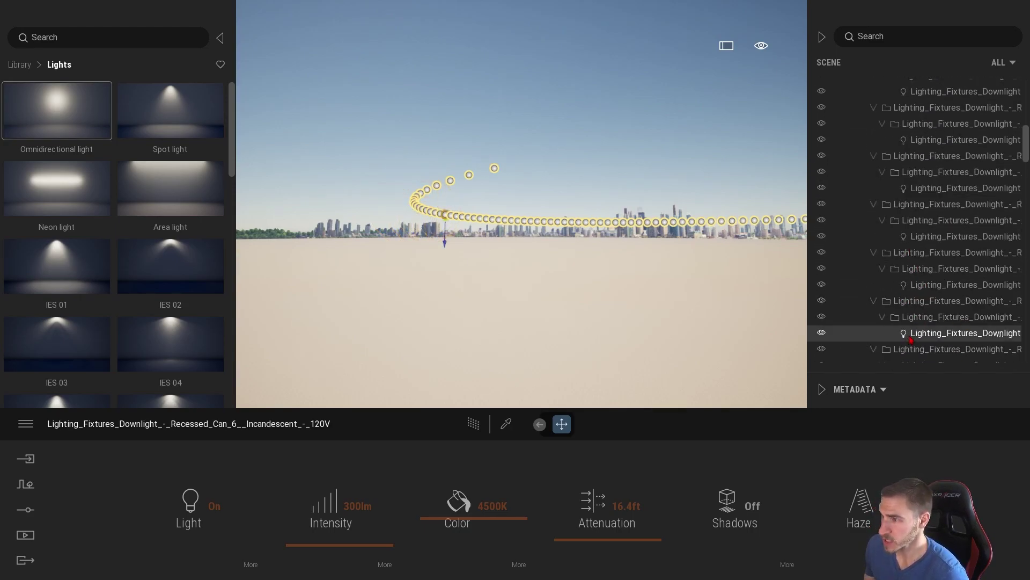
right_drag(573, 267, 446, 214)
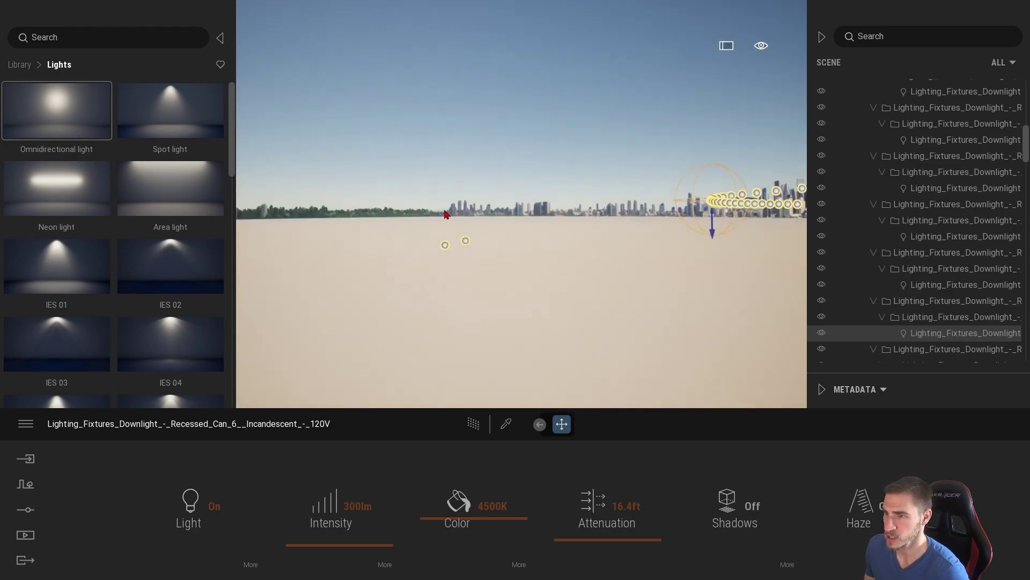
ctrl+click(465, 243)
ctrl+click(447, 247)
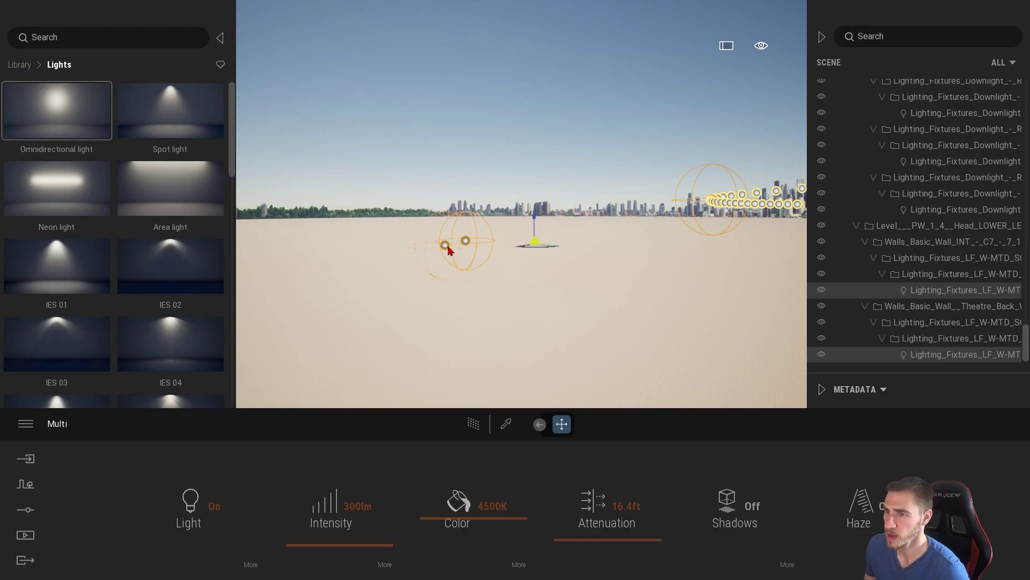
scroll(461, 337, up, 3)
click(500, 301)
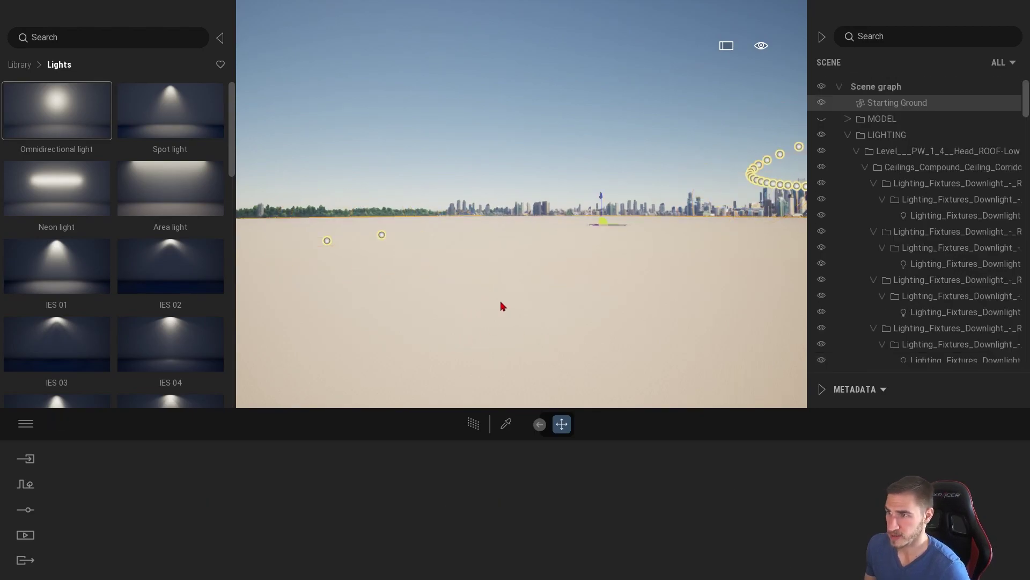
Replace the two wall sconce lights in the LIGHTING container with the IES 01 light from the library.
right_drag(500, 301, 455, 304)
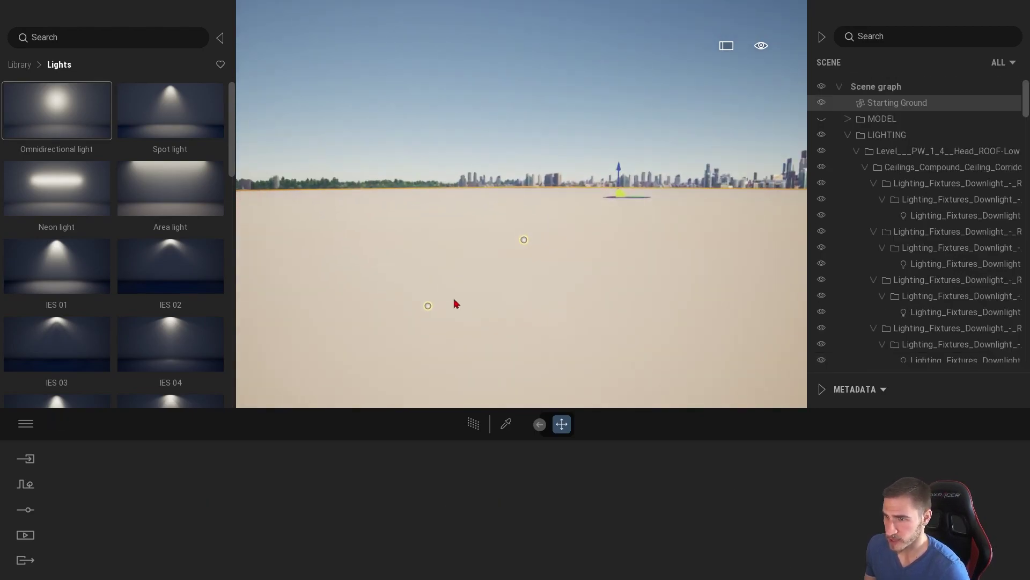
click(425, 310)
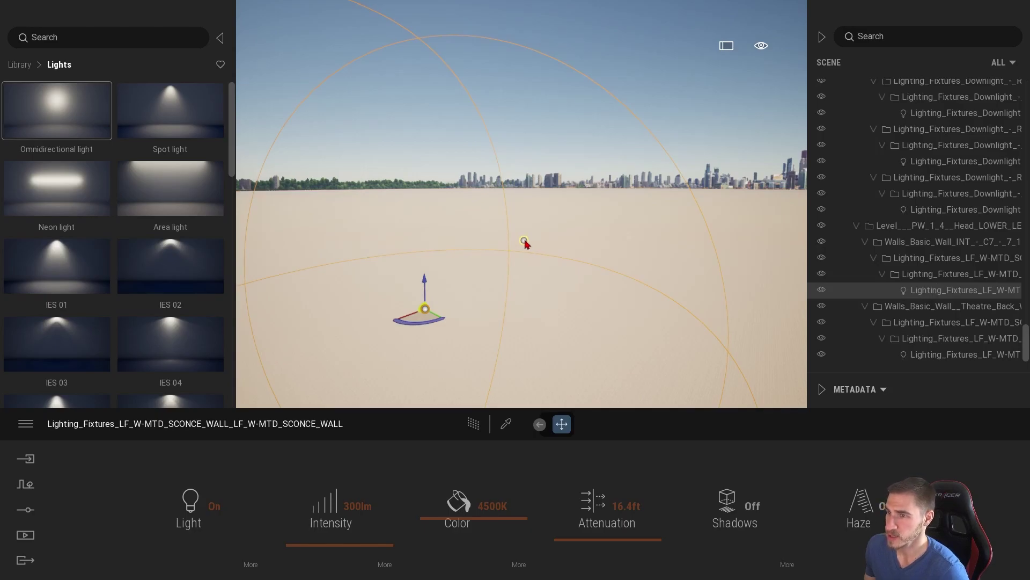
ctrl+click(524, 240)
right_click(939, 311)
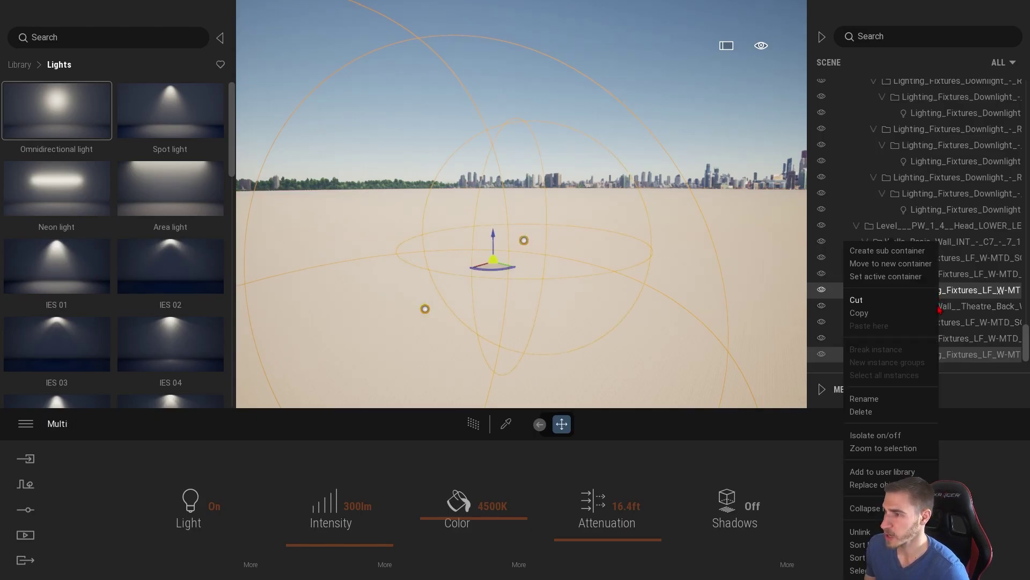
click(875, 486)
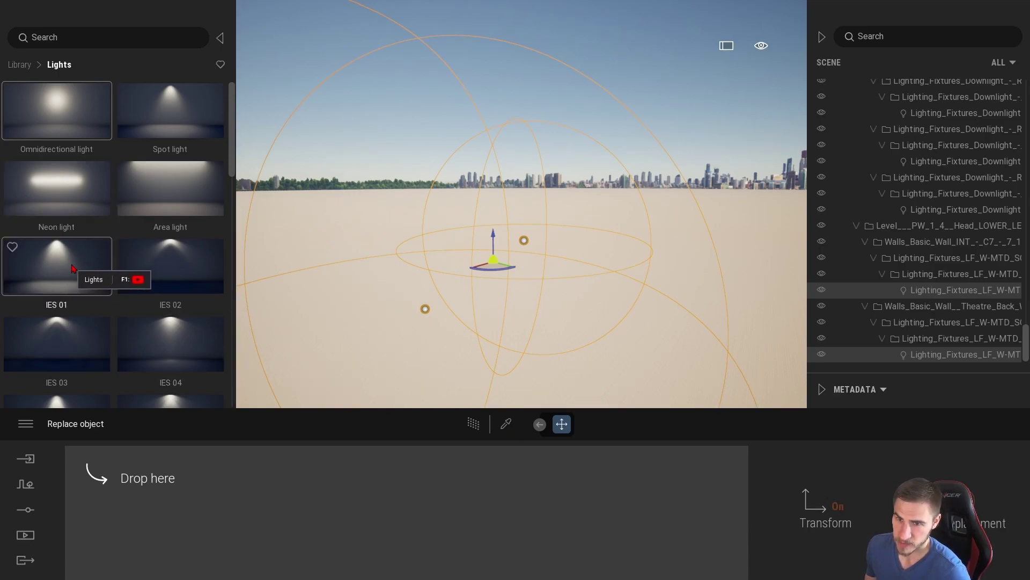
drag(72, 247, 242, 501)
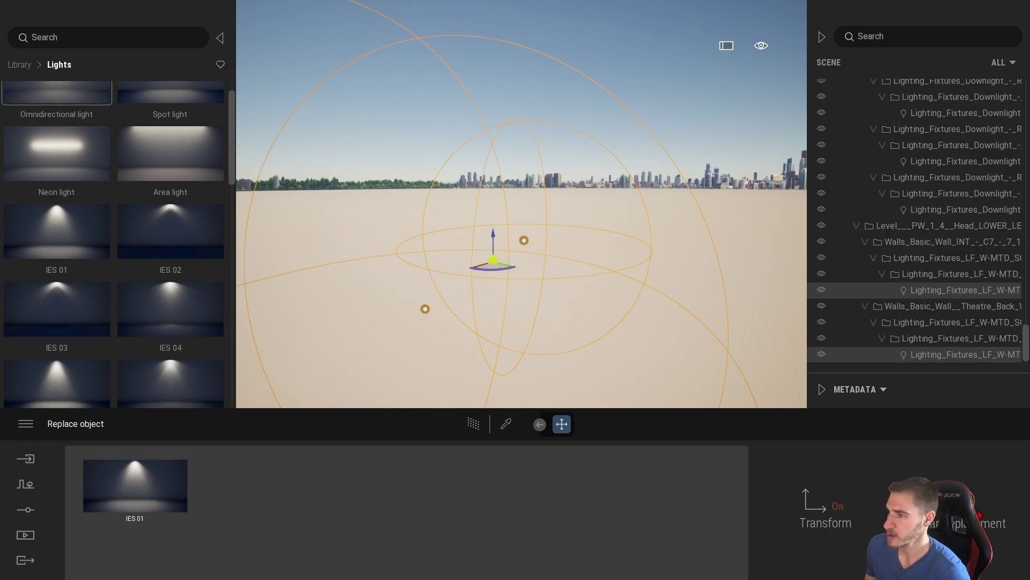
click(979, 513)
Examine the direction, angle and attenuation range of the two IES 01 lights from several viewpoints.
right_drag(449, 256, 540, 247)
key(a)
key(s)
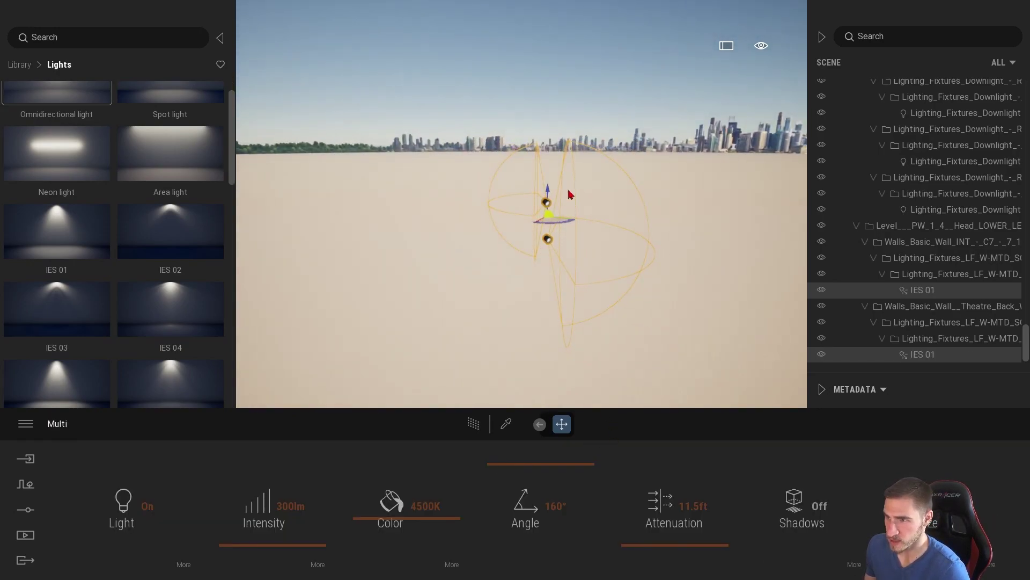
drag(570, 194, 573, 271)
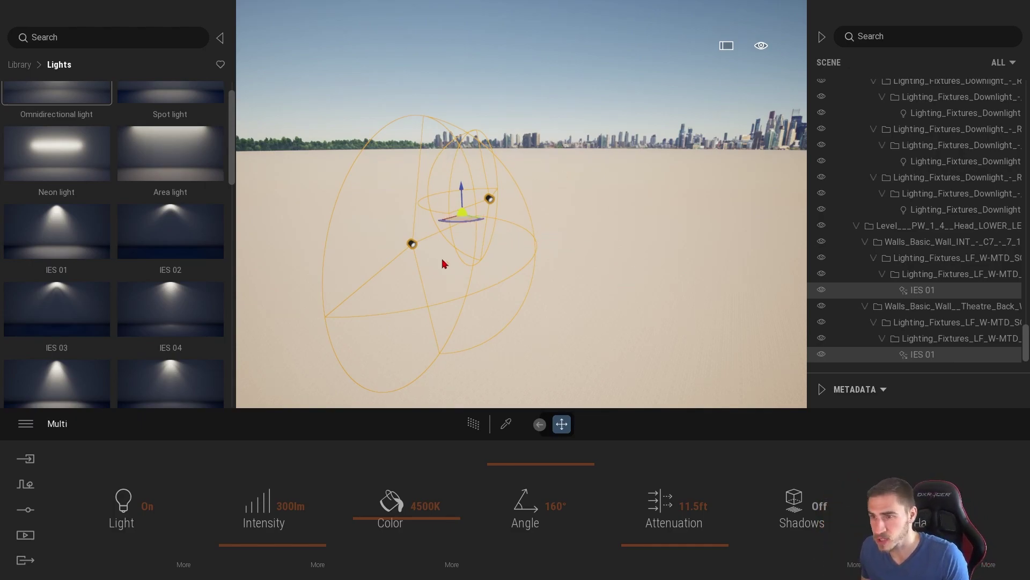
shift+middle_drag(442, 260, 457, 282)
click(509, 247)
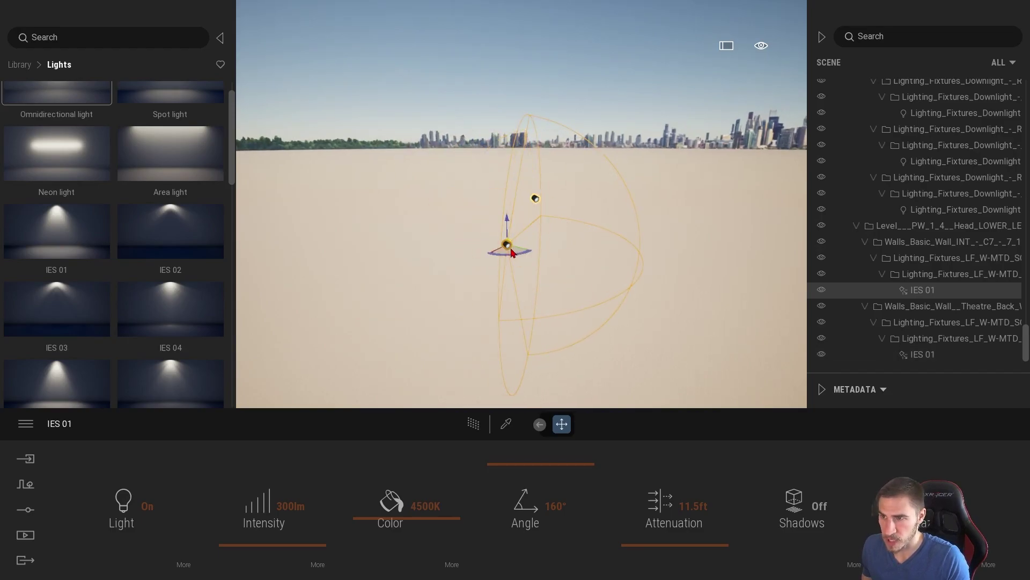
drag(561, 261, 546, 267)
drag(490, 251, 490, 249)
click(505, 240)
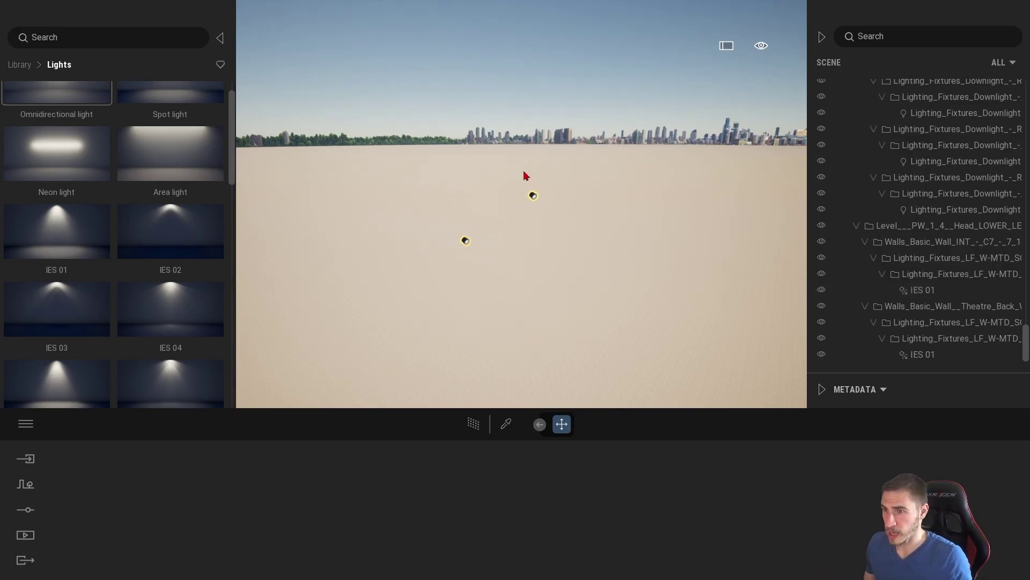
Select both IES 01 lights and undo their replacement to restore the imported wall sconce lights.
click(466, 240)
ctrl+click(533, 196)
key(ctrl+z)
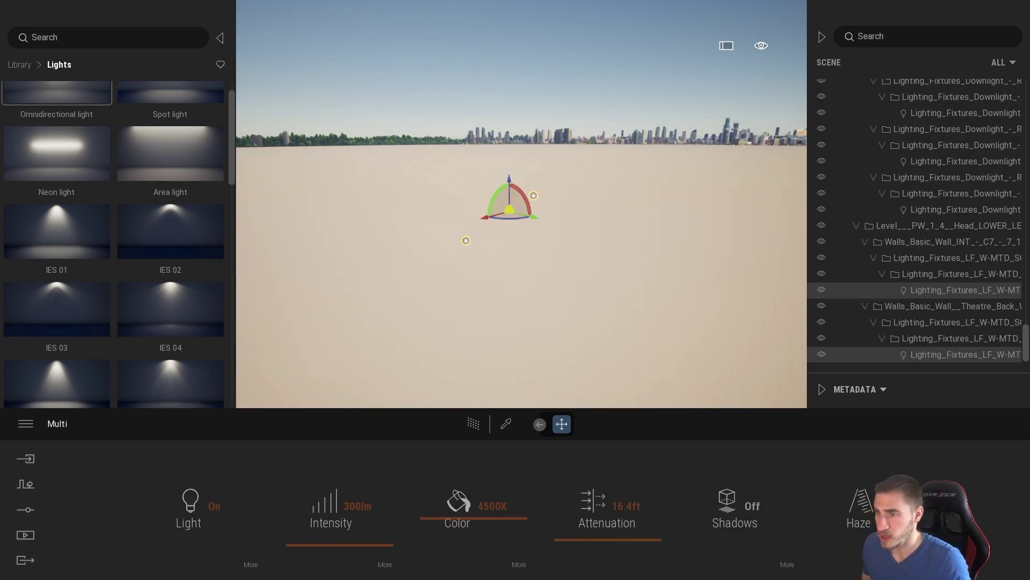
Collapse the LIGHTING hierarchy in the scene graph so only the top-level containers are listed.
right_drag(442, 273, 564, 238)
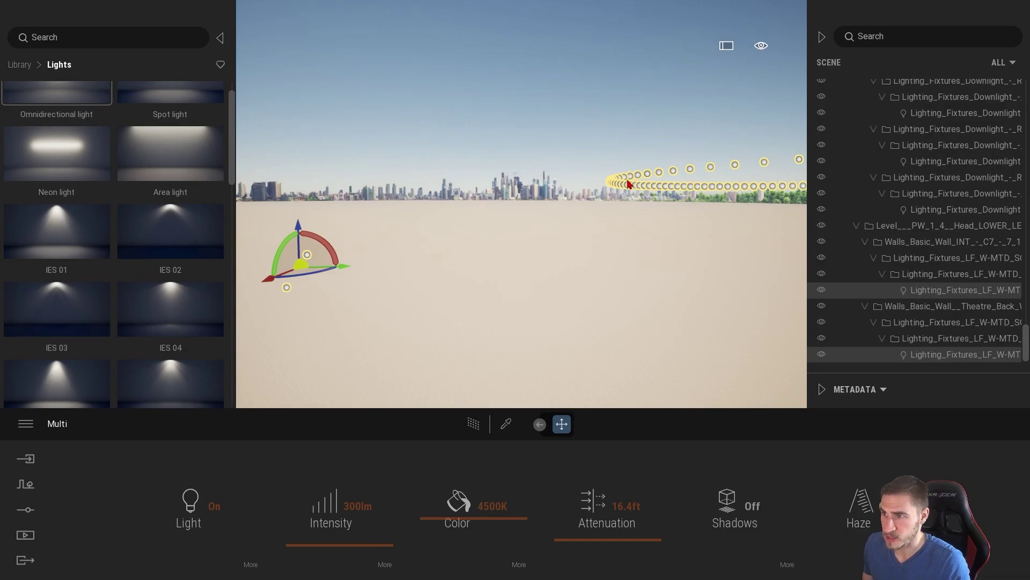
mouse_move(524, 336)
right_down()
mouse_move(491, 344)
mouse_move(574, 322)
mouse_move(408, 328)
mouse_move(529, 343)
mouse_move(525, 330)
right_up()
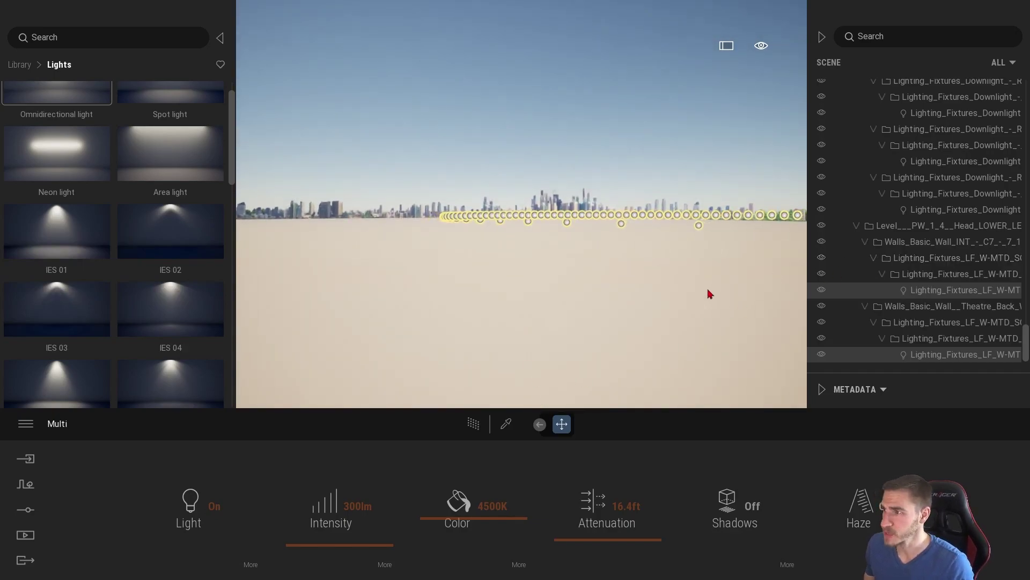
scroll(1009, 301, up, 10)
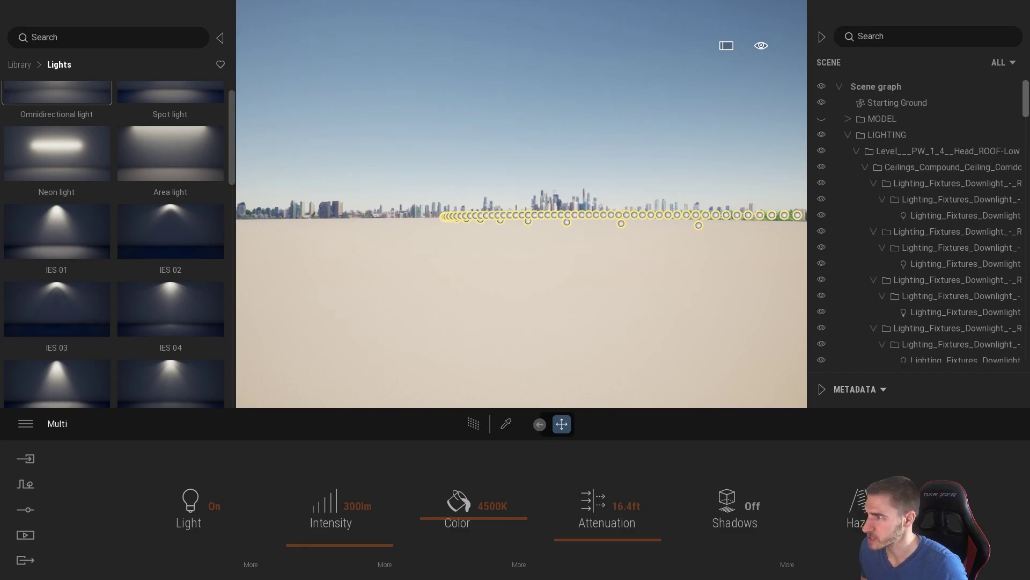
click(848, 119)
click(848, 119)
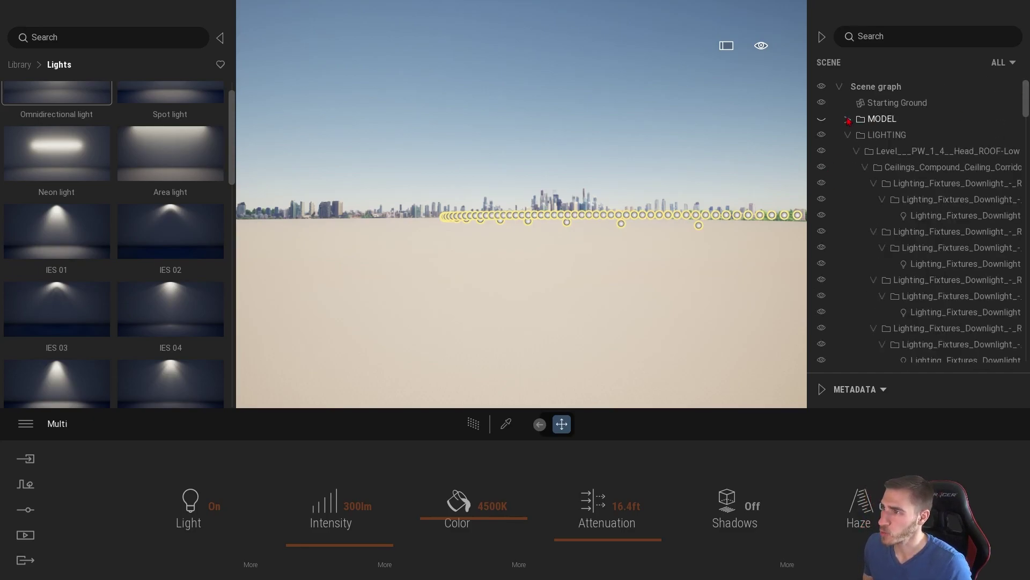
click(848, 135)
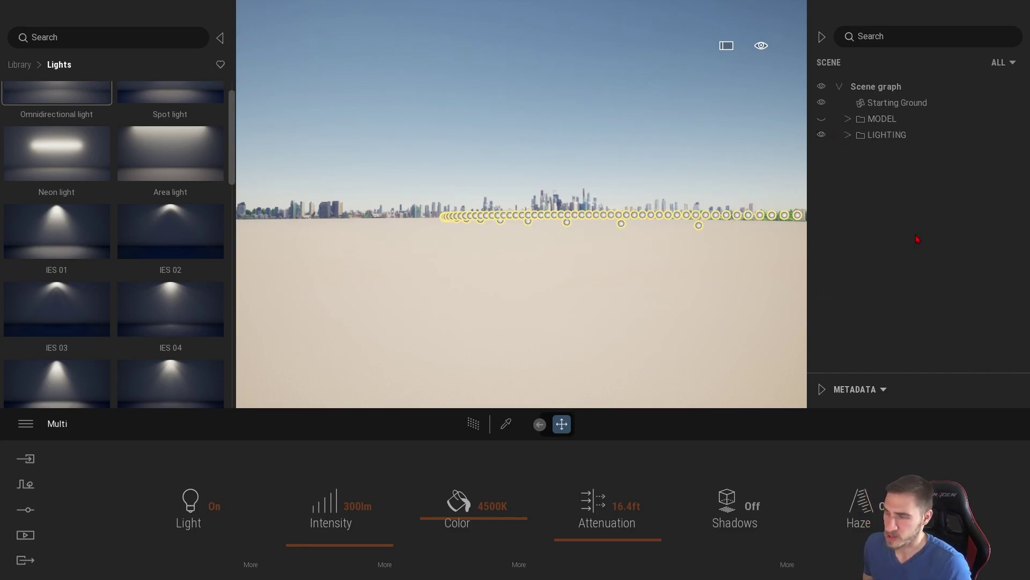
Hide the library to enlarge the scene view around the curved row of imported downlights.
right_drag(585, 302, 580, 247)
key(q)
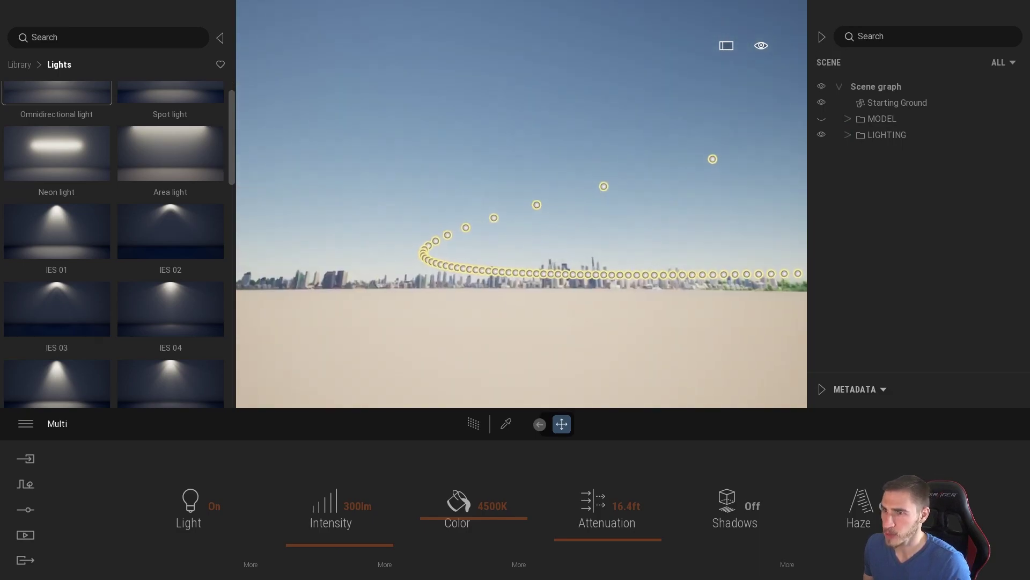
click(220, 38)
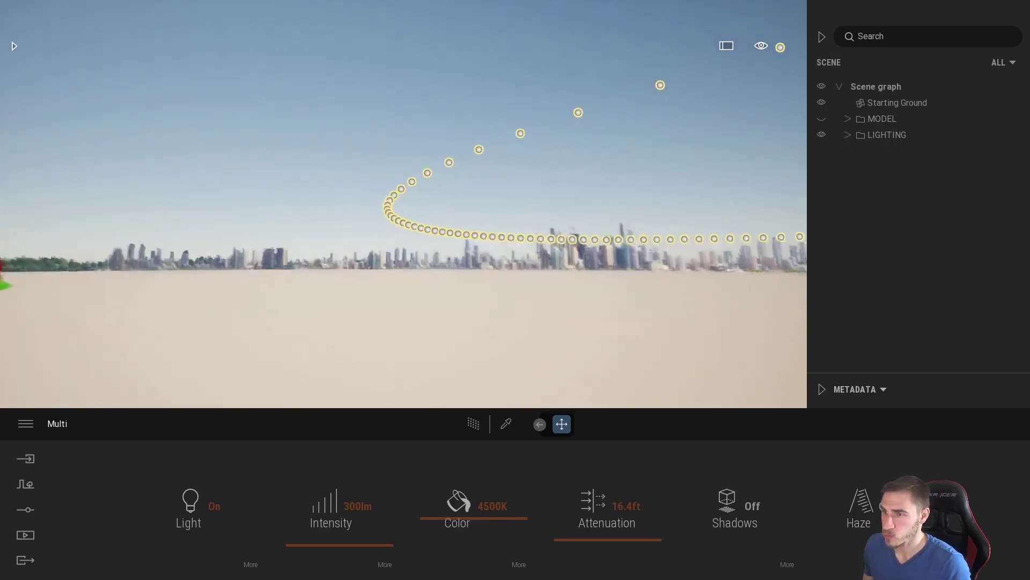
right_drag(359, 163, 366, 166)
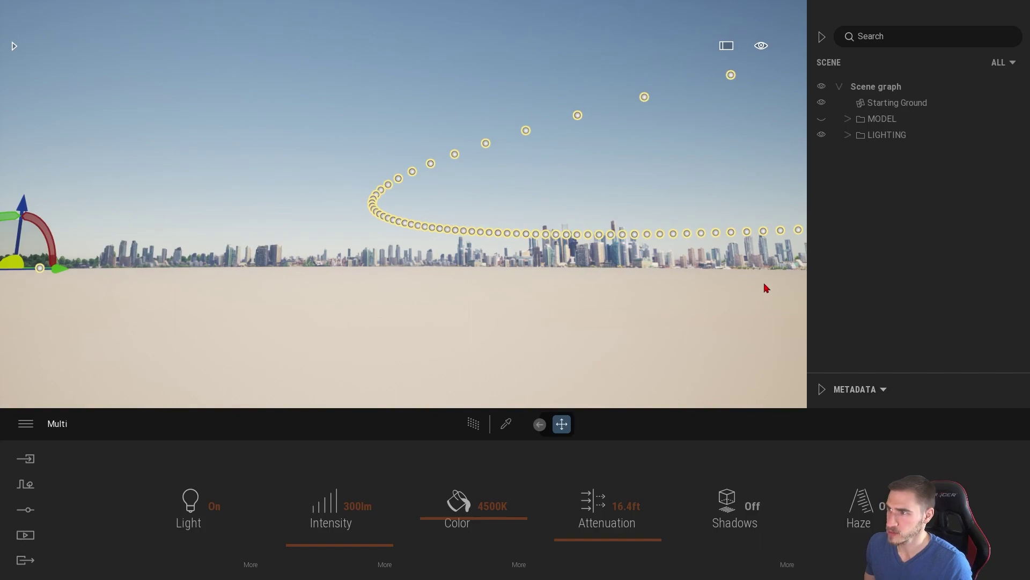
Change the light settings of the second Revit Direct Link to Use original and apply them.
click(25, 459)
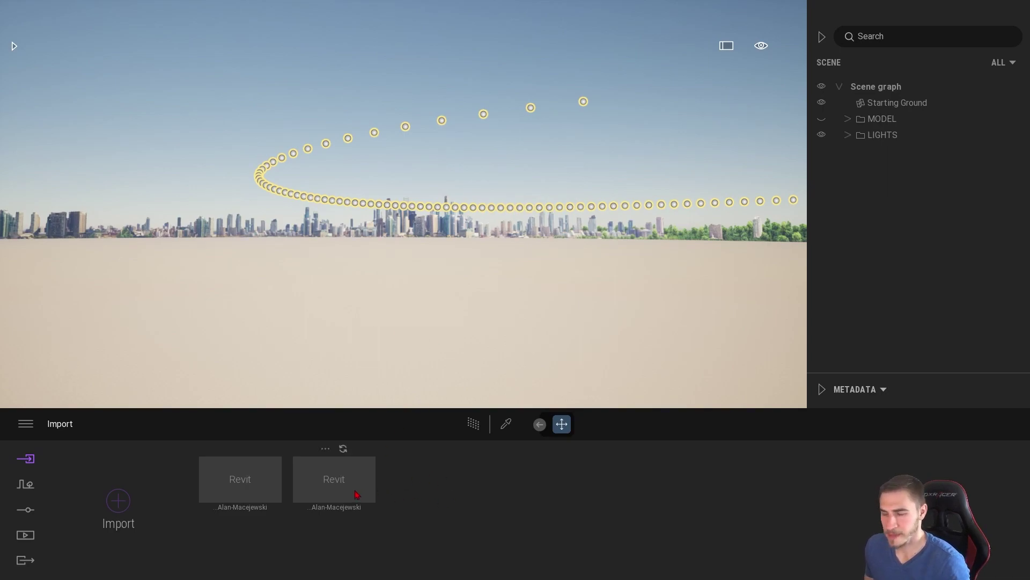
click(325, 448)
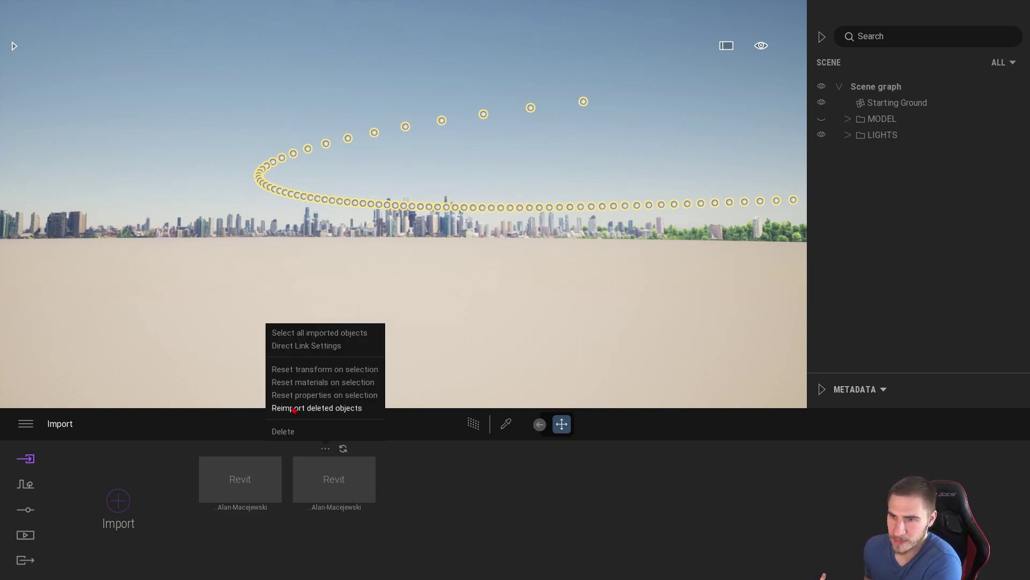
click(300, 346)
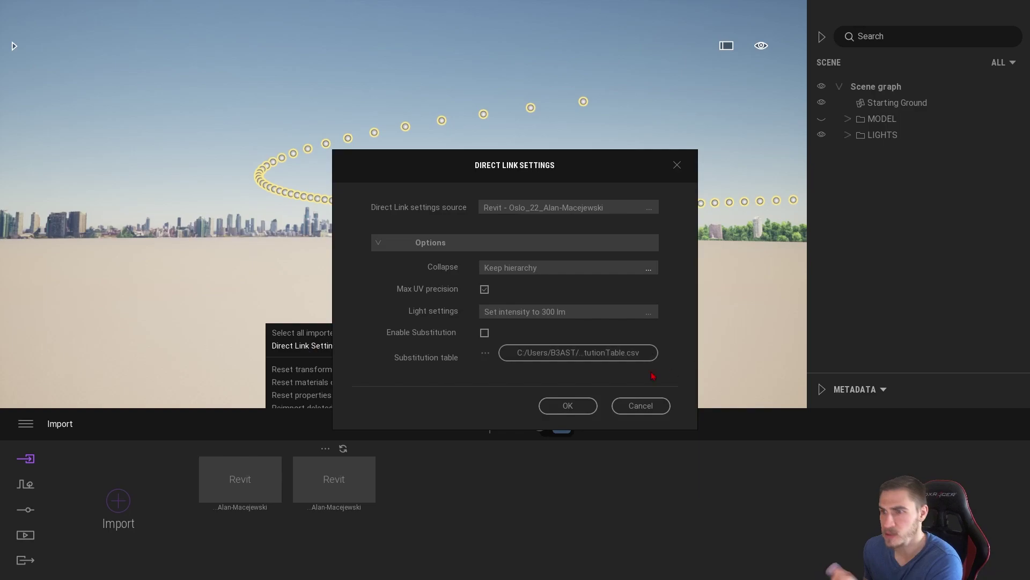
click(562, 315)
click(611, 327)
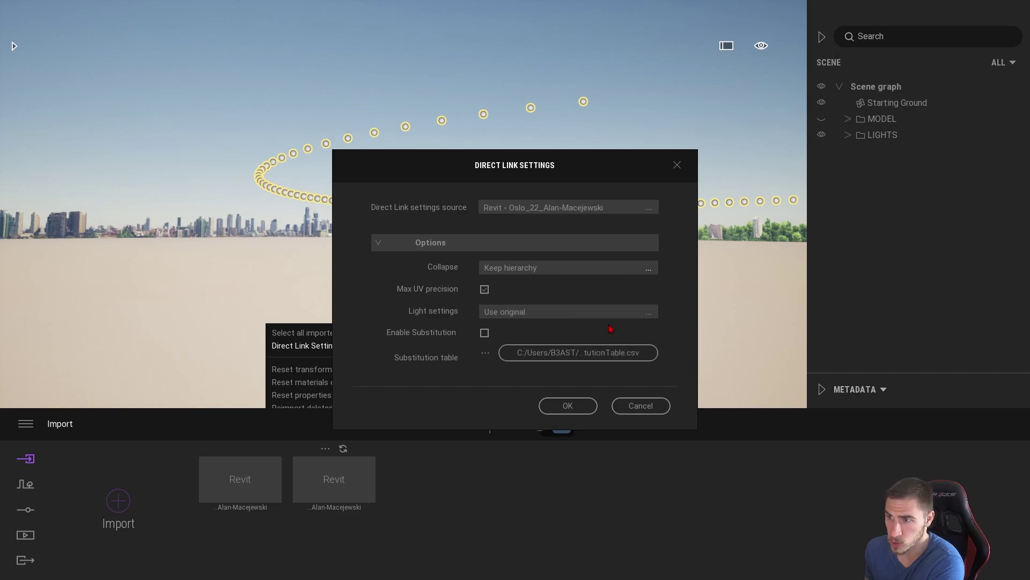
click(567, 406)
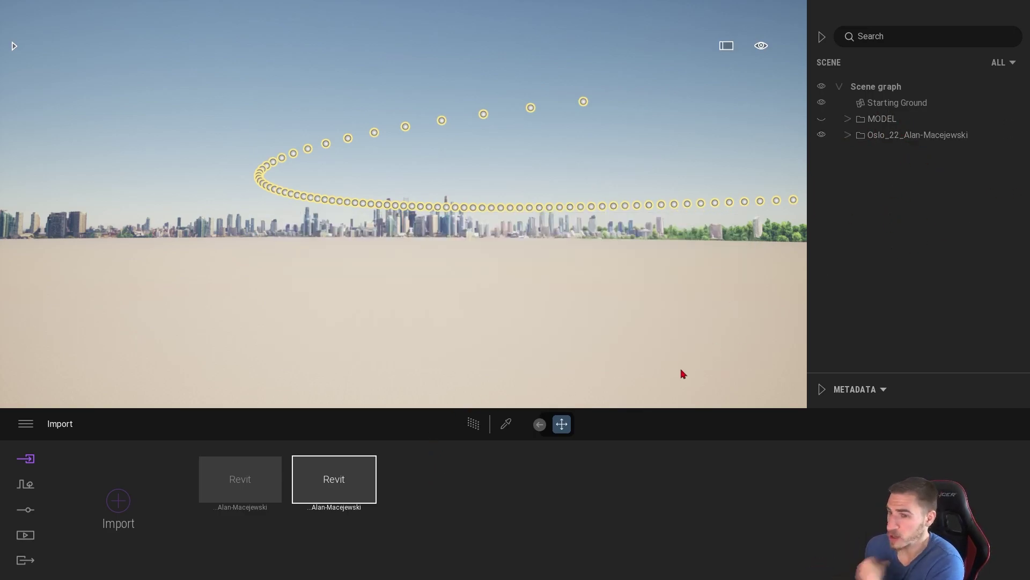
Rename the reimported lights container in the scene graph as LIGHTS.
mouse_move(372, 492)
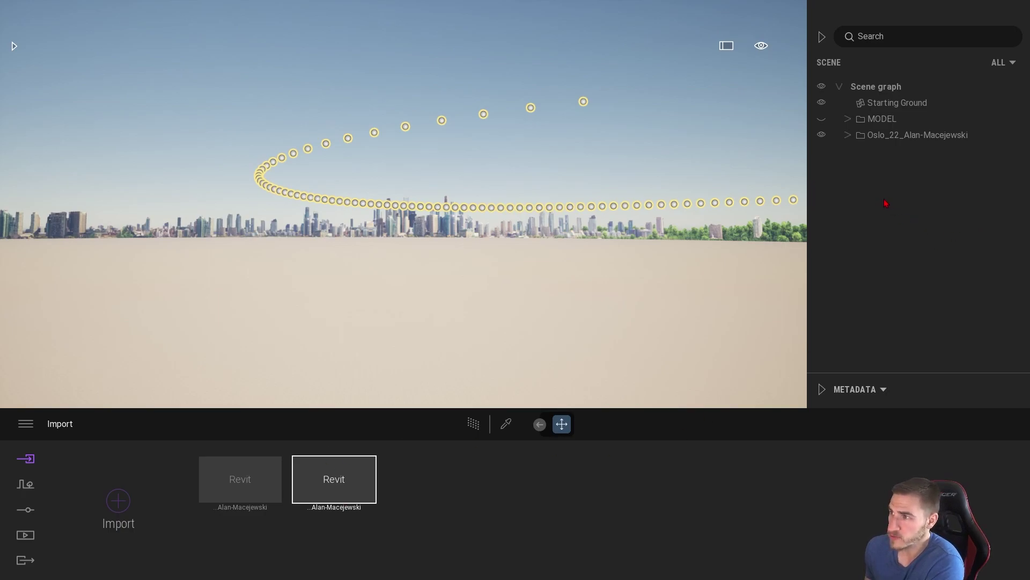
click(901, 141)
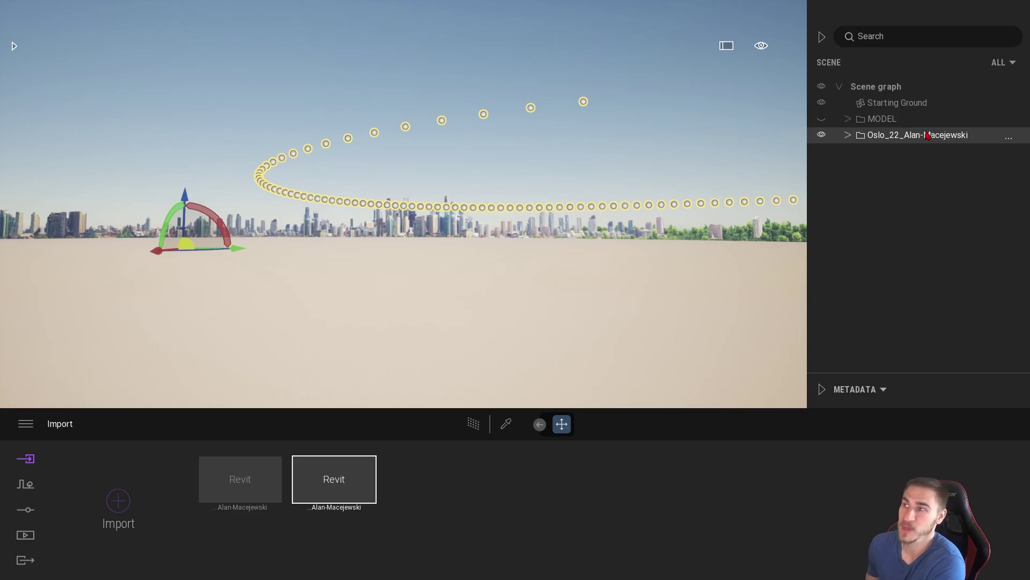
right_click(951, 139)
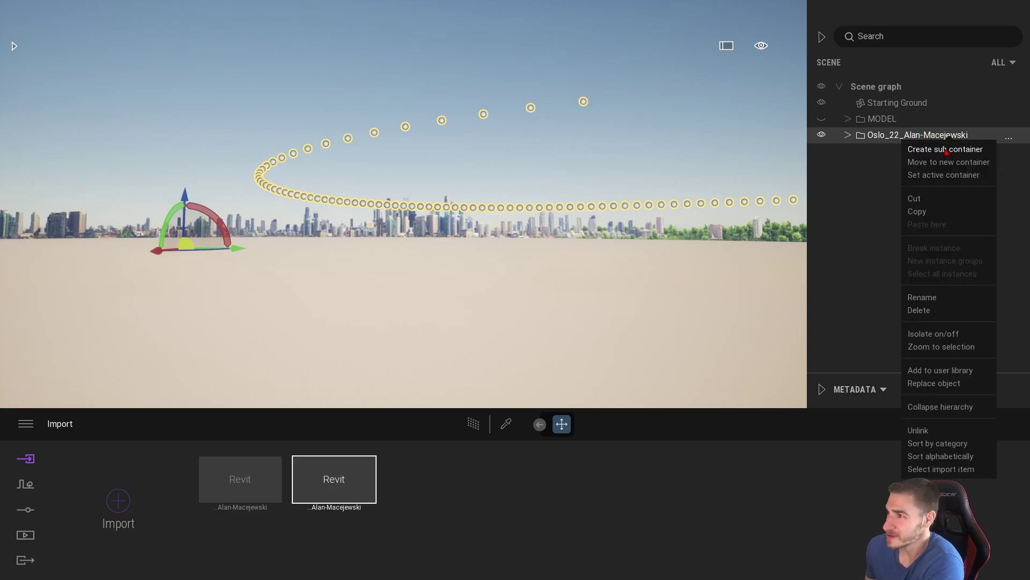
click(922, 298)
text(LIGHJ)
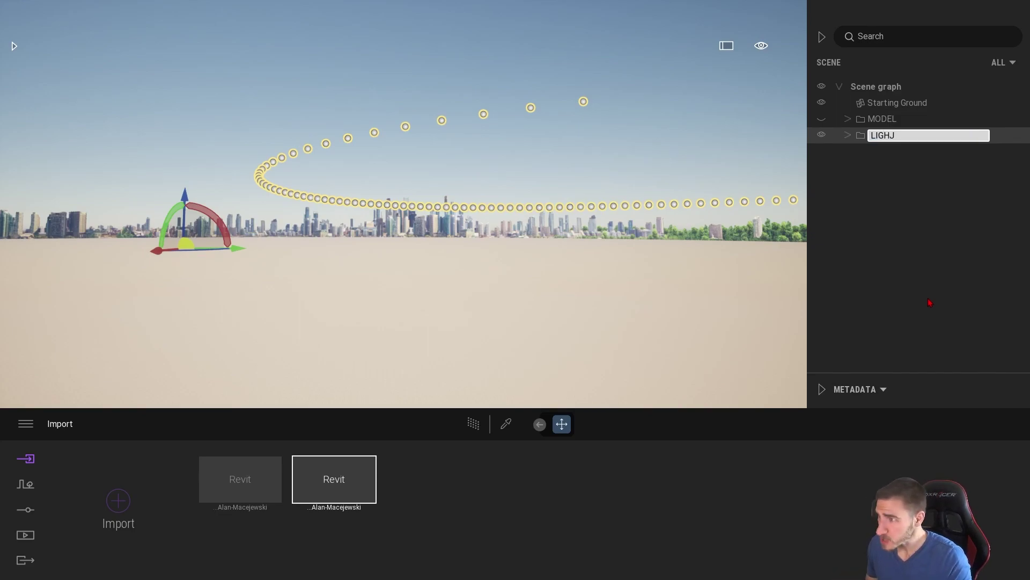
key(Return)
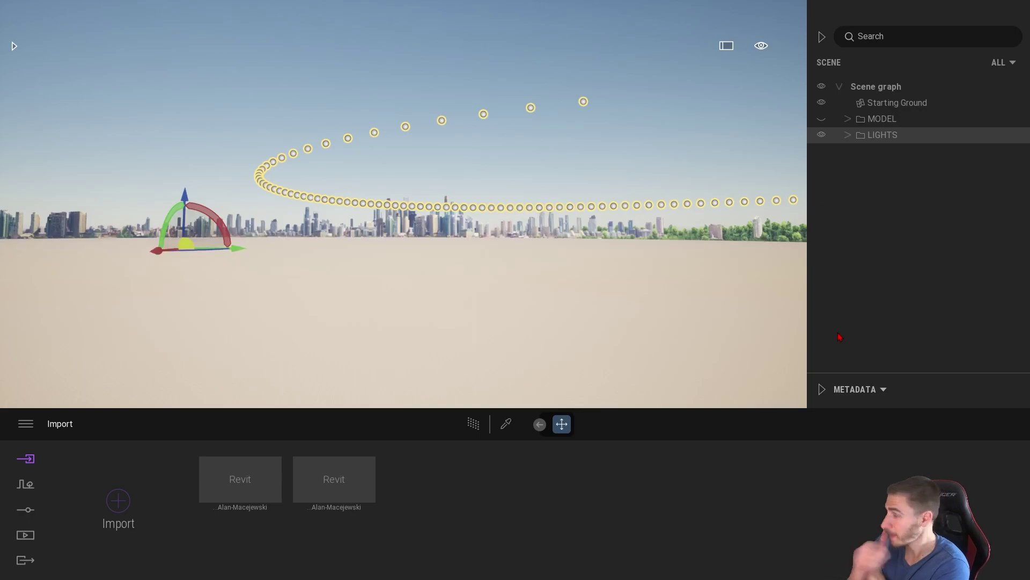
Select several downlights along the curved row to check their intensity, color and attenuation after the Direct Link update.
mouse_move(267, 470)
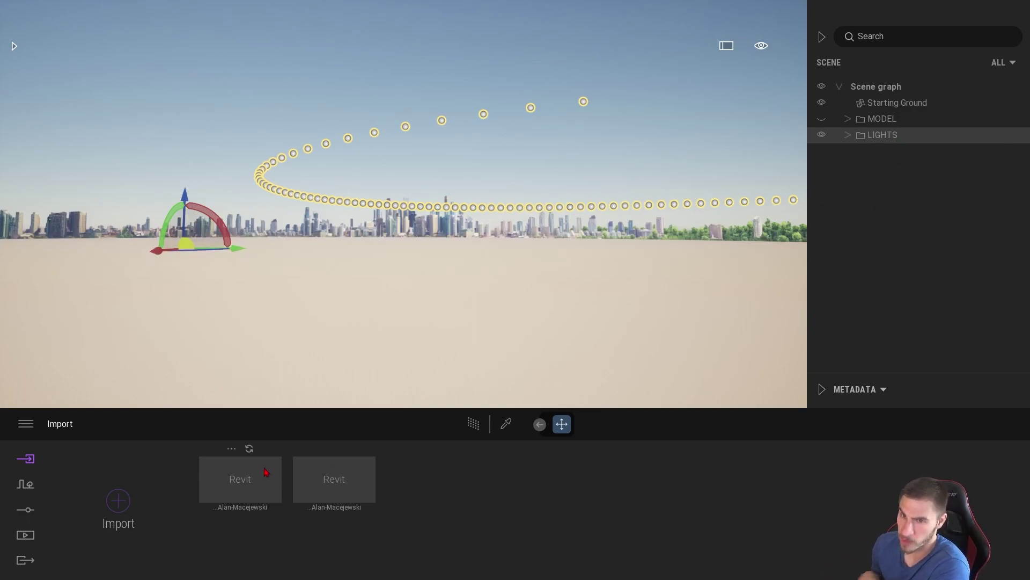
mouse_move(347, 471)
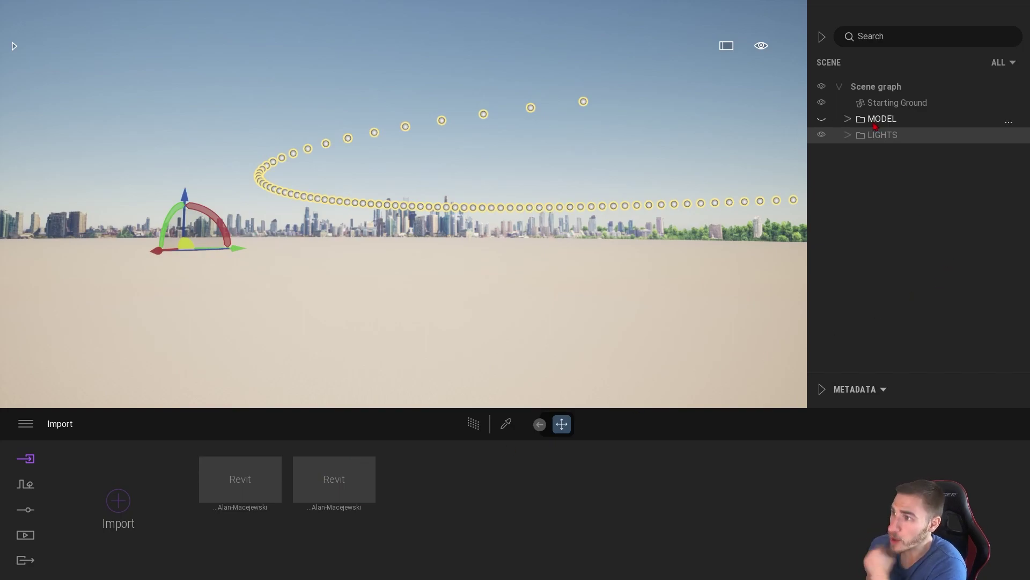
mouse_move(899, 142)
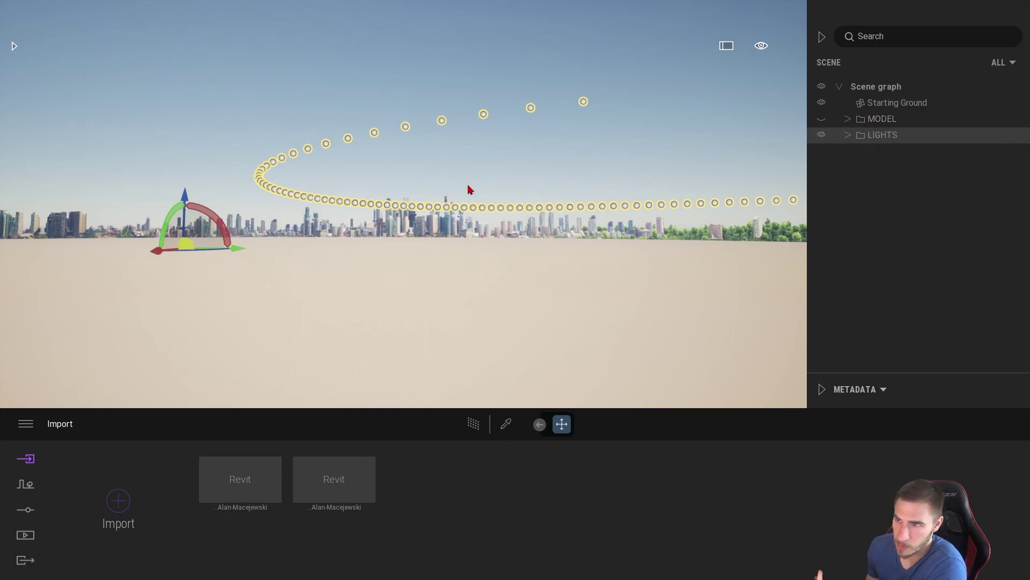
click(308, 150)
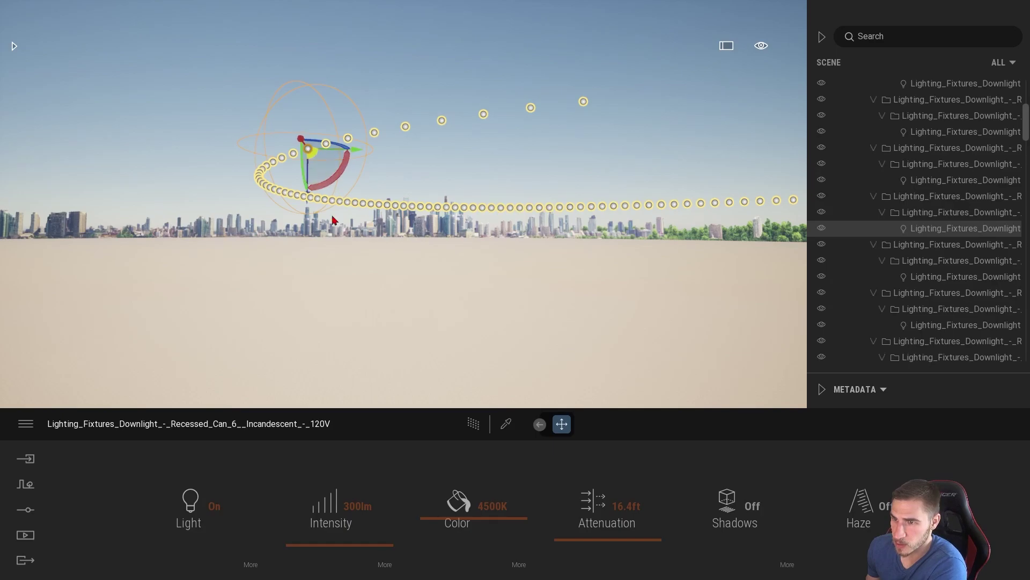
click(347, 203)
click(440, 209)
click(484, 208)
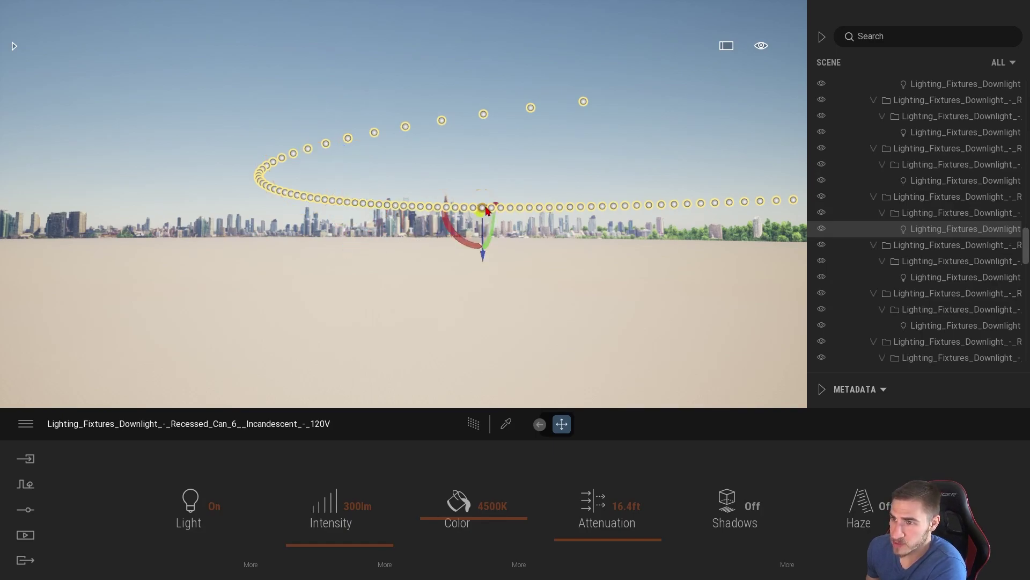
click(584, 211)
click(649, 205)
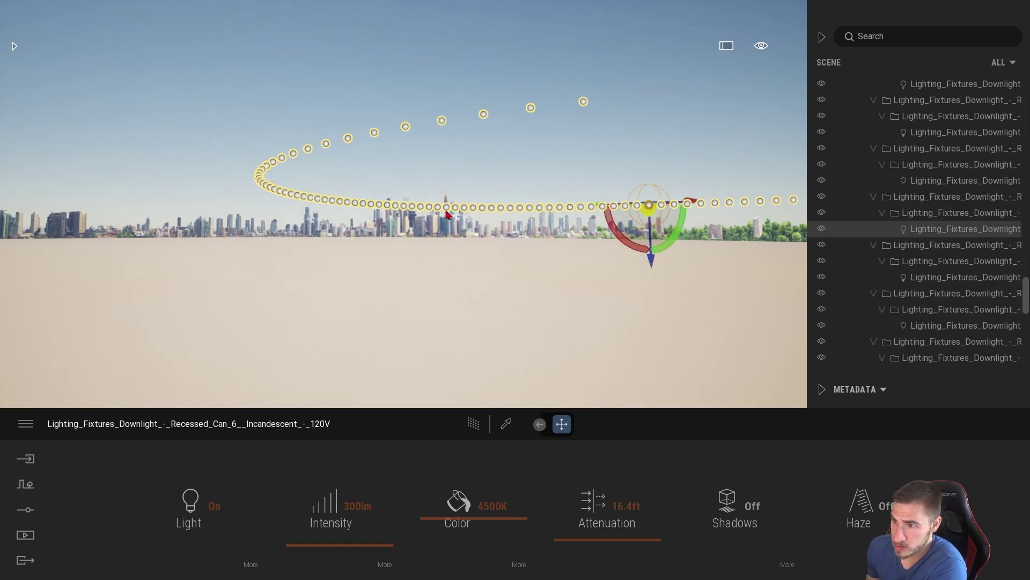
click(446, 206)
click(371, 205)
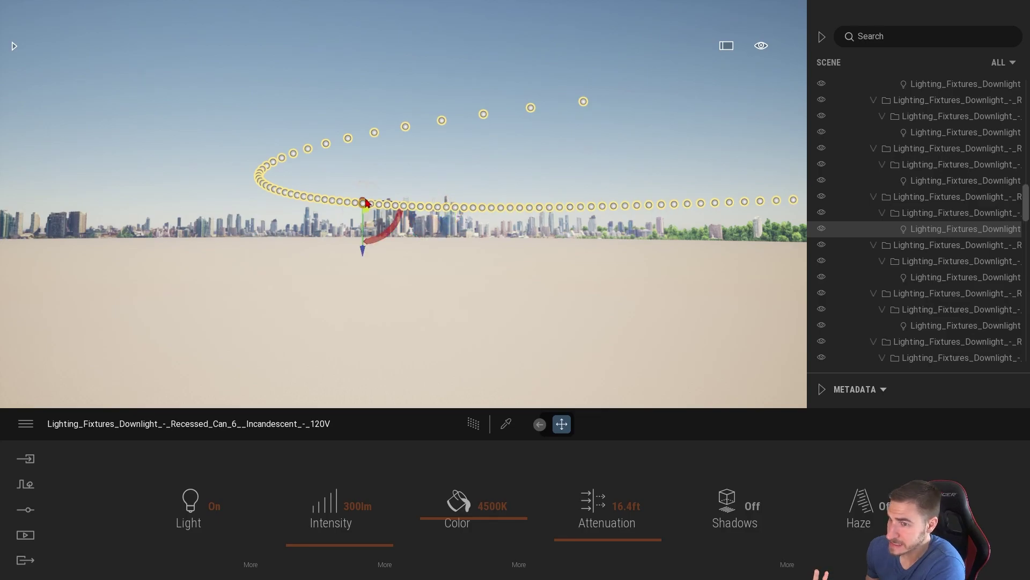
Select a downlight and a wall sconce in the scene to compare their intensity values.
click(311, 198)
right_drag(314, 204, 204, 231)
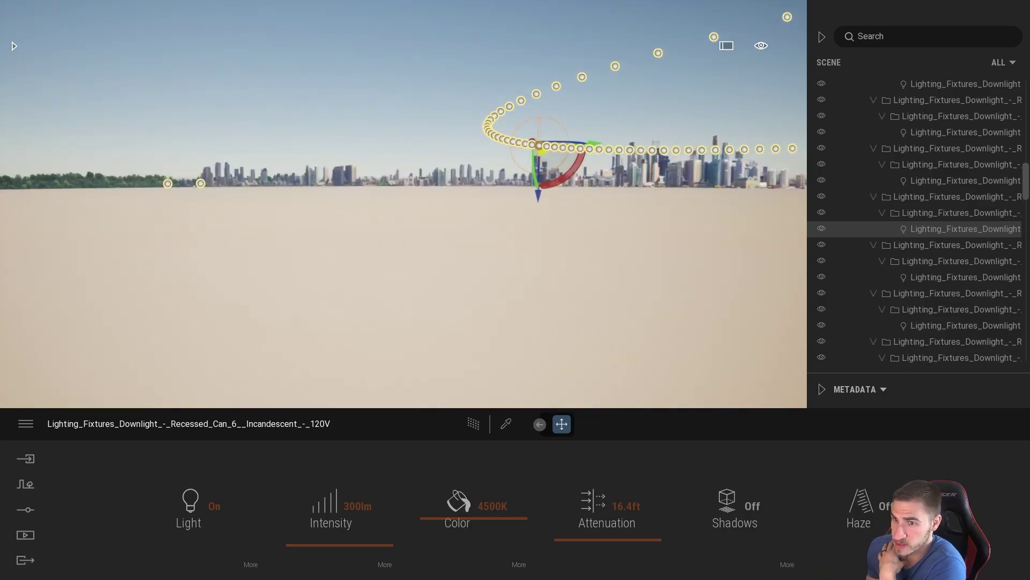
click(201, 183)
right_drag(352, 219, 431, 246)
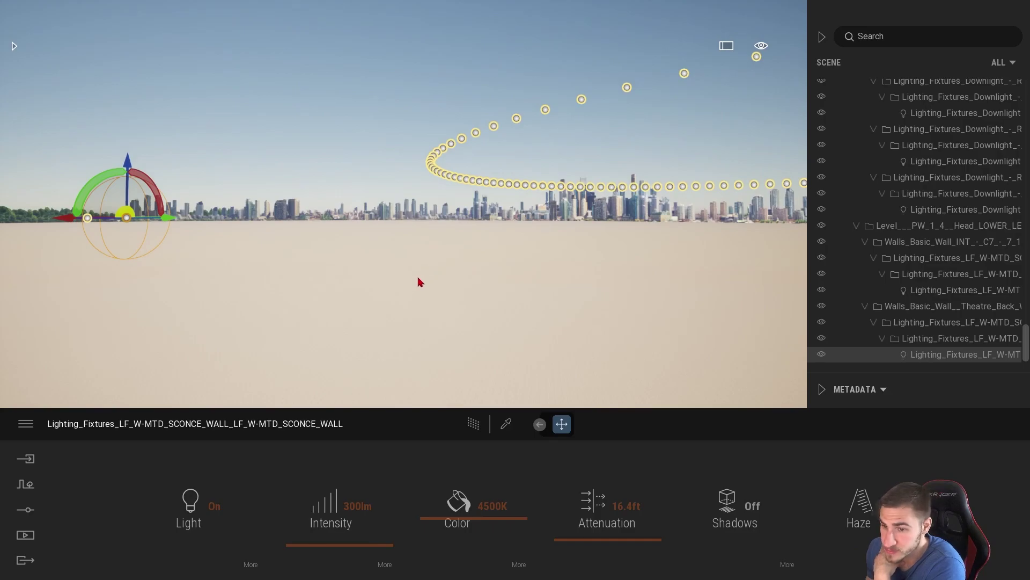
click(420, 282)
Review the available light settings options of the second Revit Direct Link.
click(26, 458)
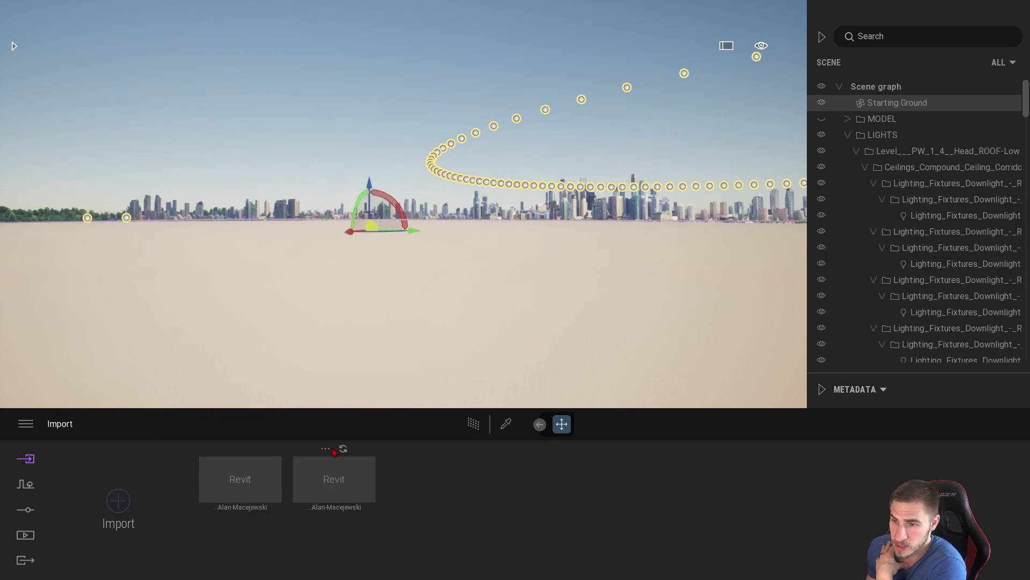
click(326, 449)
click(289, 346)
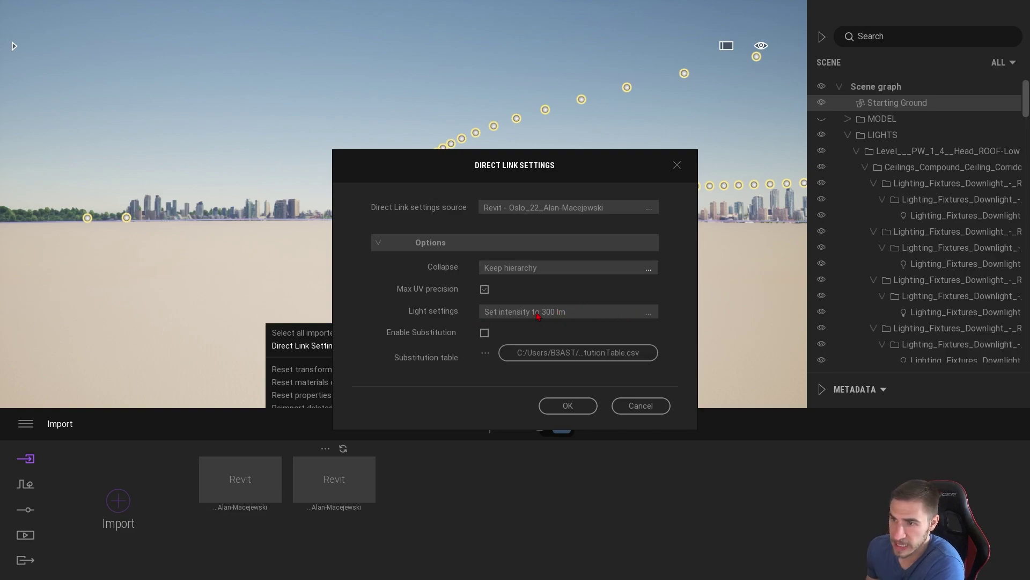
click(579, 315)
click(561, 314)
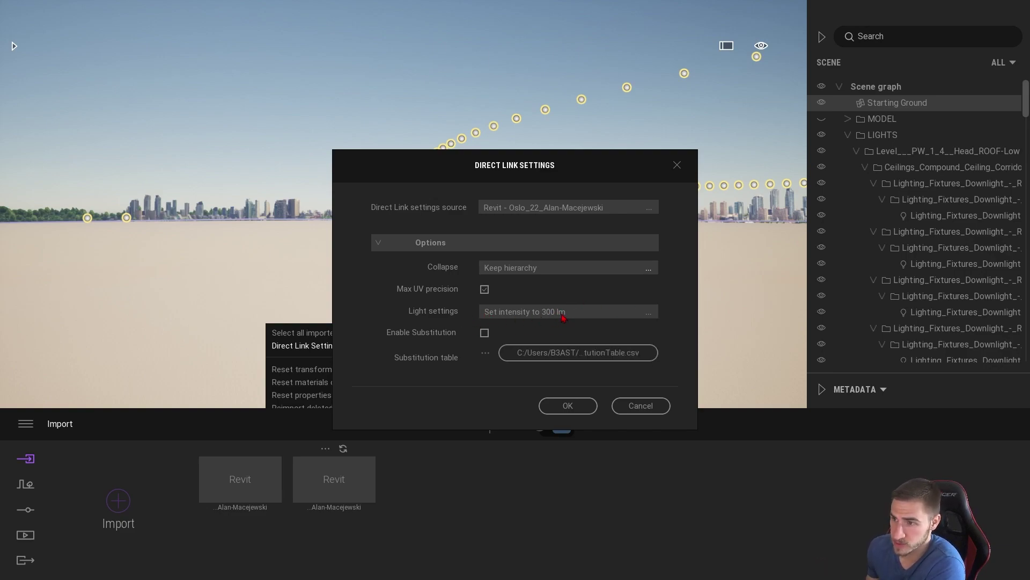
click(561, 314)
click(516, 299)
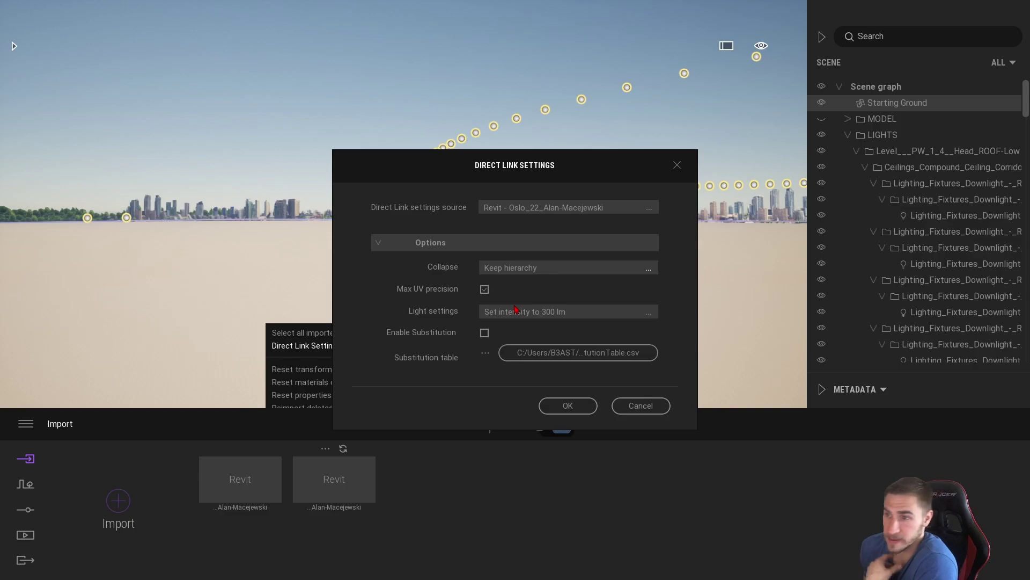
click(533, 316)
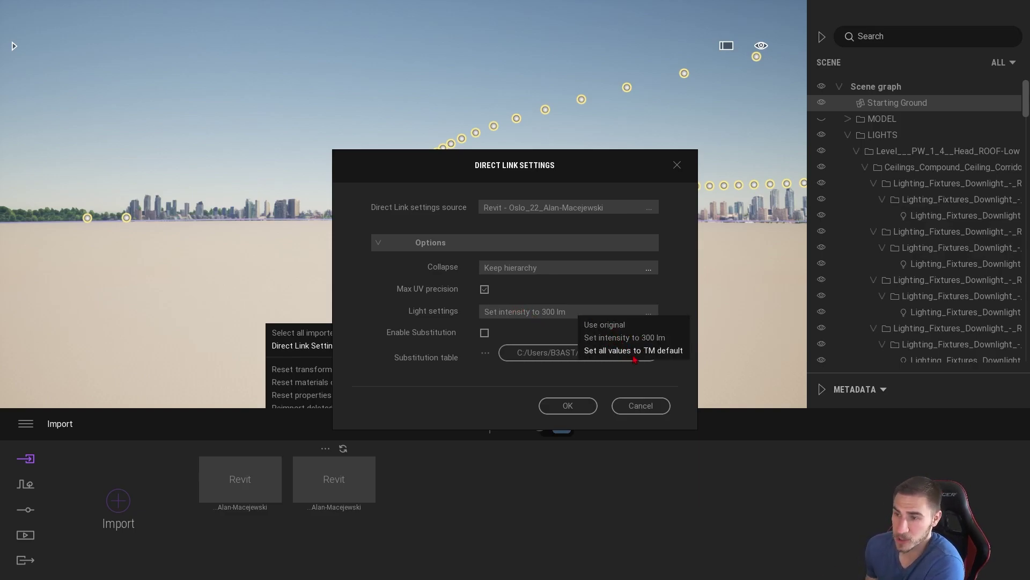
click(535, 325)
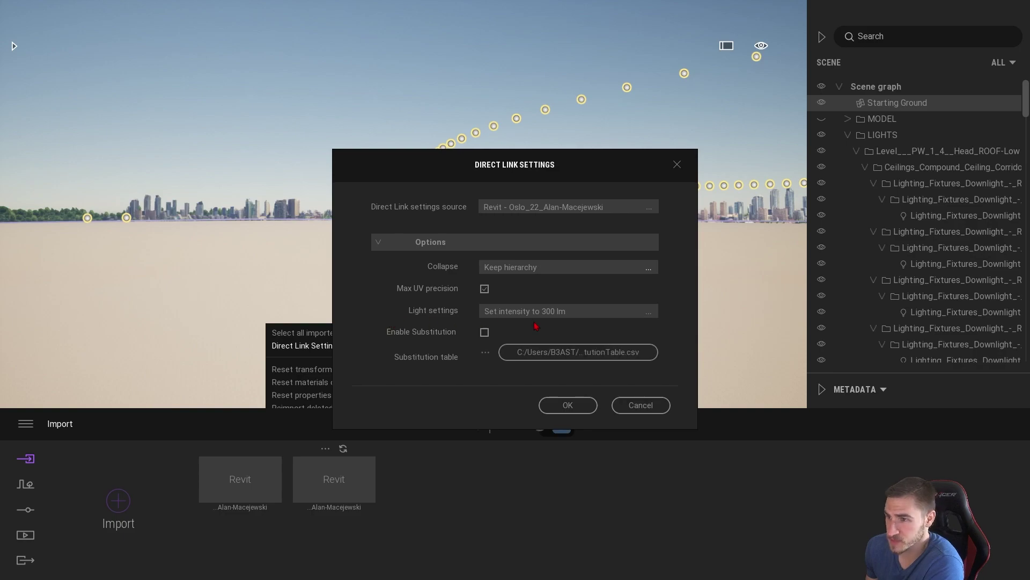
Confirm the second Revit Direct Link's settings with the intensity option at 300 lm and update the link.
click(584, 309)
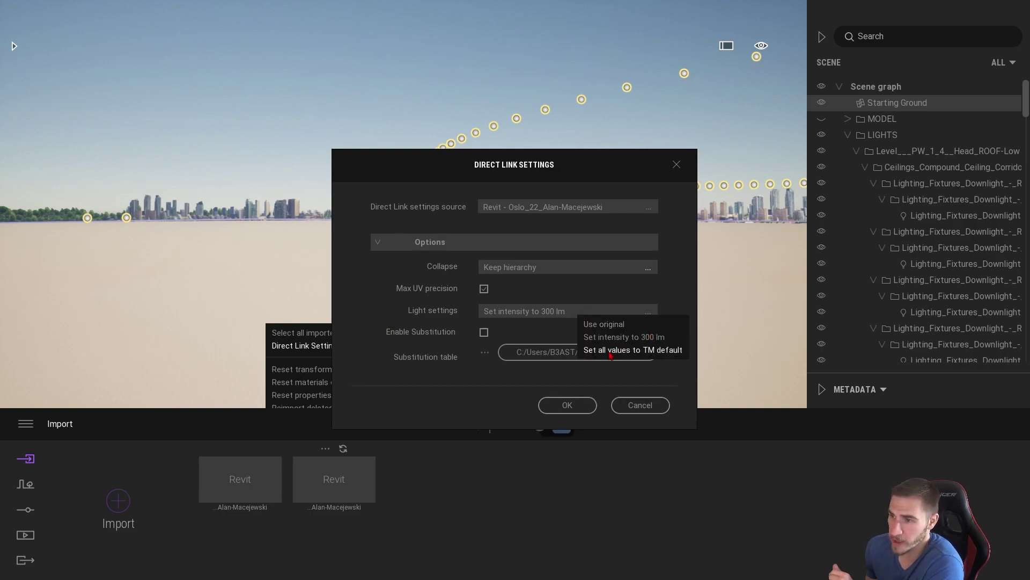
click(536, 384)
click(561, 404)
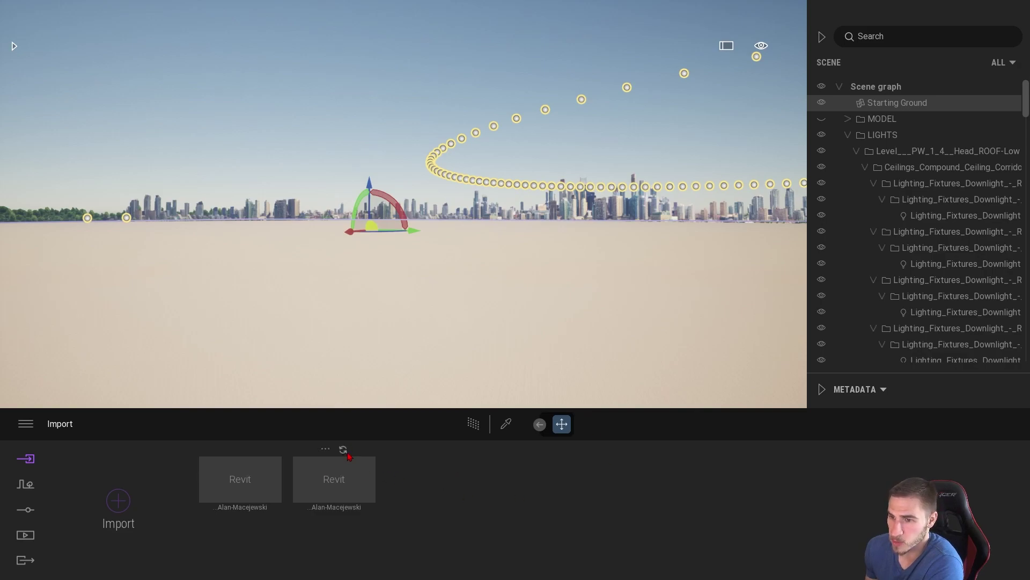
click(343, 450)
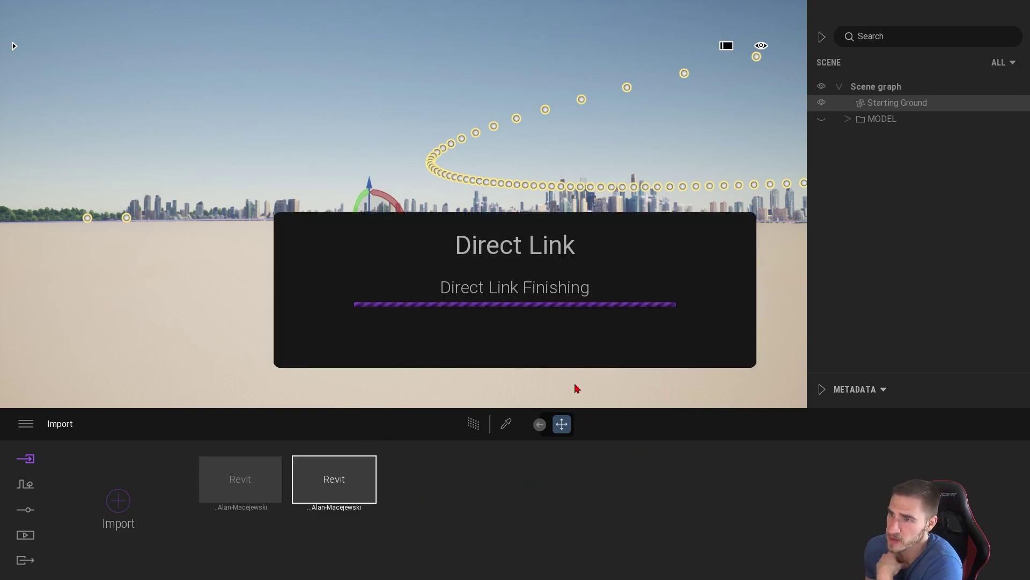
Select several downlights along the curved row to check whether their intensity changed with the refresh.
click(489, 184)
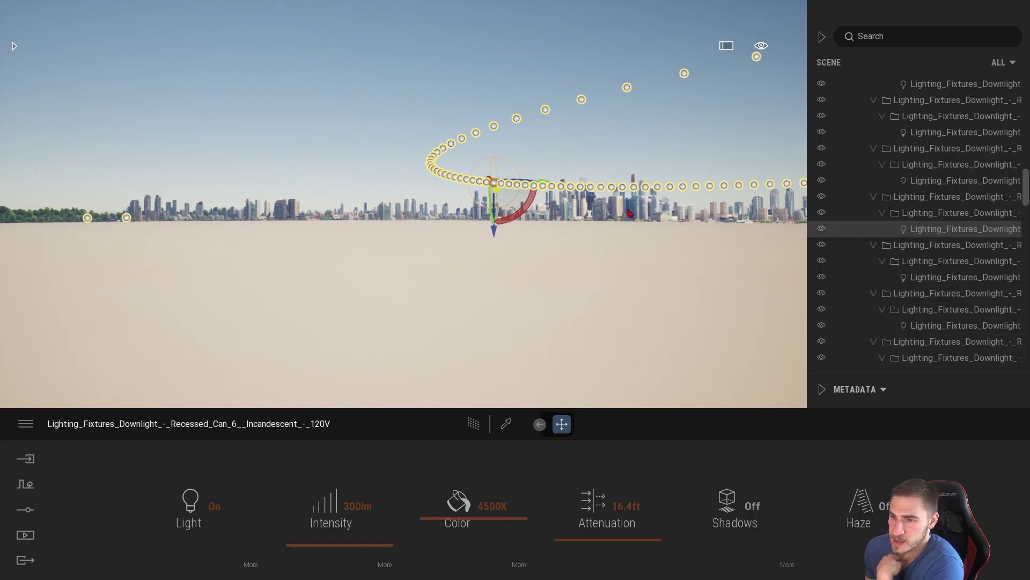
click(636, 189)
drag(708, 185, 476, 188)
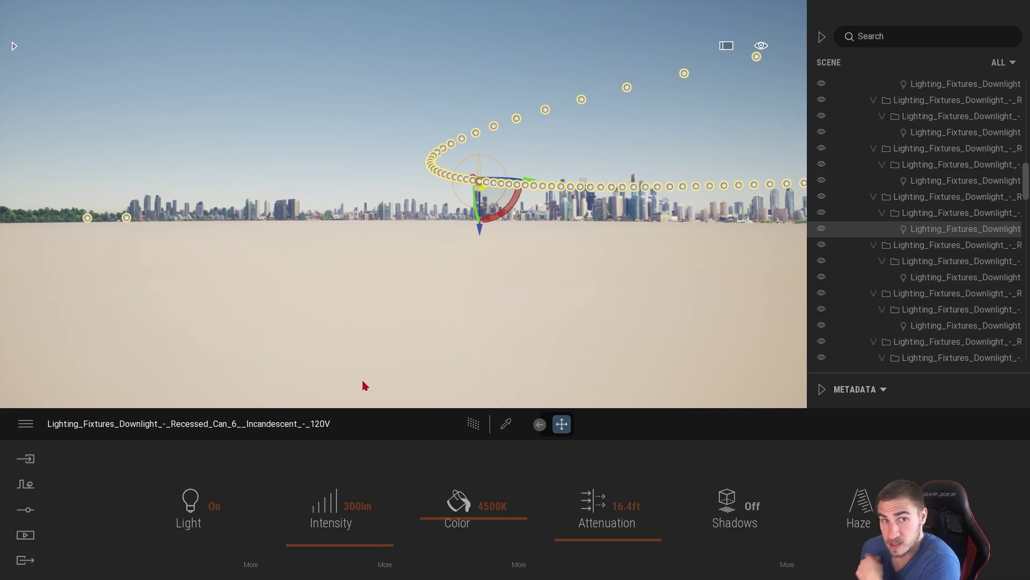
click(649, 189)
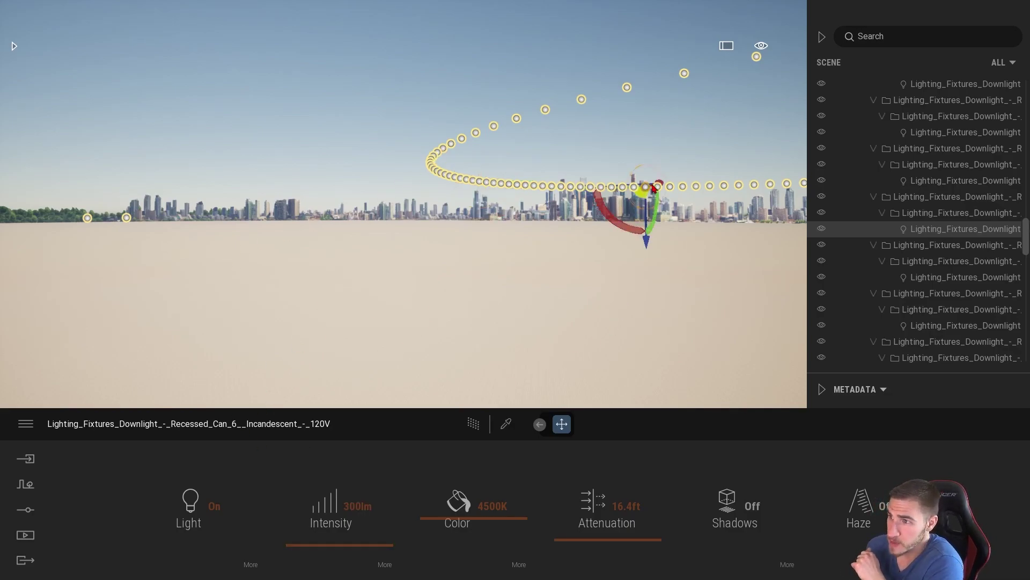
Recheck the light settings stored for the second Revit Direct Link and cancel the dialog.
click(26, 460)
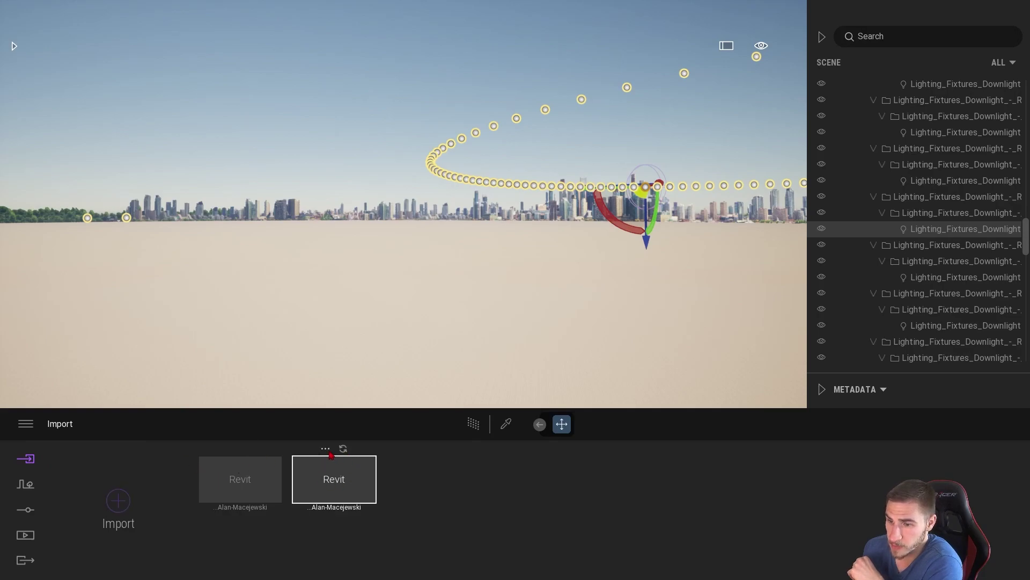
click(326, 450)
click(287, 348)
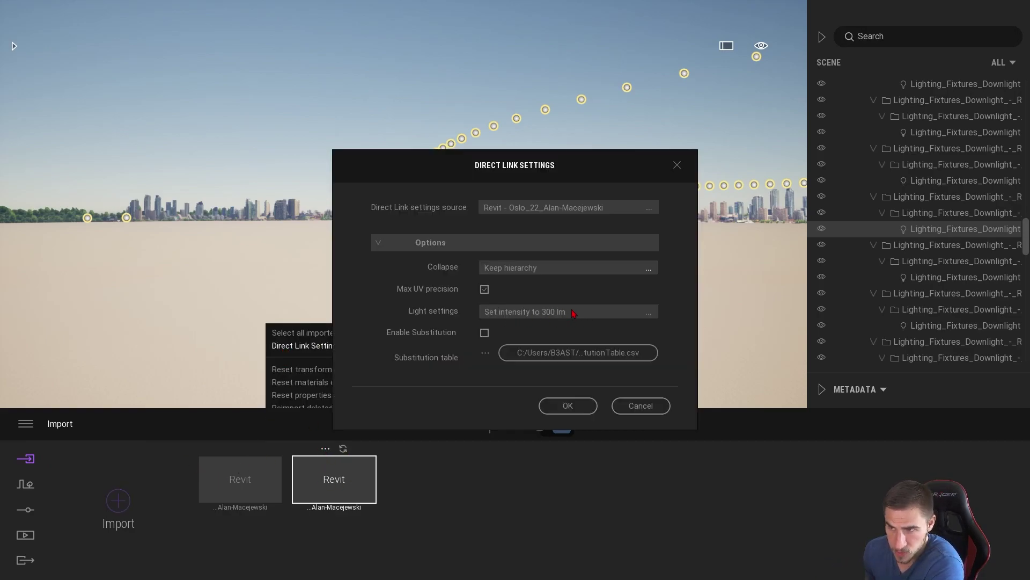
click(638, 407)
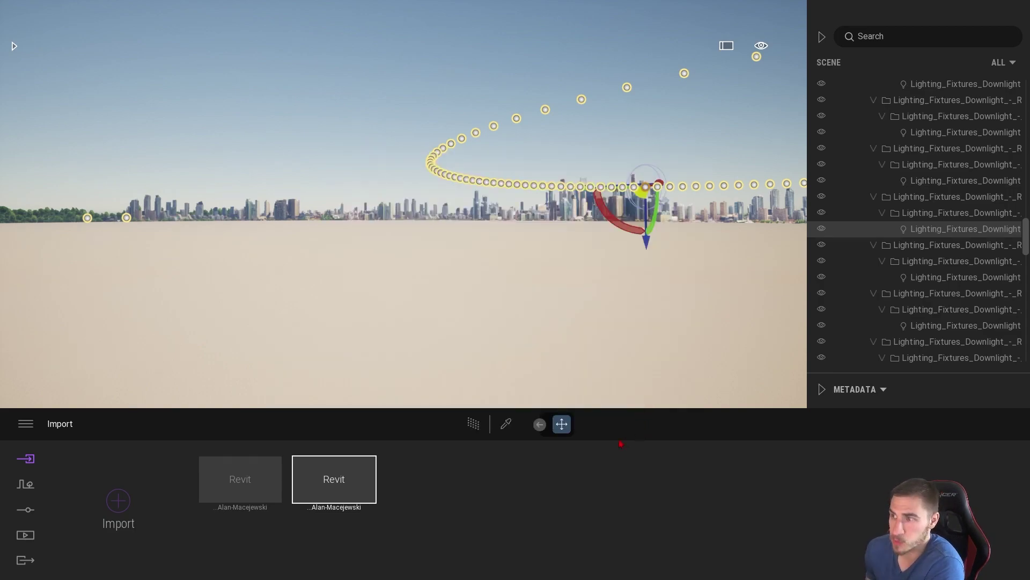
Delete the second Revit Direct Link and its leftover lights container from the scene graph.
click(326, 450)
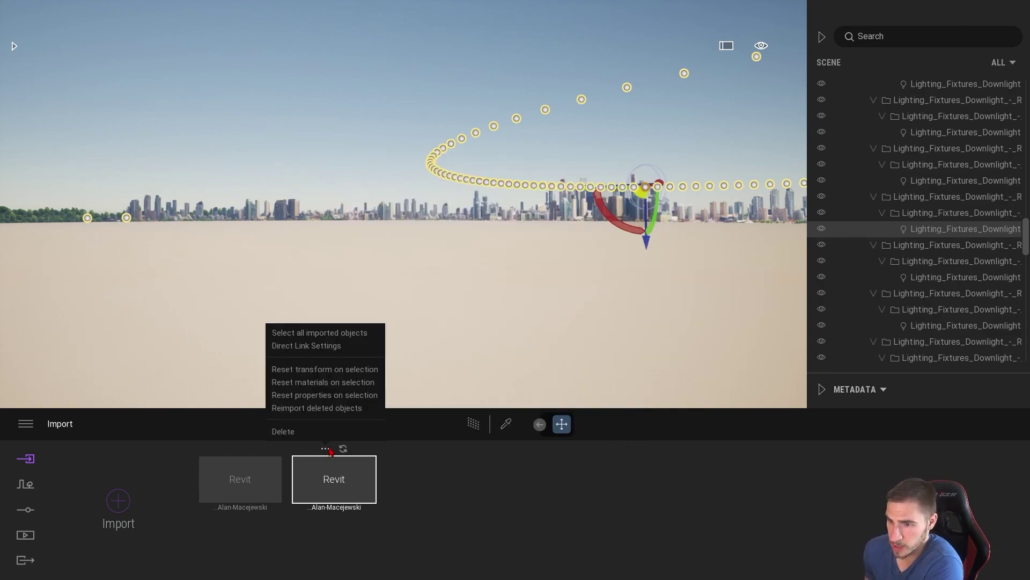
click(299, 434)
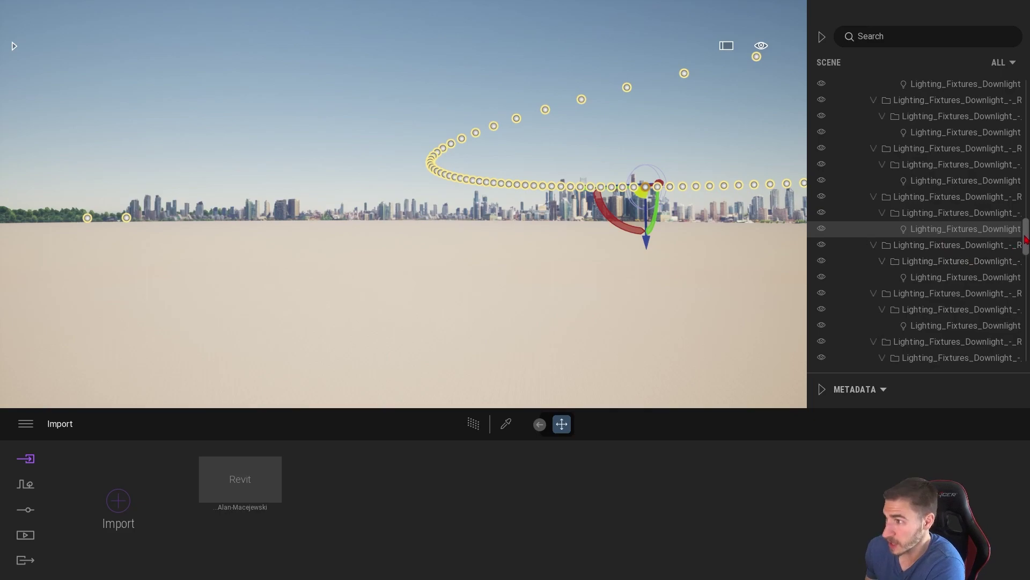
drag(1026, 239, 1026, 101)
click(881, 138)
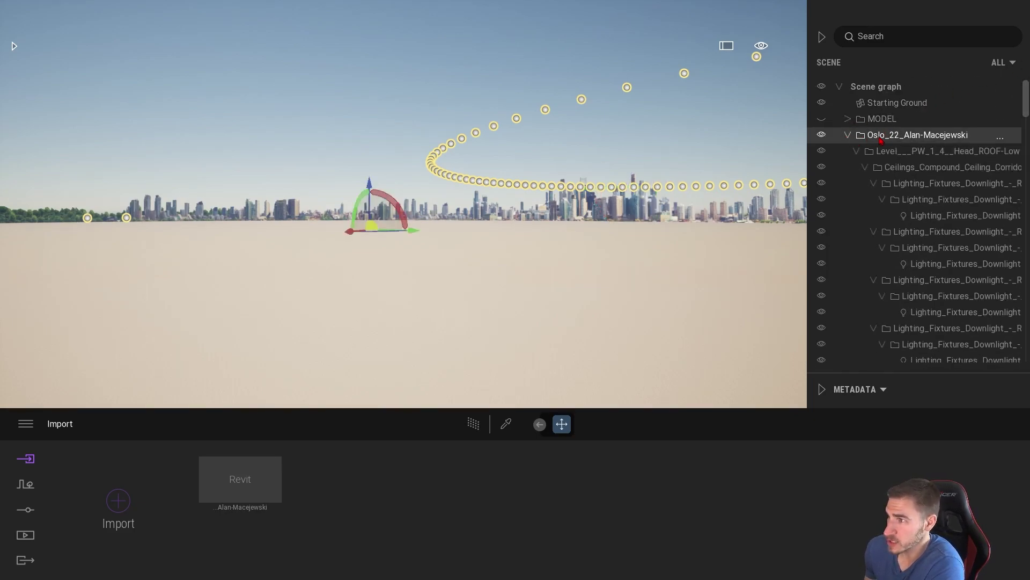
double_click(880, 138)
right_click(882, 139)
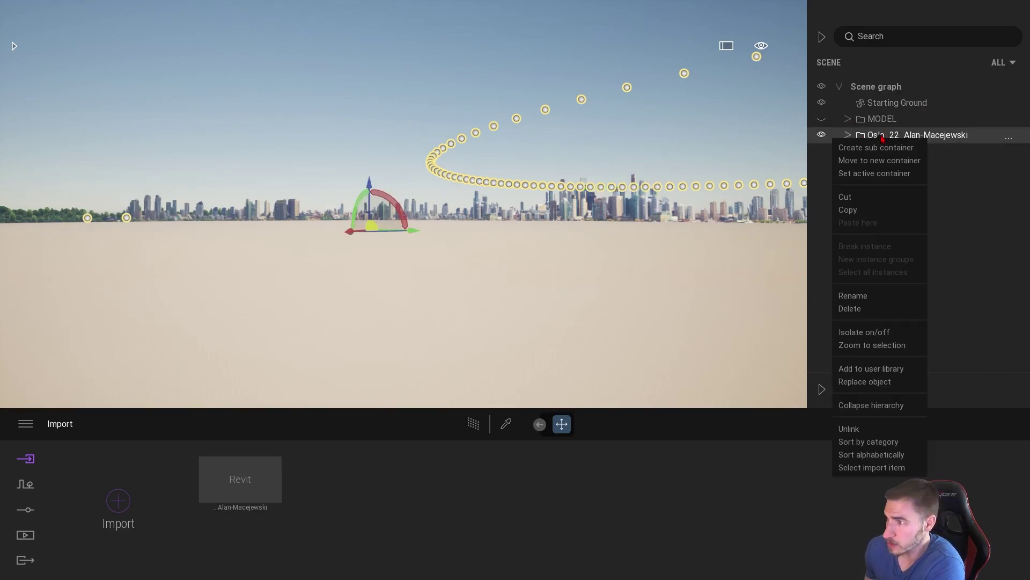
click(850, 309)
Import the Revit model as a new Direct Link that processes Lights, with the light settings on Use original.
click(129, 497)
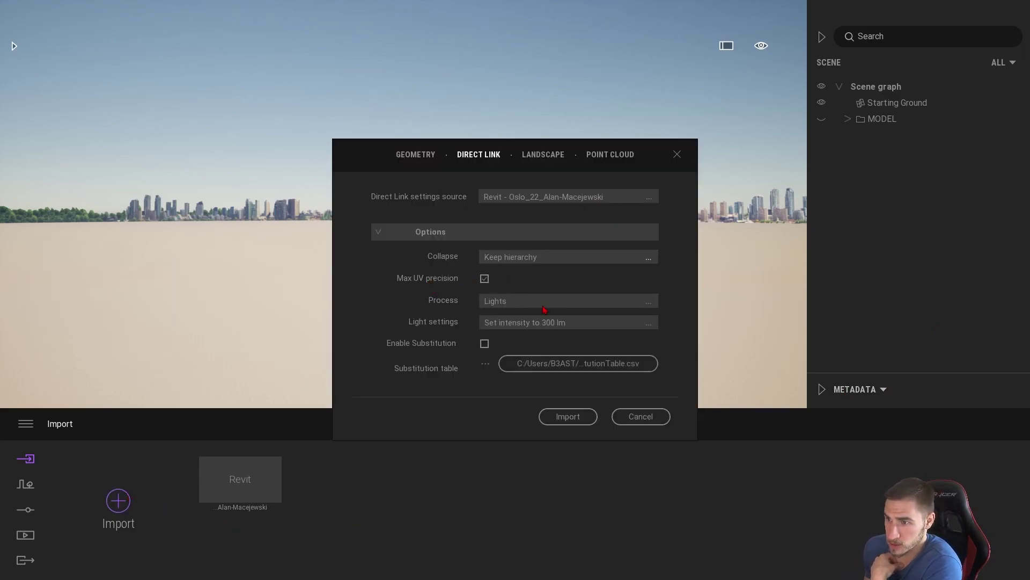
click(504, 323)
click(609, 336)
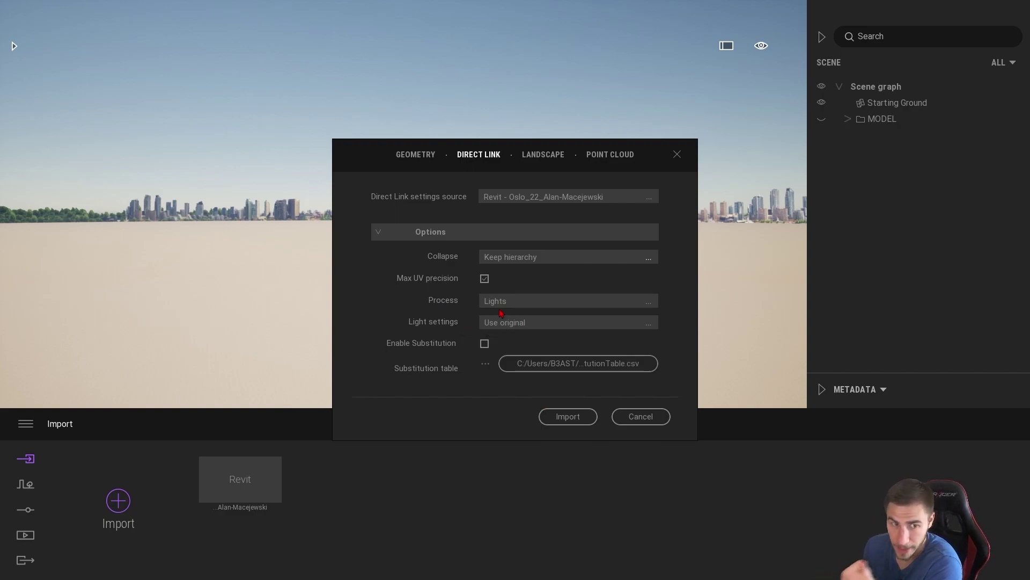
click(569, 416)
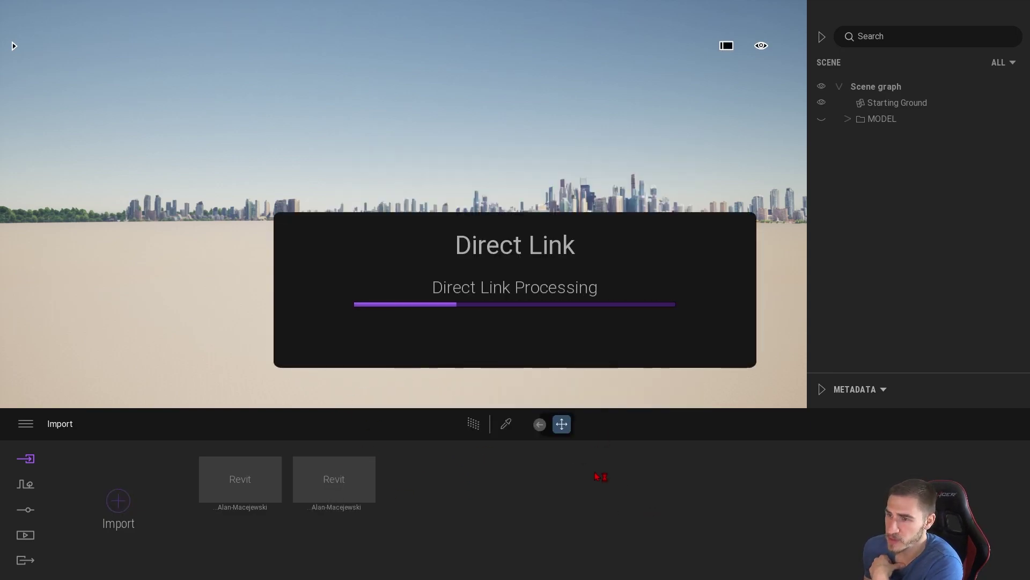
Rename the newly imported Direct Link container in the scene graph as LIGHTS.
click(847, 136)
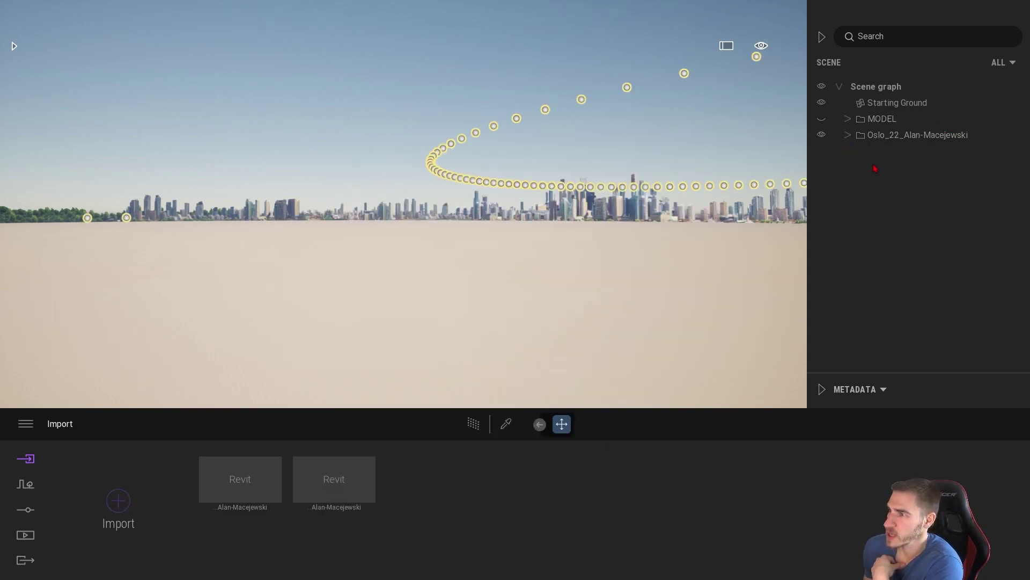
click(887, 137)
right_click(891, 141)
click(902, 295)
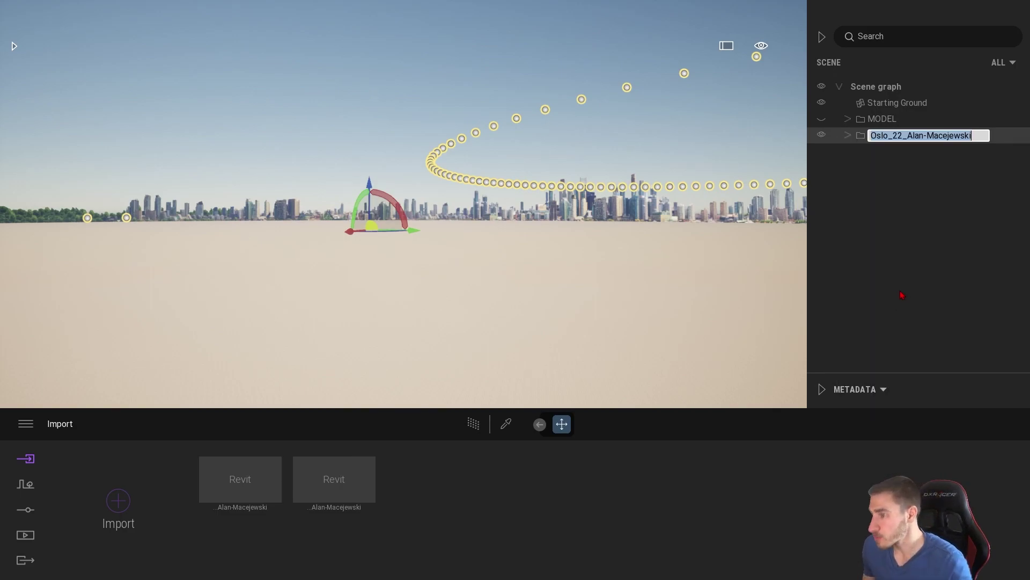
text(LIGHTS)
key(Return)
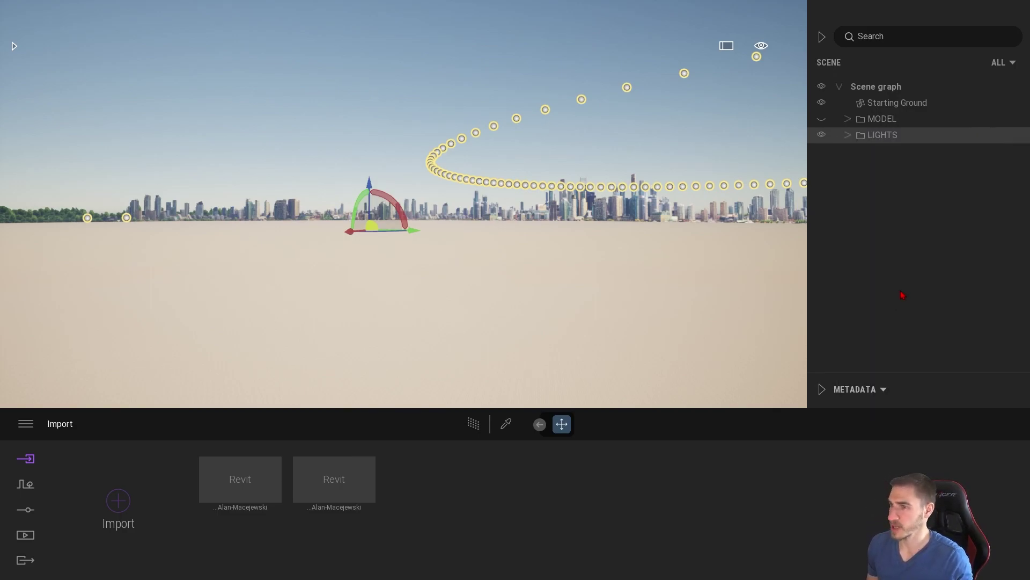
Select downlights at different points of the curved row to check their original Revit intensity.
click(543, 111)
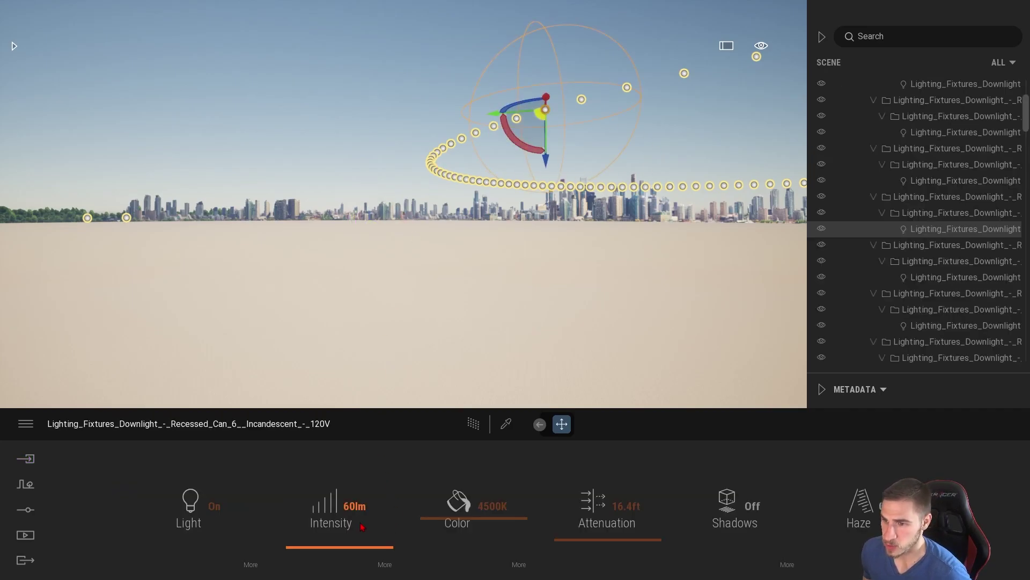
click(438, 156)
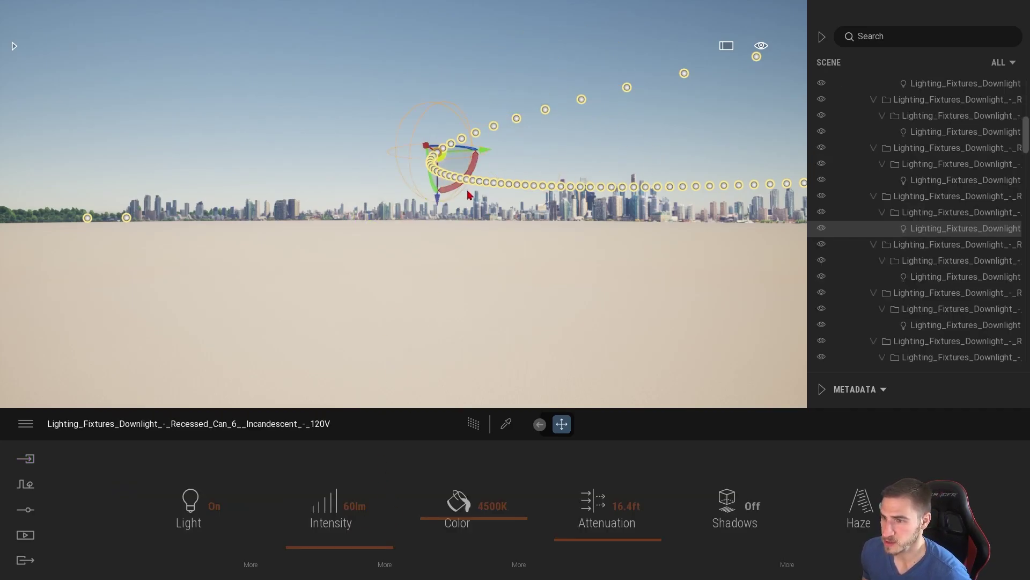
click(512, 188)
click(590, 186)
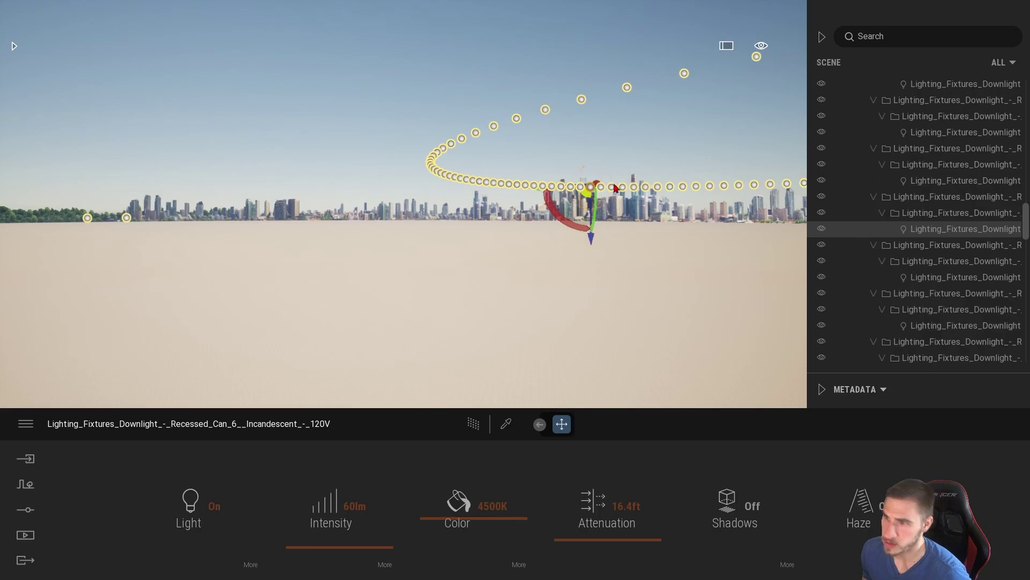
click(711, 186)
Inspect the two wall sconce lights up close and compare their intensity with the downlights.
click(126, 218)
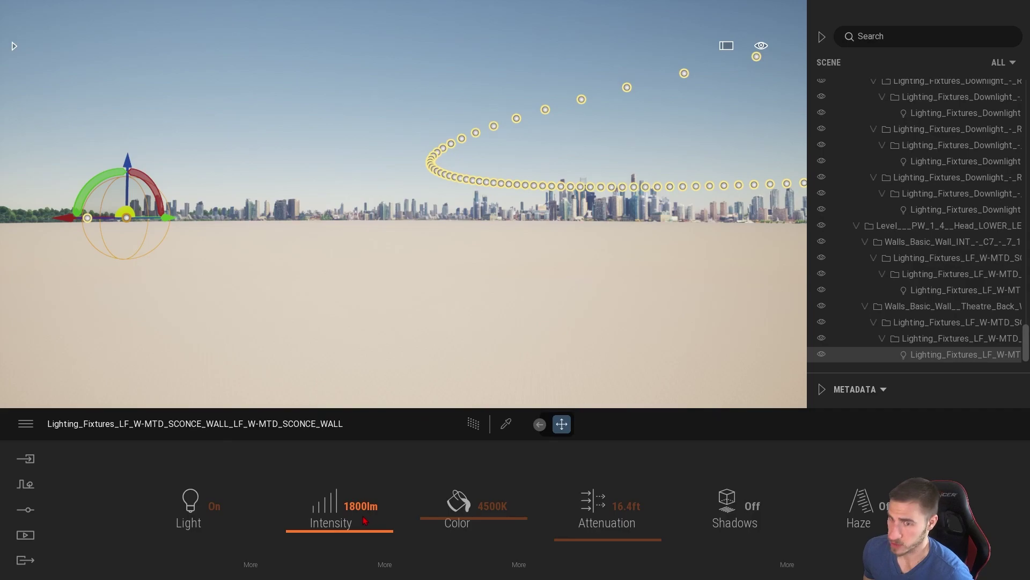
key(f)
mouse_move(436, 314)
right_down()
mouse_move(443, 322)
mouse_move(398, 357)
mouse_move(423, 323)
right_up()
key(s)
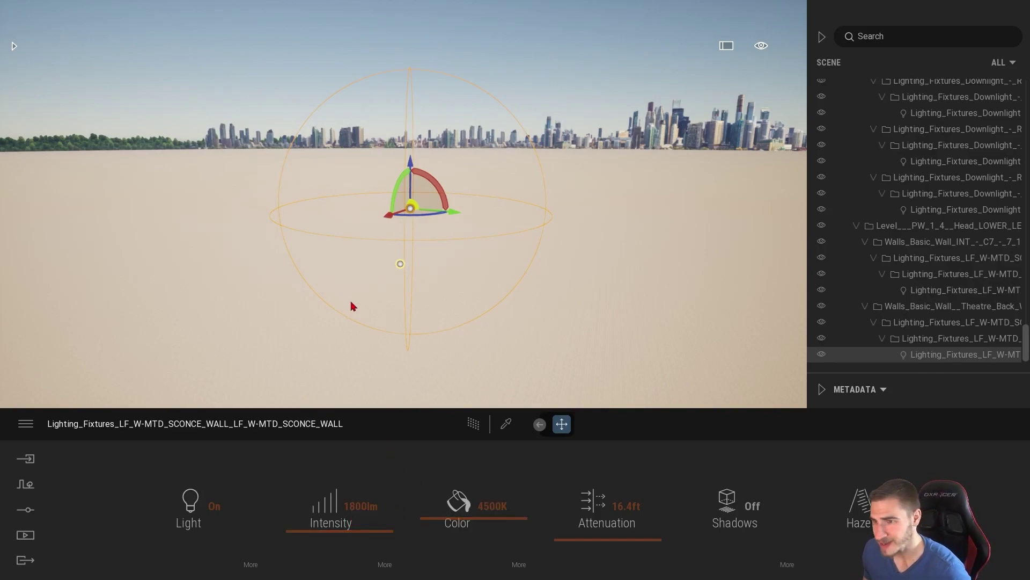
click(400, 265)
key(d)
key(s)
right_drag(511, 341, 506, 339)
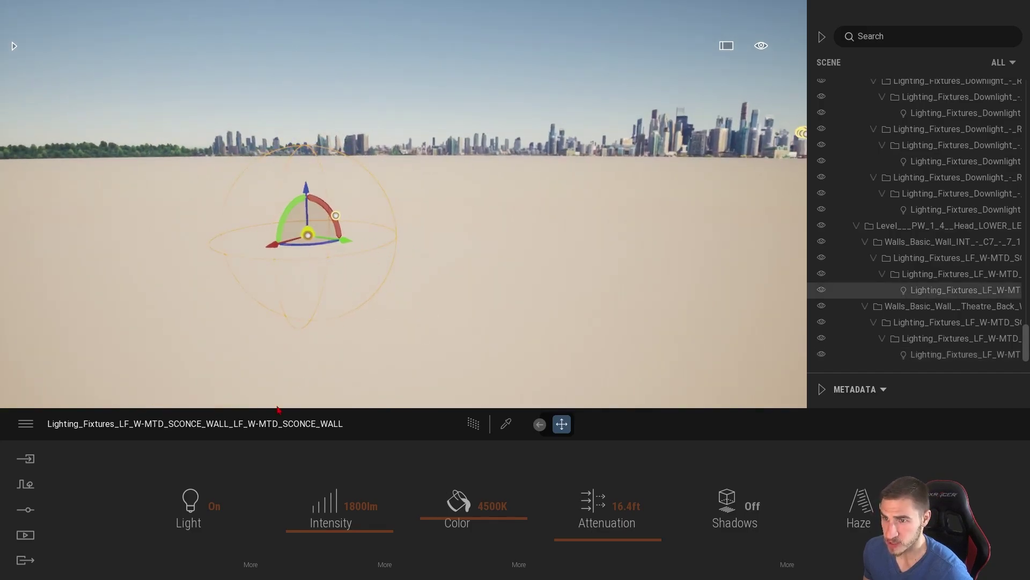
click(371, 216)
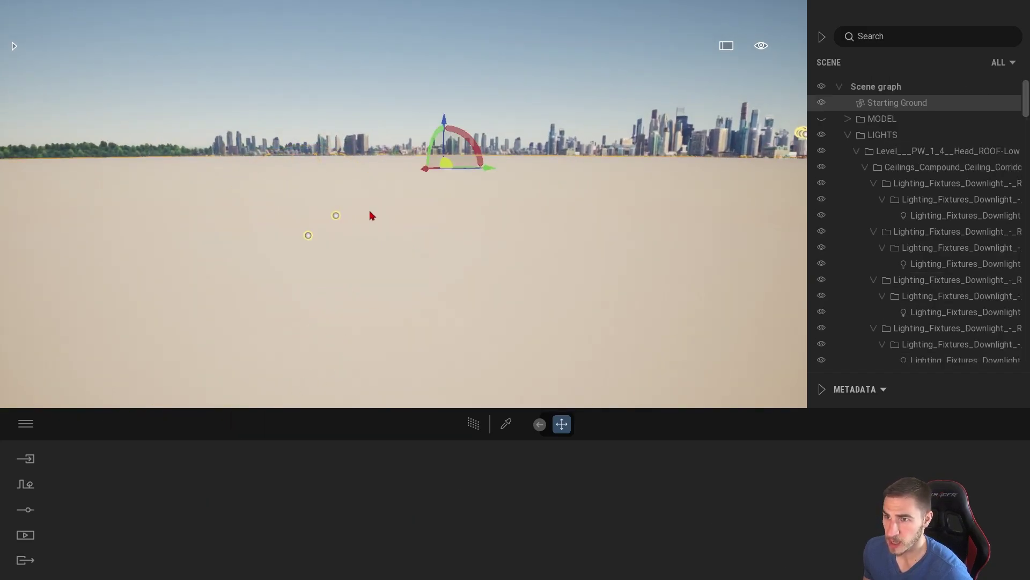
click(336, 216)
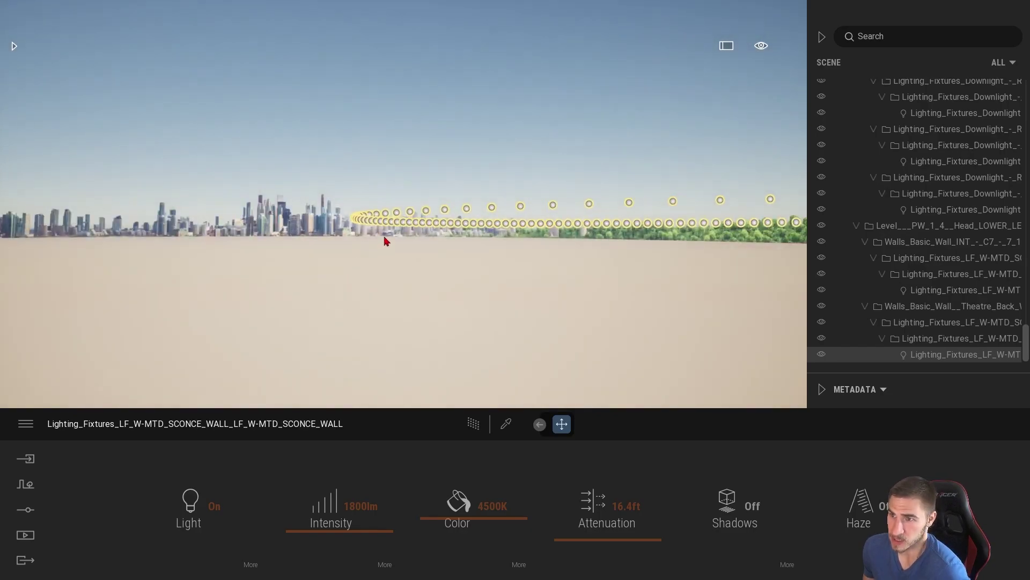
Compare the original intensity of several more downlights along the curved row, then view the whole row from above.
click(403, 223)
click(549, 224)
click(626, 225)
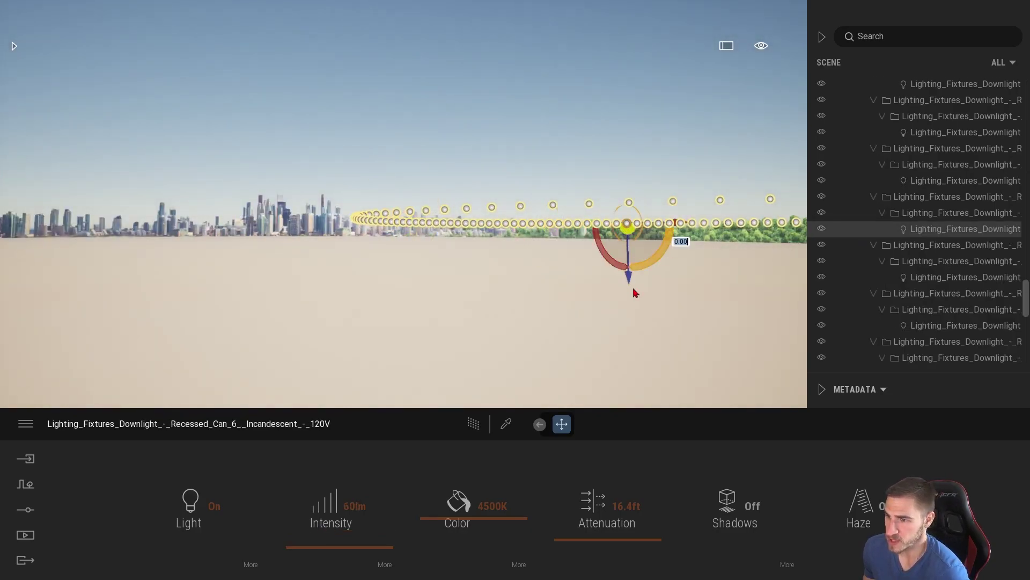
key(w)
right_drag(633, 288, 483, 376)
key(s)
right_drag(537, 188, 585, 187)
scroll(977, 241, up, 5)
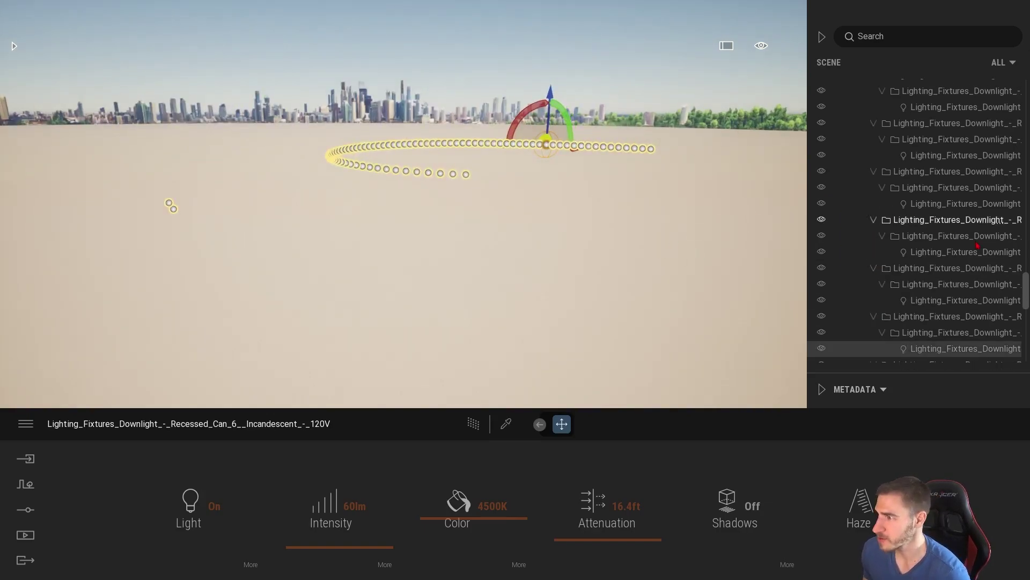
Collapse the LIGHTS container in the scene graph and make the MODEL container visible.
drag(1026, 294, 1017, 96)
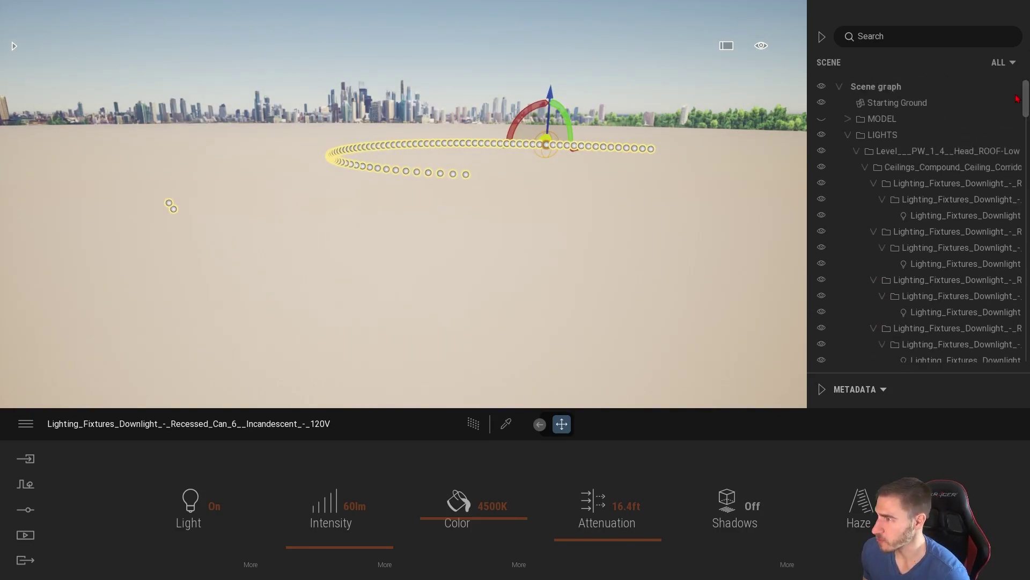
click(848, 135)
click(822, 118)
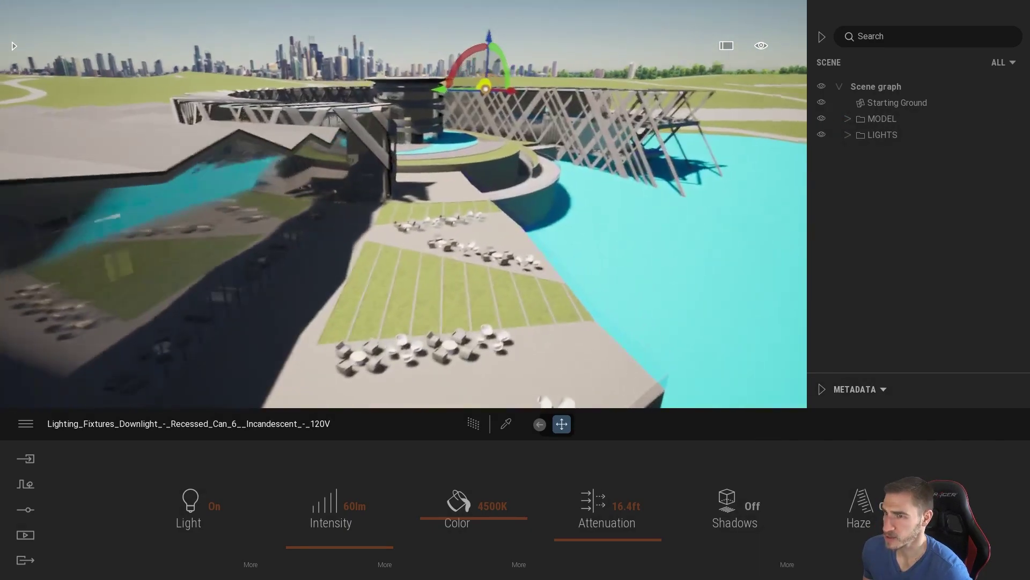
key(w)
right_drag(403, 204, 322, 185)
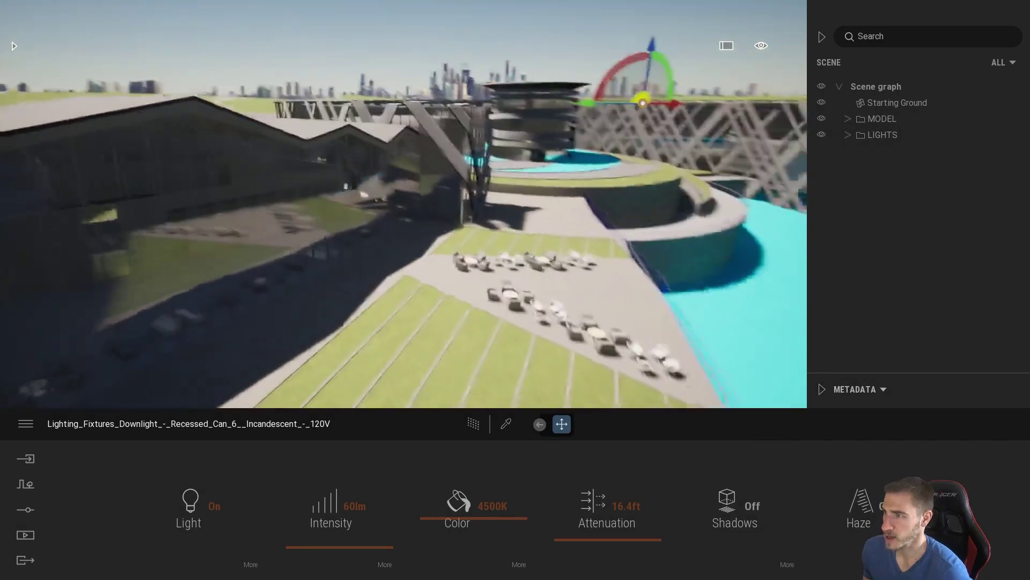
Set the time of day to about 11:58 PM for a night view of the building.
click(762, 47)
mouse_move(762, 47)
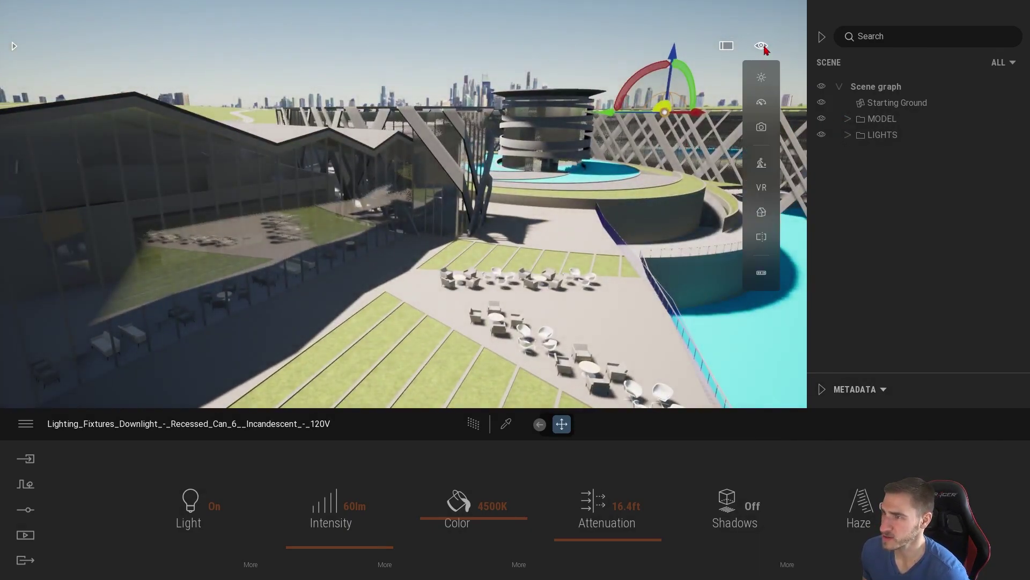
mouse_move(761, 80)
drag(676, 132, 673, 176)
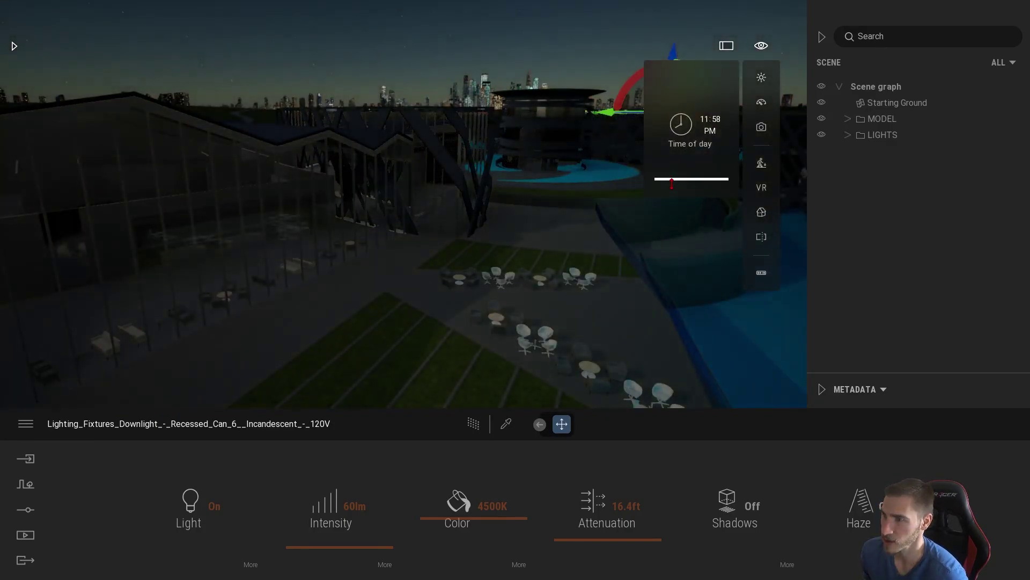
Inspect the light that the wall sconce casts inside the building at night.
key(w)
right_drag(572, 241, 408, 231)
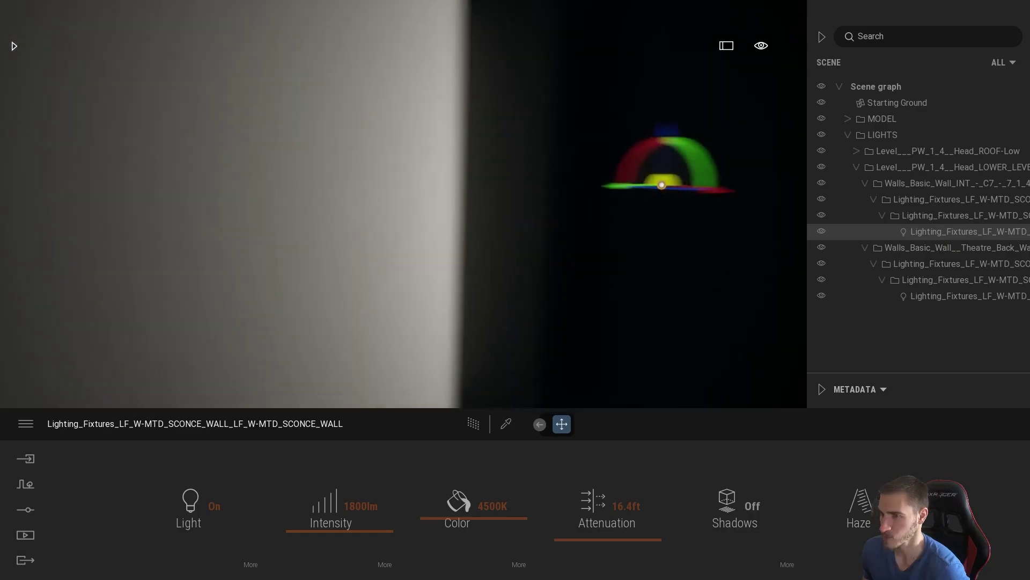
right_drag(440, 256, 548, 257)
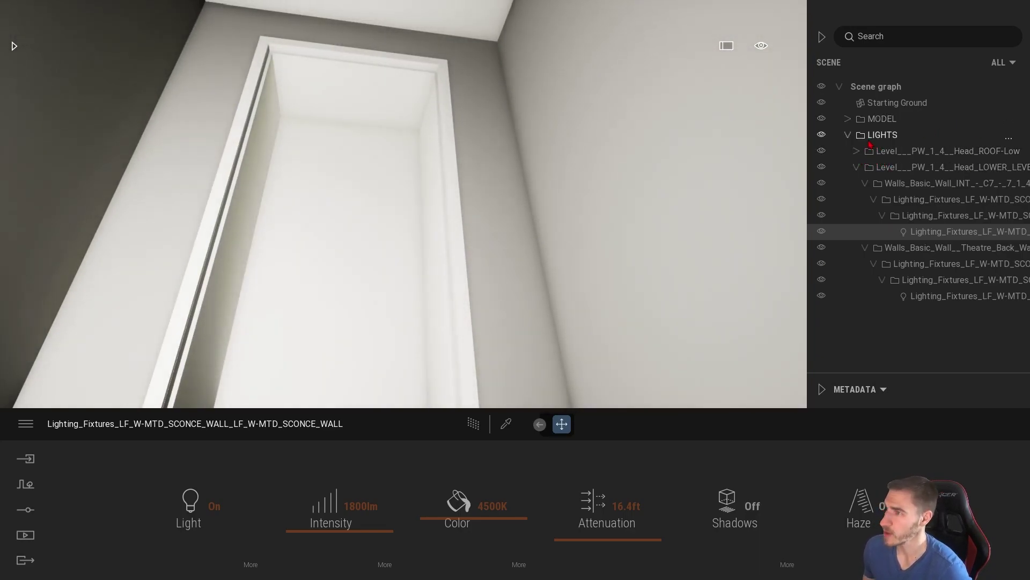
Find a corridor ceiling downlight in the LIGHTS container and examine the downlights in the building at night.
click(849, 136)
click(848, 135)
click(848, 135)
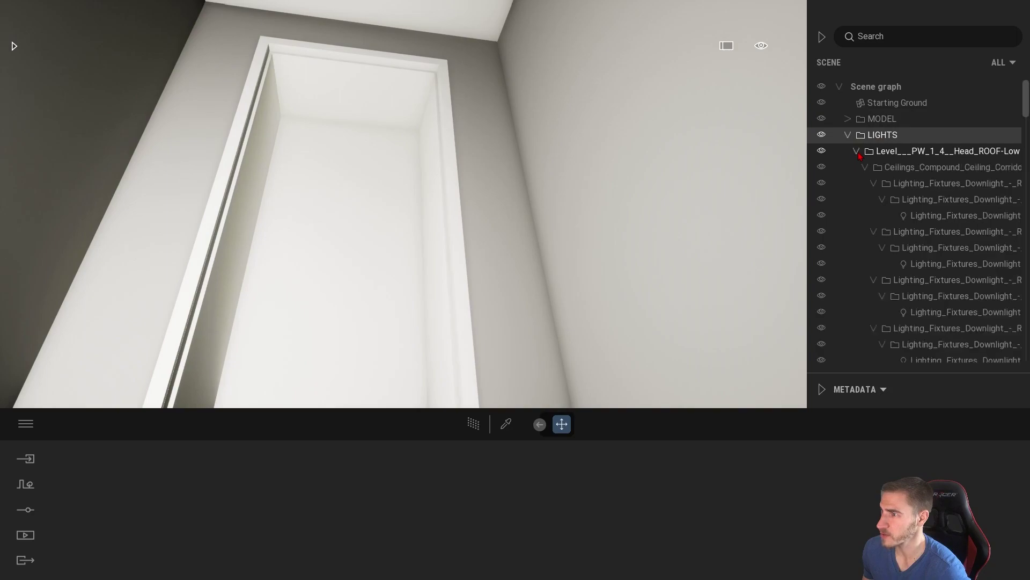
click(865, 167)
click(866, 167)
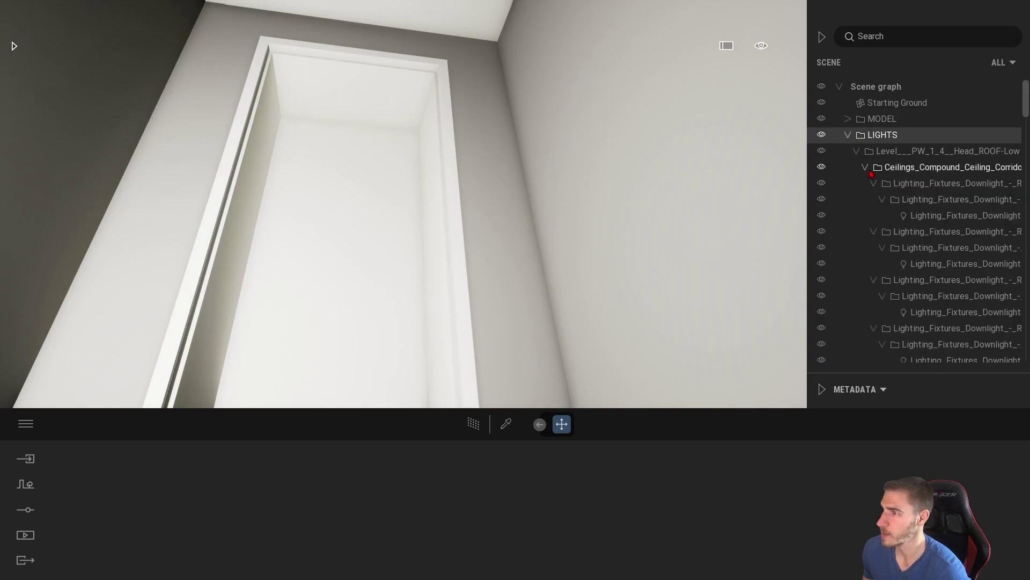
click(901, 213)
click(883, 199)
click(875, 184)
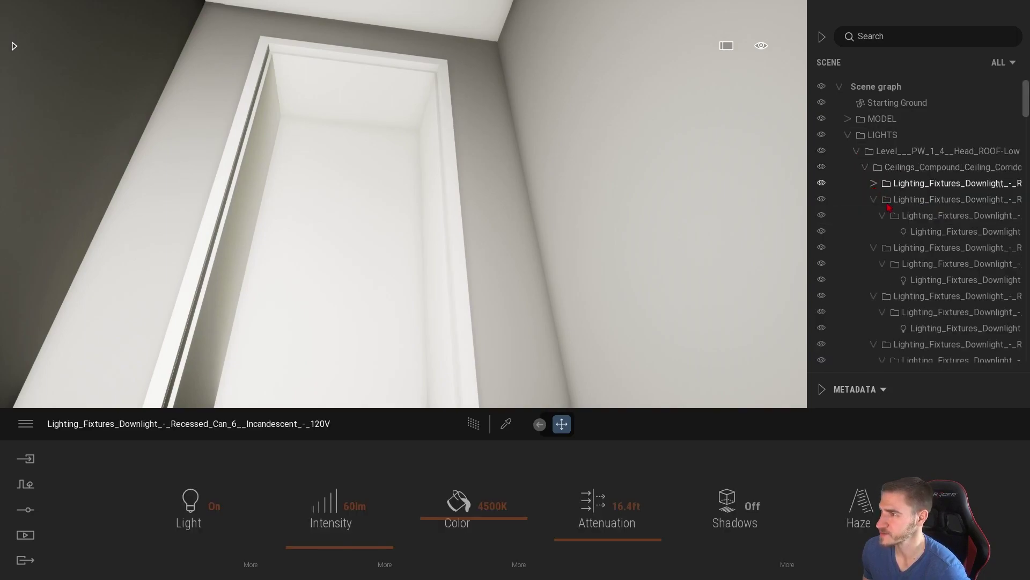
double_click(901, 236)
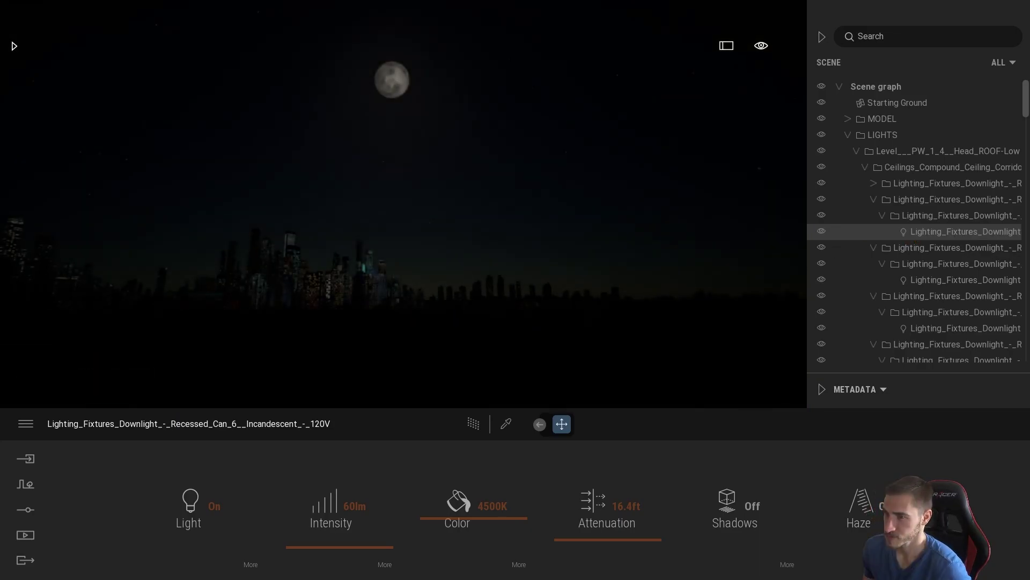
key(w)
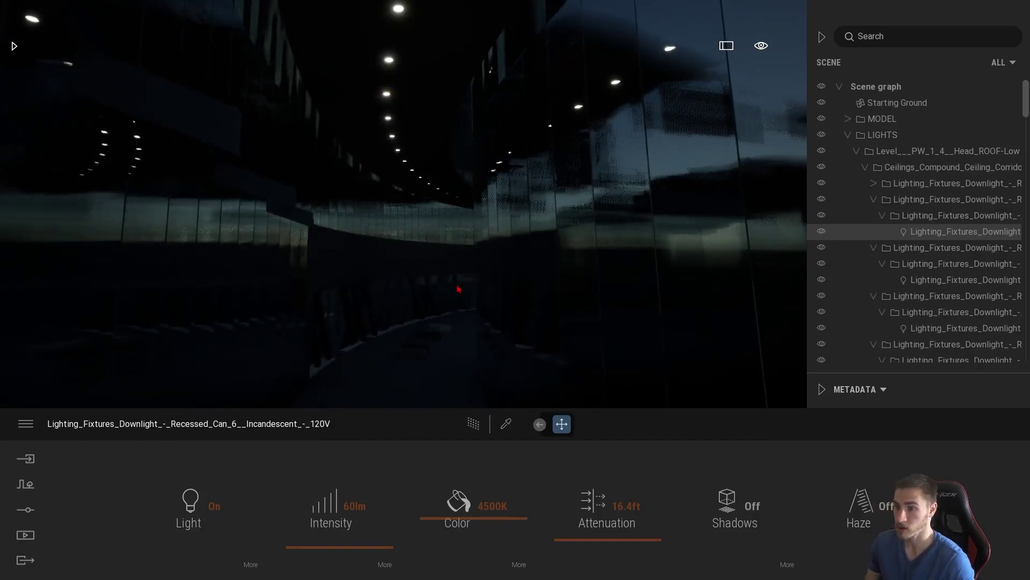
Turn off Auto-exposure in the lighting settings and view the corridor's downlights.
click(418, 289)
click(45, 510)
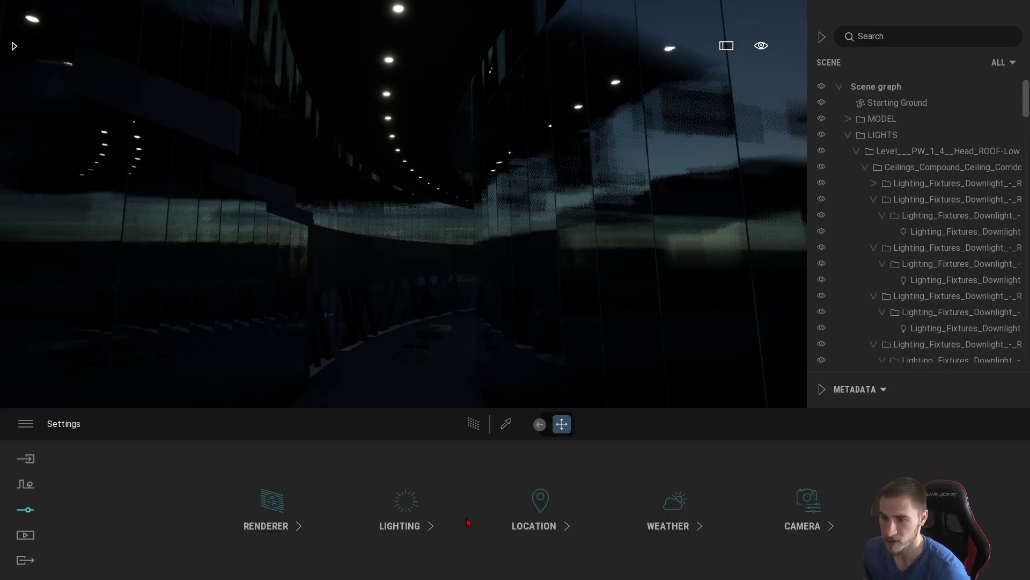
click(407, 502)
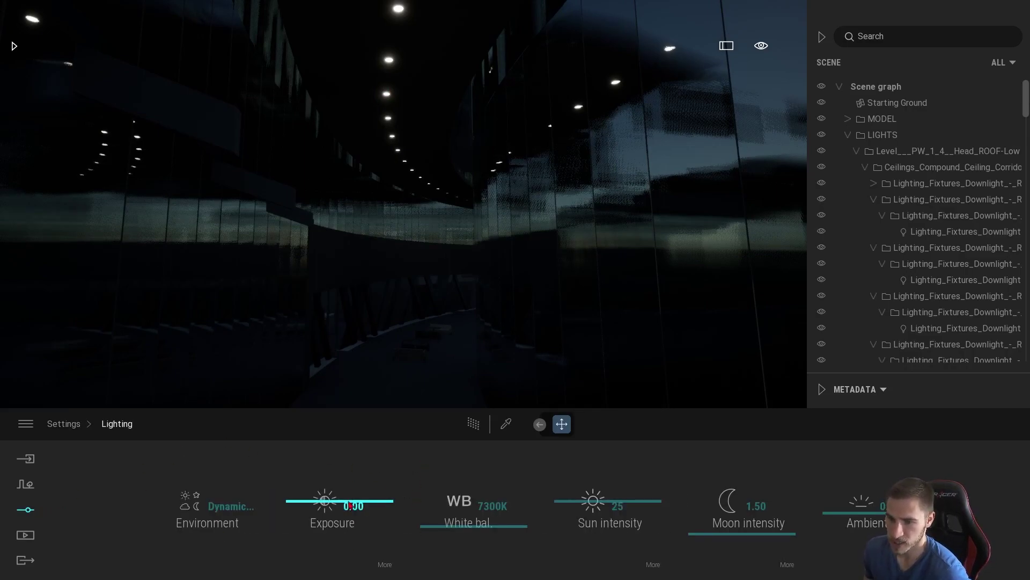
click(387, 565)
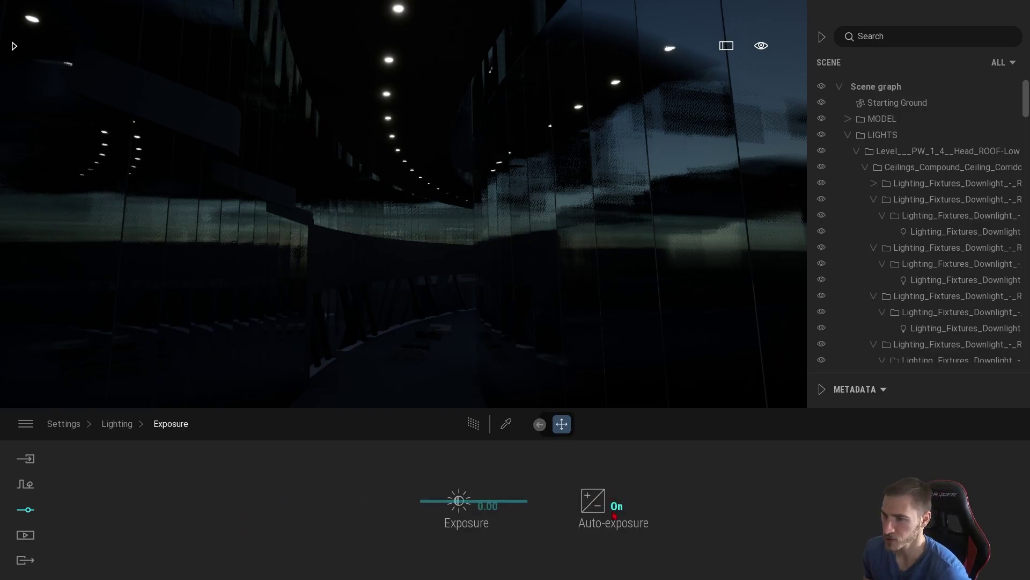
click(614, 513)
key(w)
mouse_move(443, 285)
right_down()
mouse_move(458, 184)
mouse_move(402, 354)
mouse_move(424, 274)
mouse_move(448, 281)
right_up()
key(w)
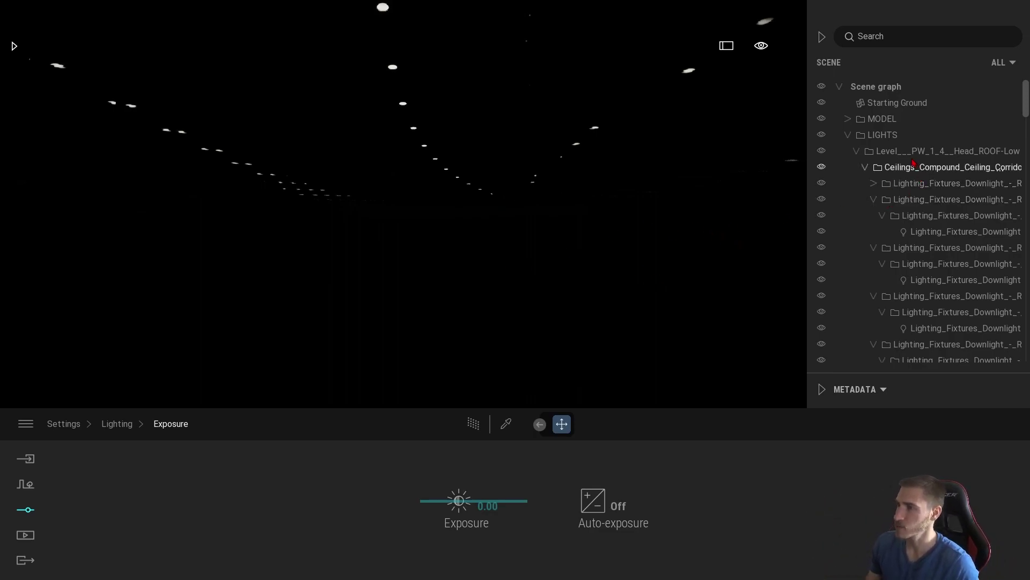
Hide the MODEL container and collapse it in the scene graph.
click(413, 130)
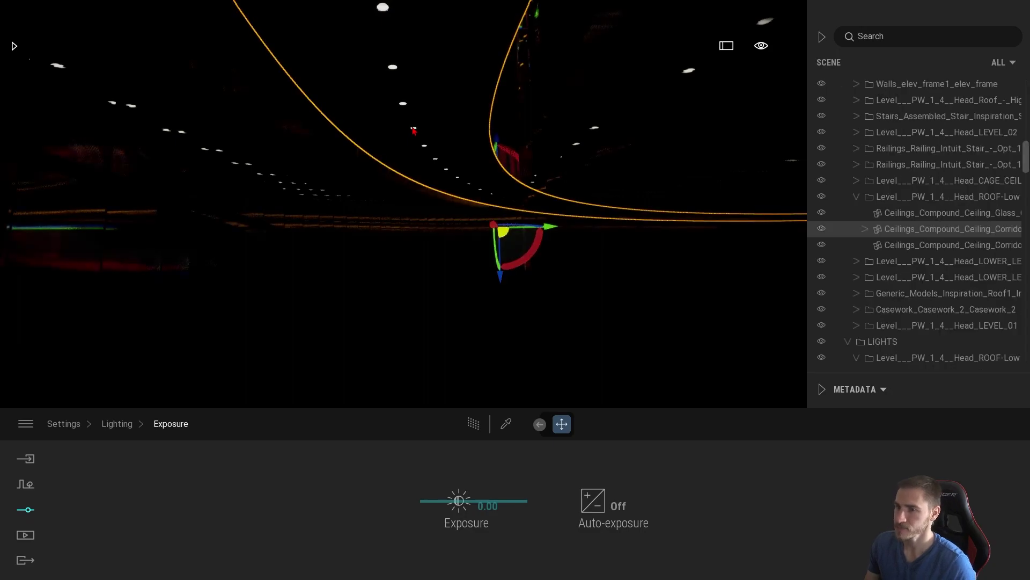
scroll(886, 164, up, 10)
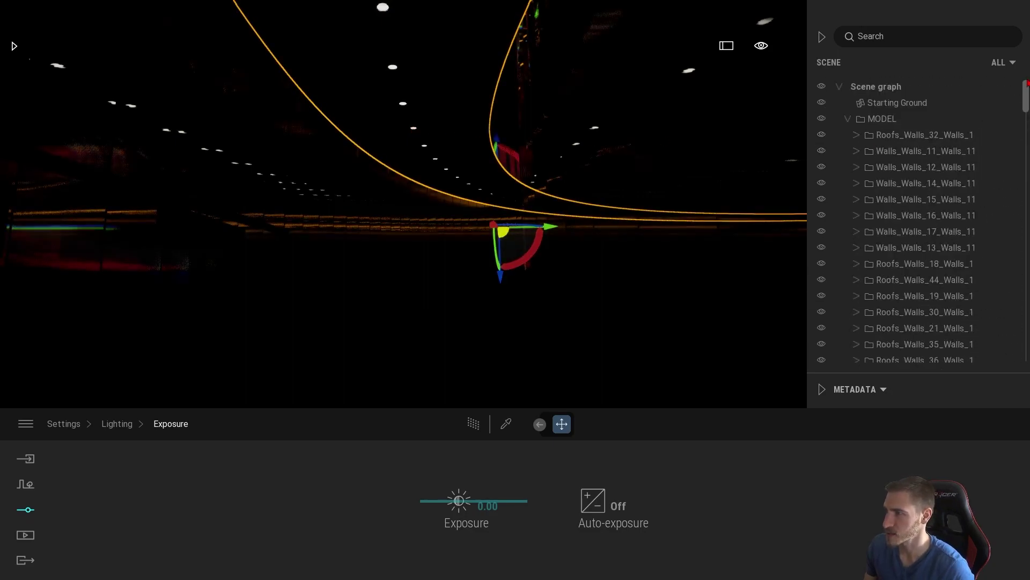
click(821, 119)
click(848, 119)
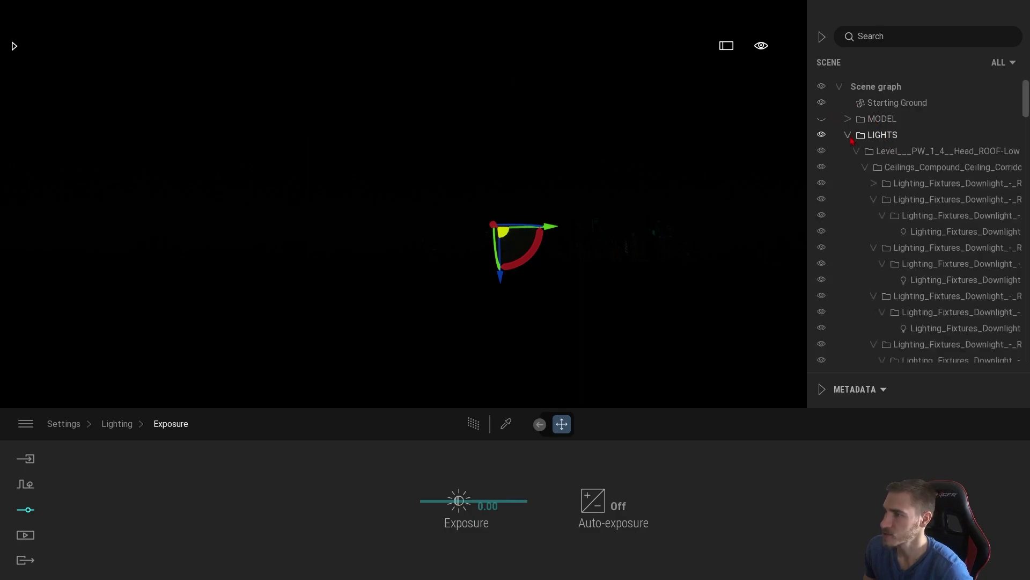
Raise the intensity of the downlight in the second corridor ceiling fixture folder to about 5682 lm.
click(913, 232)
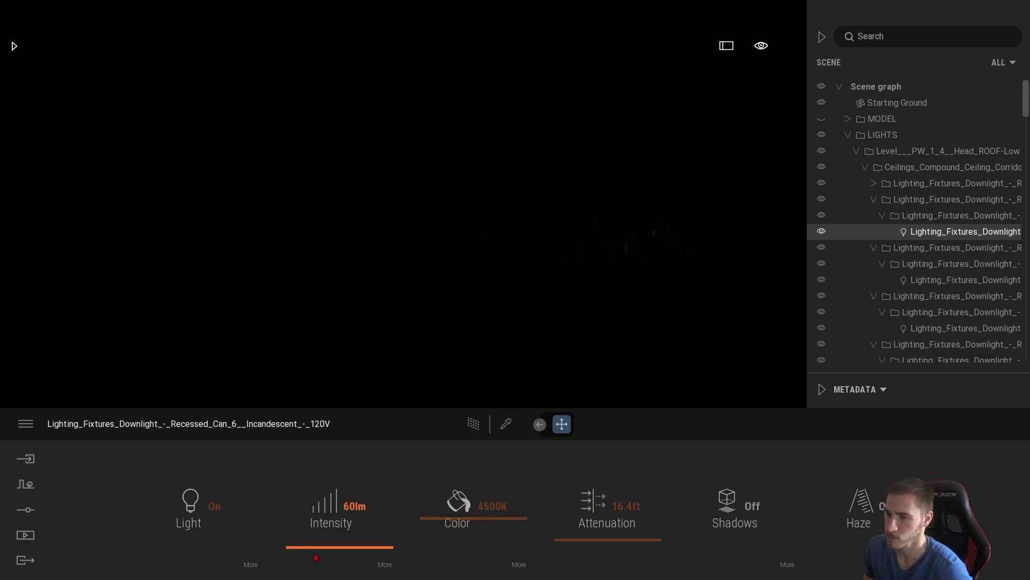
drag(332, 507, 352, 495)
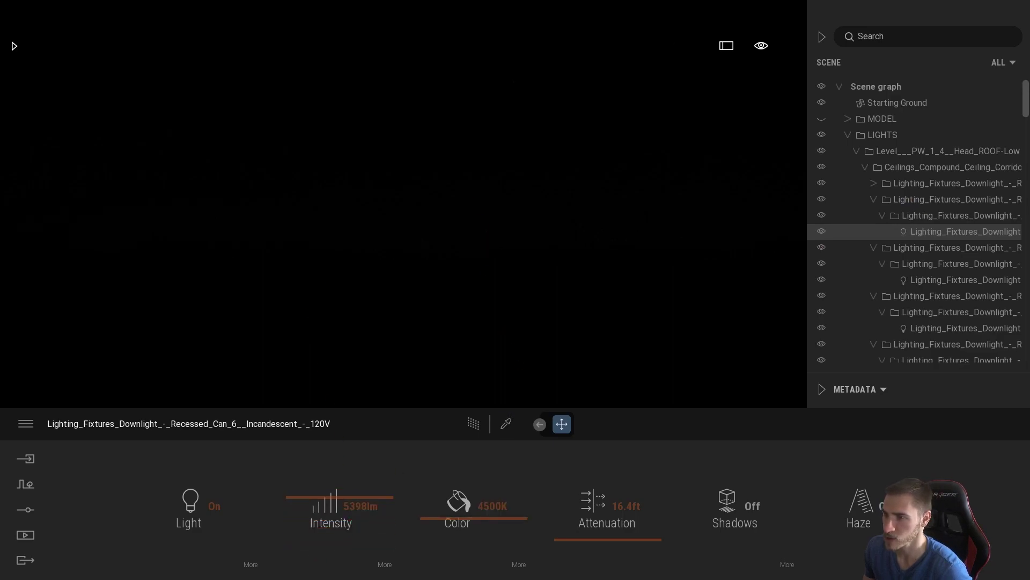
key(f)
scroll(341, 282, down, 5)
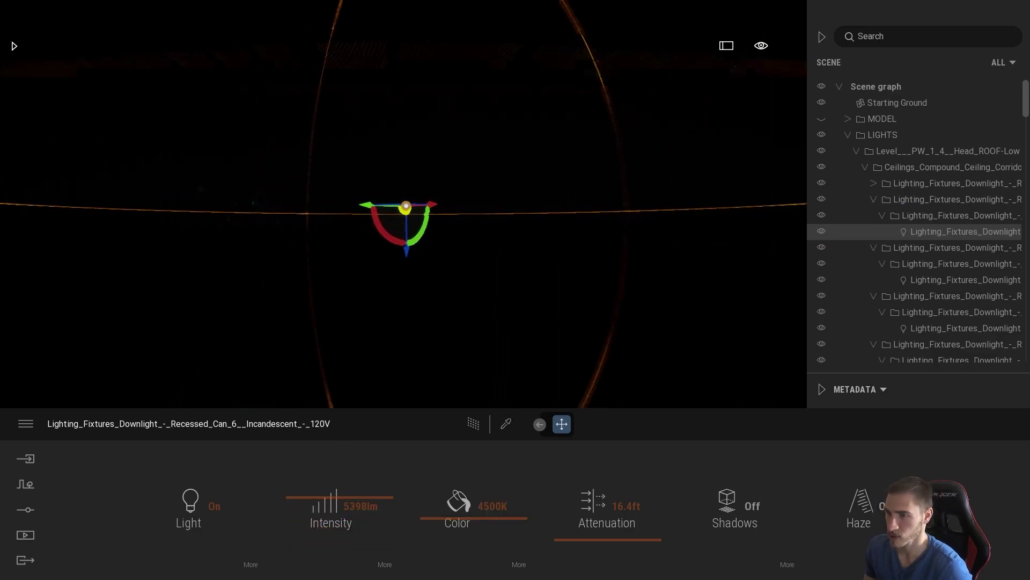
drag(343, 498, 346, 494)
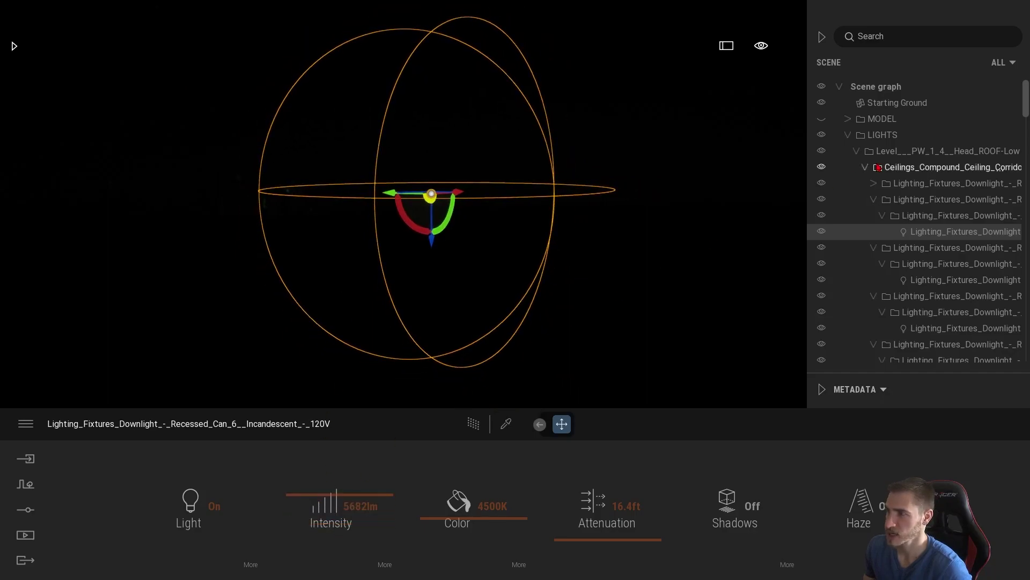
Try showing the MODEL container with the selected downlight's intensity raised to about 8011 lm.
click(824, 122)
right_drag(433, 296, 413, 317)
key(f)
scroll(423, 302, down, 4)
drag(327, 507, 350, 461)
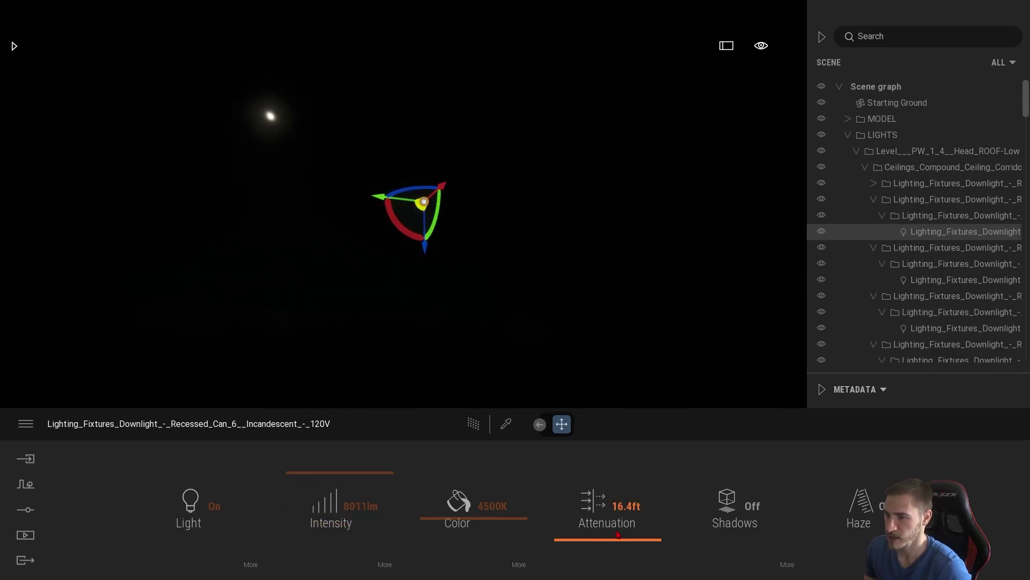
Try a different attenuation on the downlight, then undo the attenuation, last intensity and MODEL visibility changes.
drag(599, 519, 606, 495)
key(ctrl+z)
key(ctrl+z)
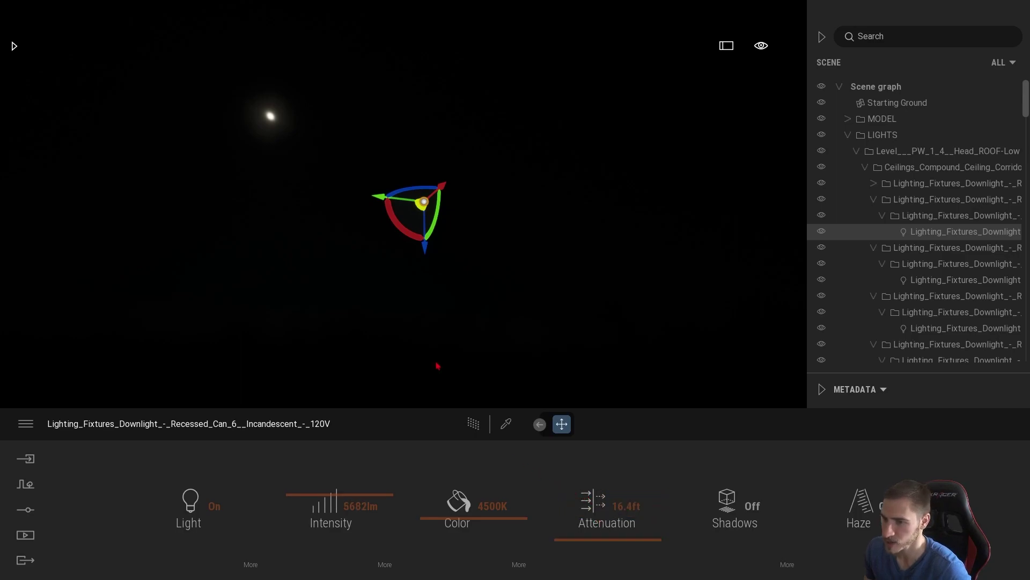
right_drag(406, 235, 421, 301)
key(ctrl+z)
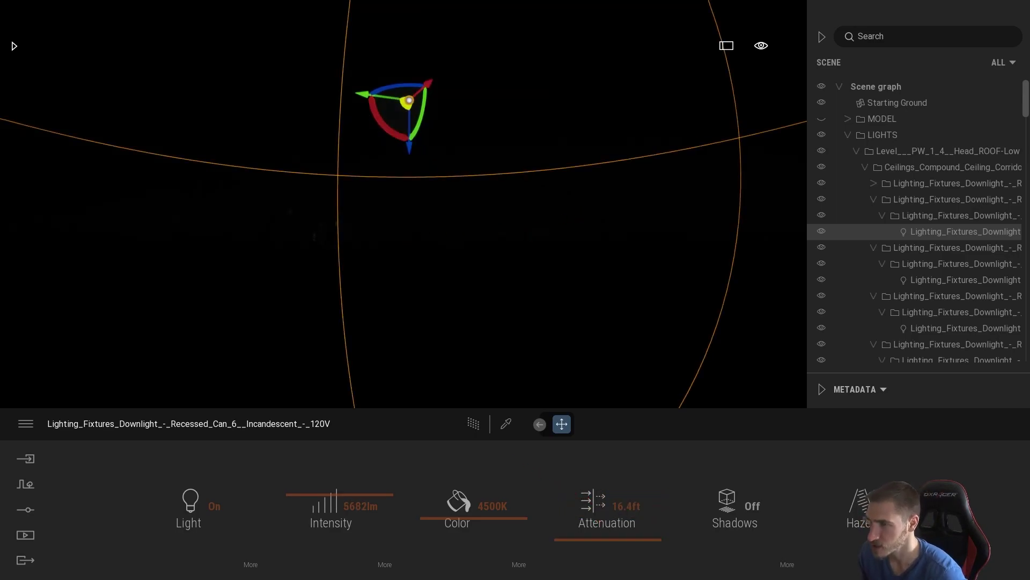
Turn on Auto-exposure in the exposure settings of the scene lighting.
right_drag(572, 215, 504, 237)
click(25, 509)
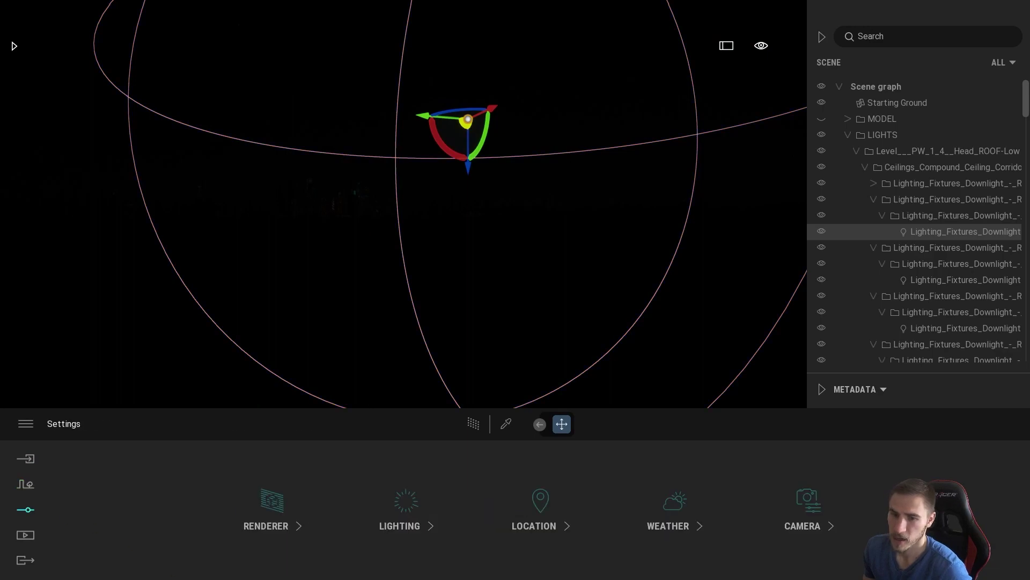
click(406, 504)
click(386, 568)
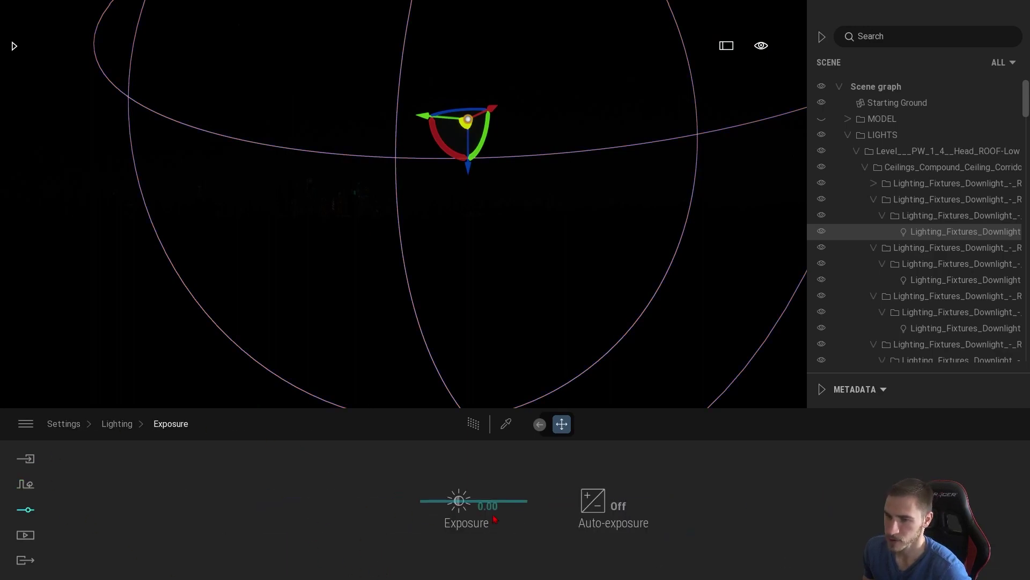
click(593, 505)
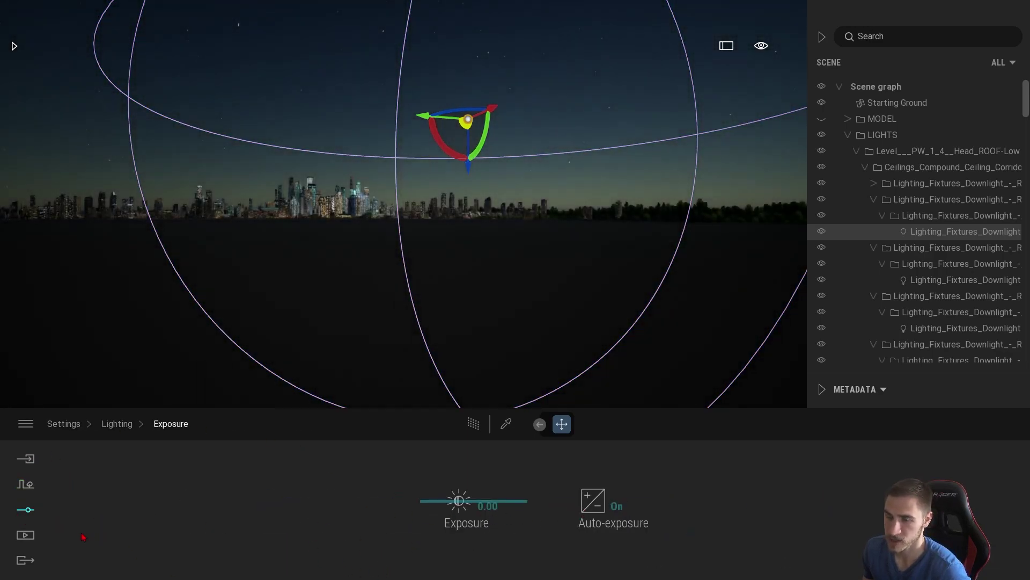
click(26, 509)
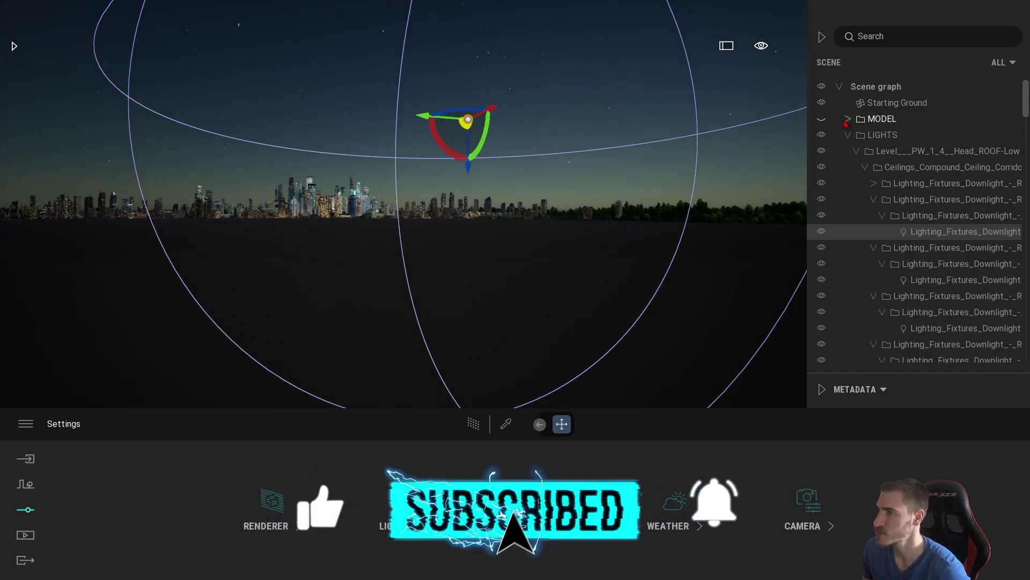
Show the MODEL container and set the intensity of the second corridor ceiling downlight to 2500 lm.
click(822, 119)
key(f)
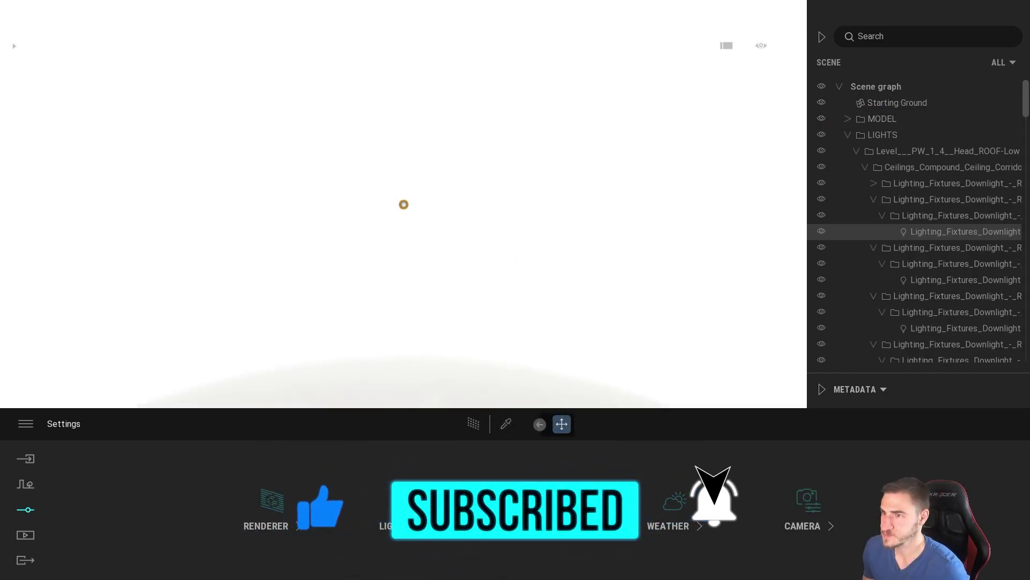
right_drag(512, 249, 633, 251)
right_drag(404, 204, 375, 124)
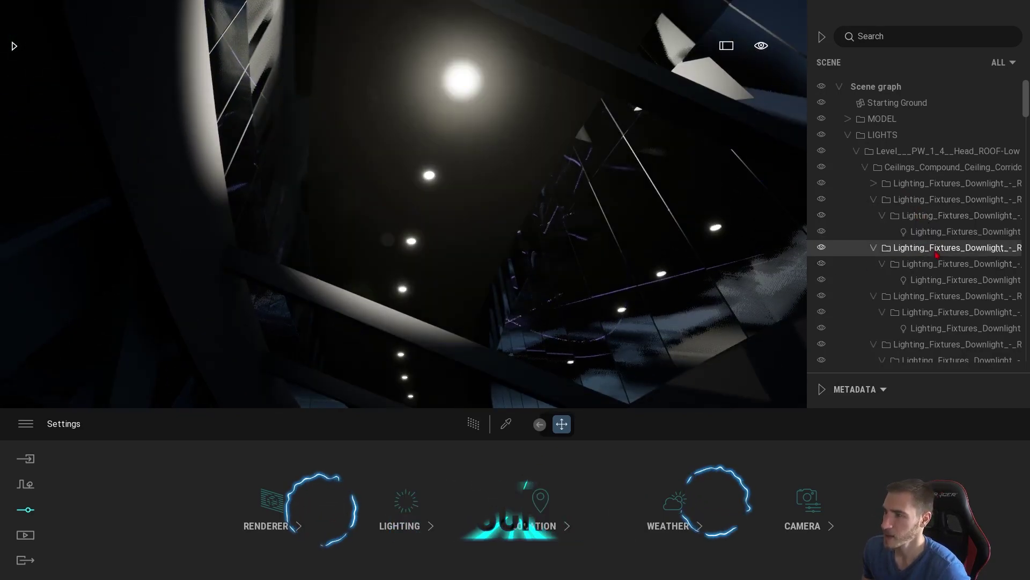
click(931, 234)
drag(326, 497, 325, 525)
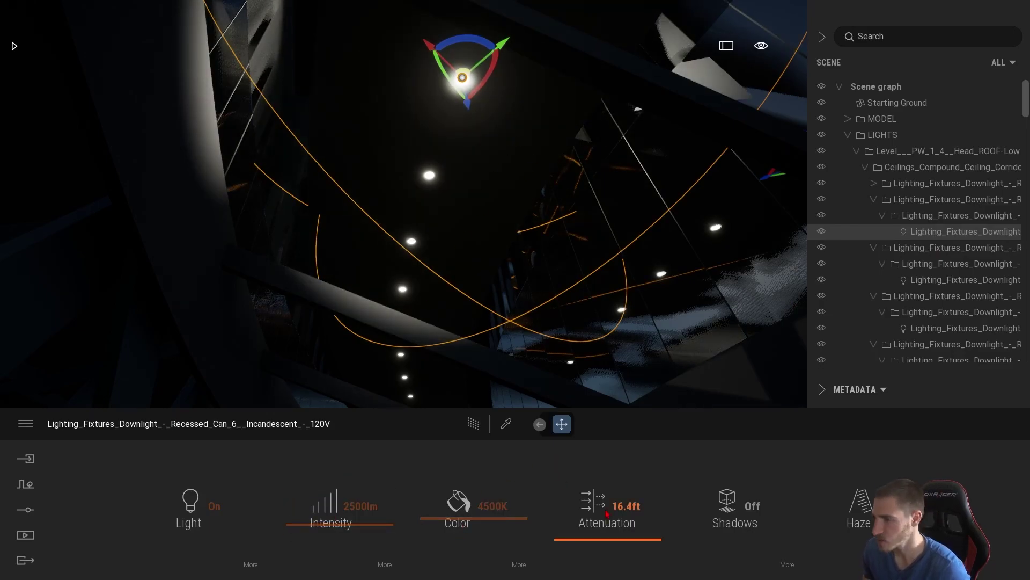
Set the selected corridor downlight's intensity to 60 lm and check its effect along the corridor.
drag(613, 506, 607, 539)
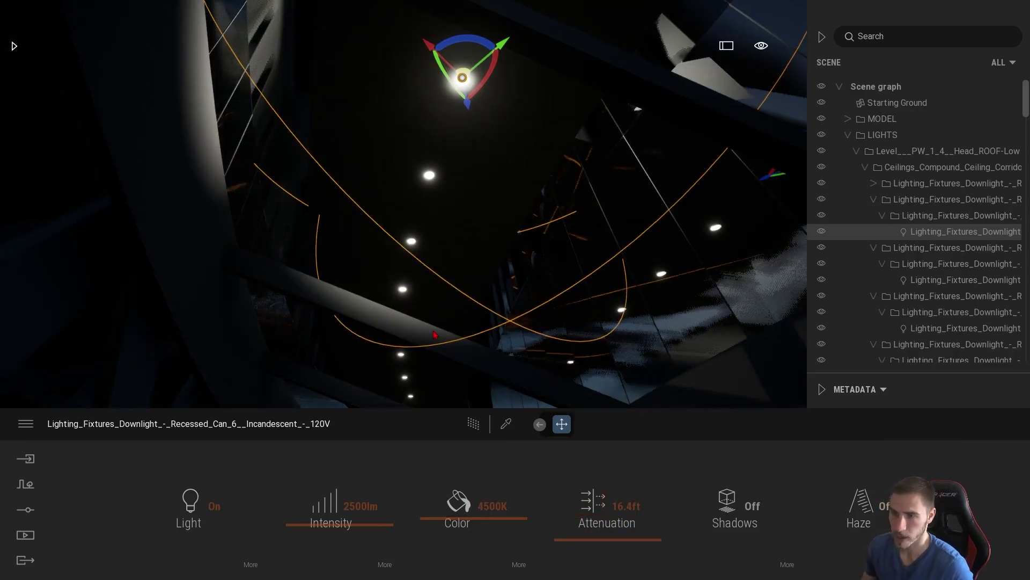
right_drag(483, 219, 494, 309)
scroll(464, 159, down, 3)
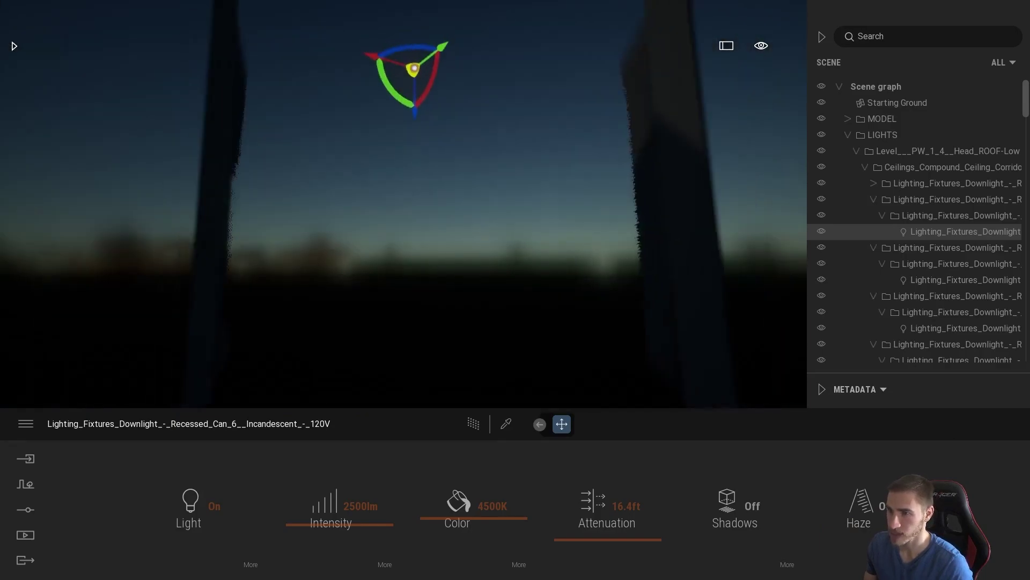
scroll(464, 159, up, 3)
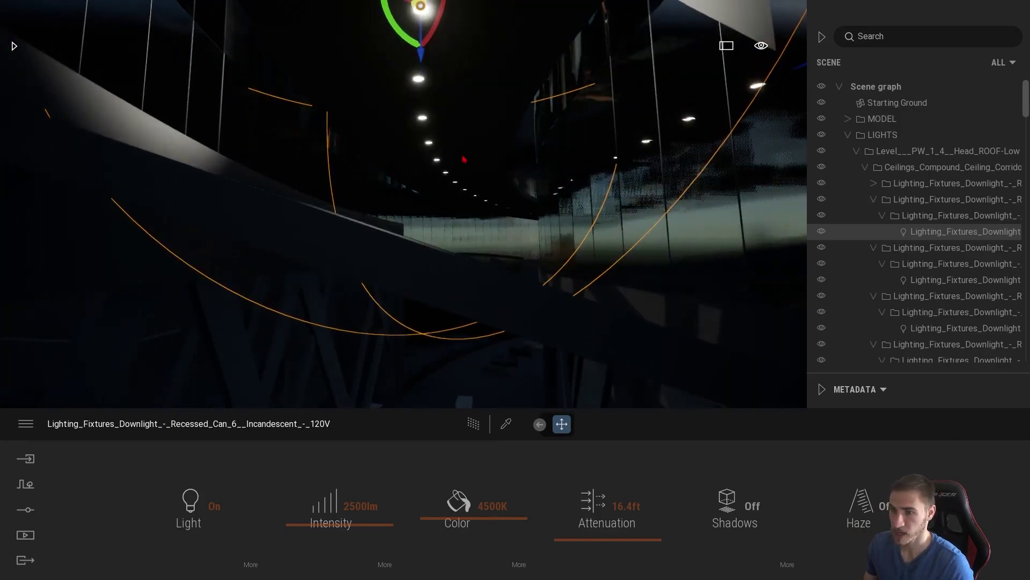
click(356, 505)
text(60)
key(Return)
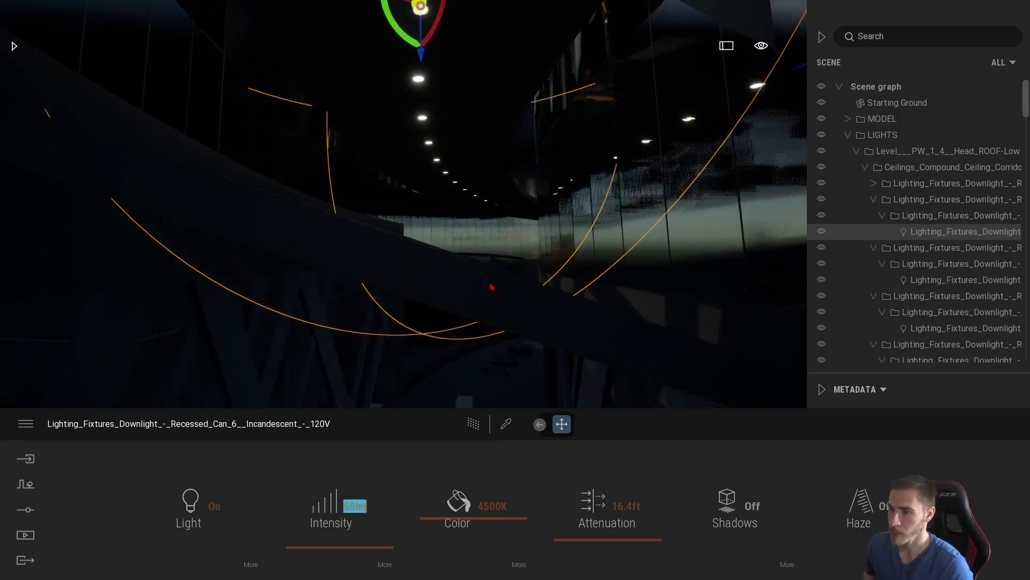
right_drag(565, 347, 565, 315)
key(w)
right_drag(504, 228, 510, 231)
key(s)
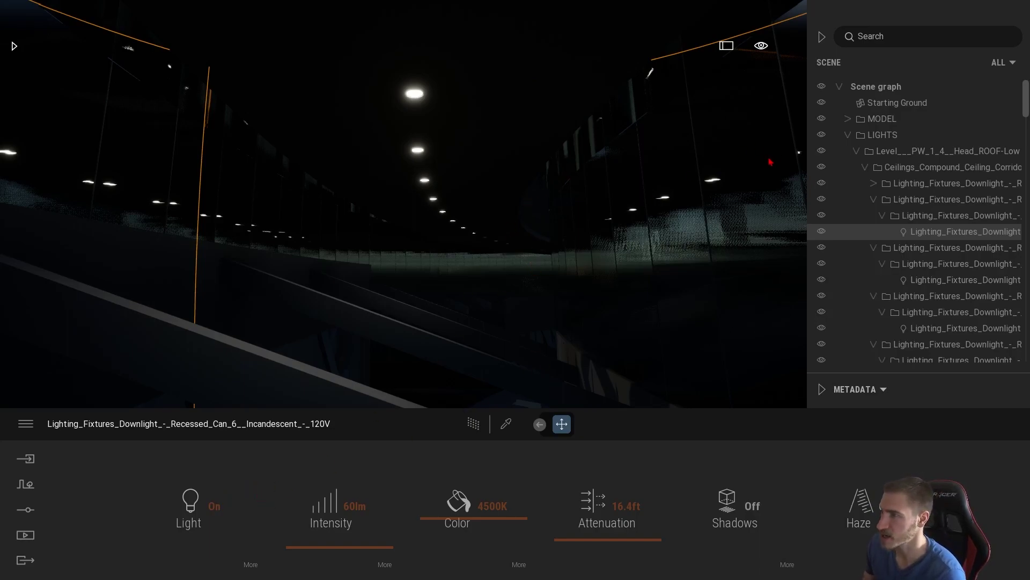
Delete the LIGHTS container from the scene and remove both Revit Direct Links from the imports.
click(880, 137)
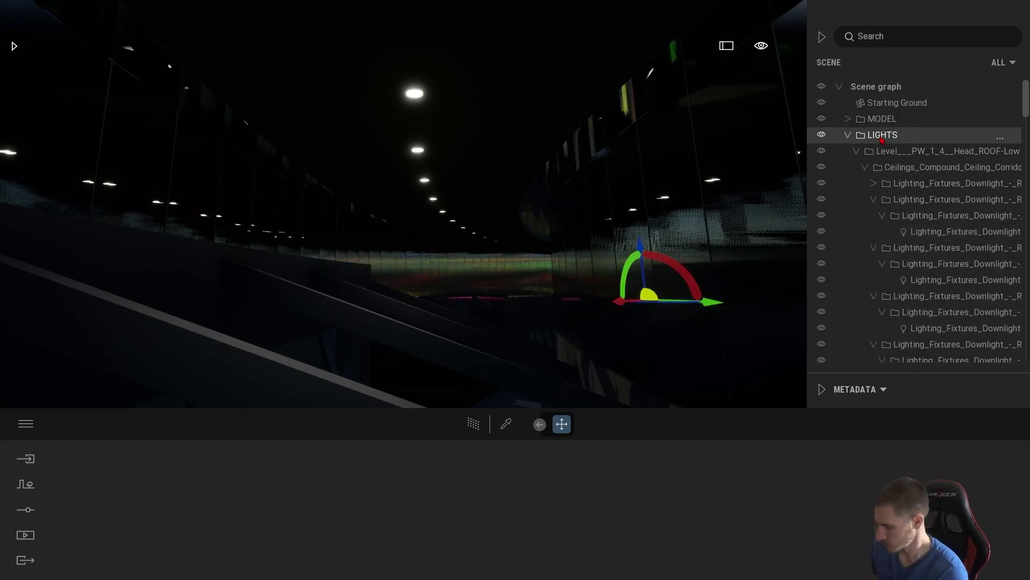
key(Delete)
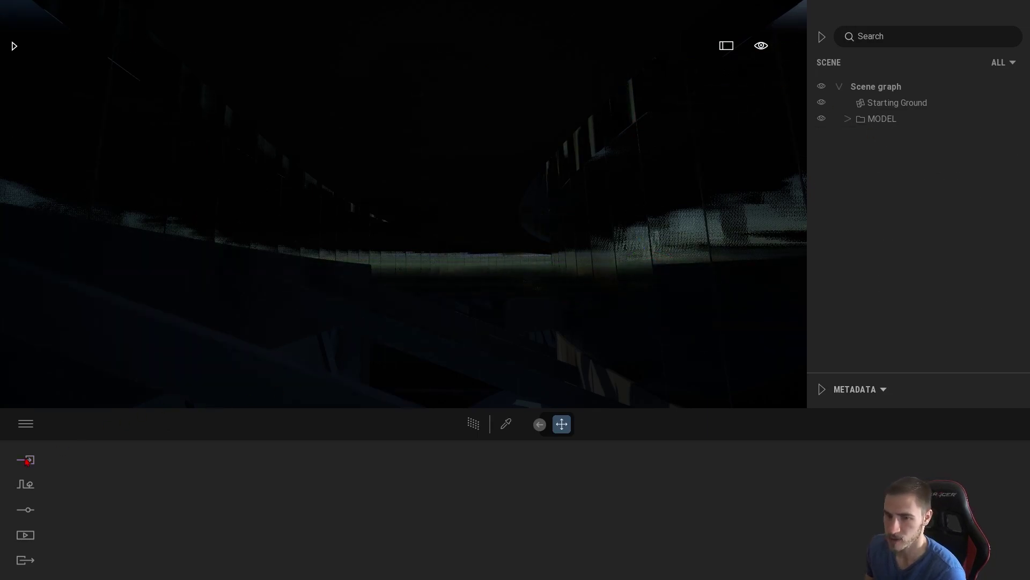
click(26, 460)
click(325, 449)
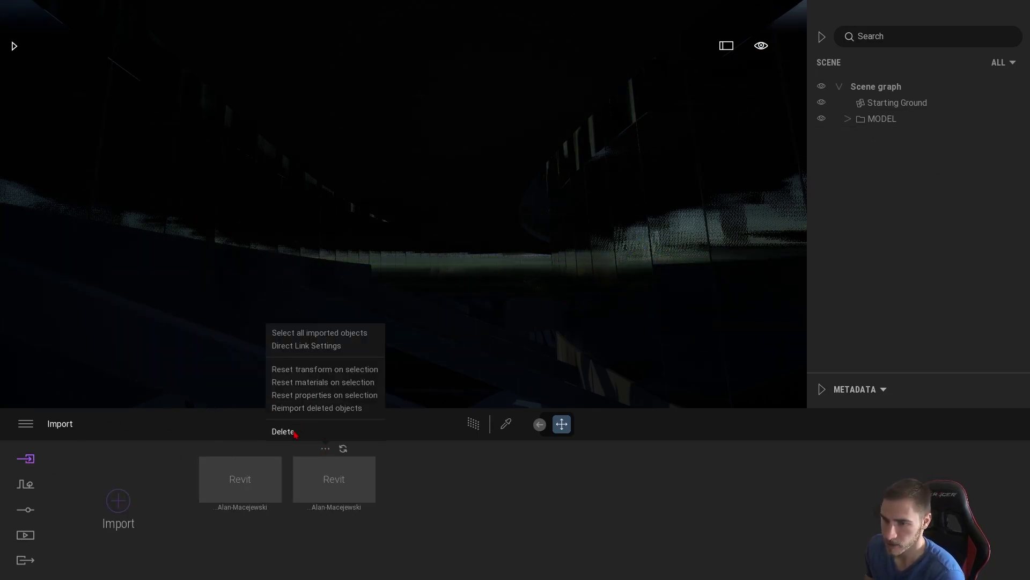
click(283, 432)
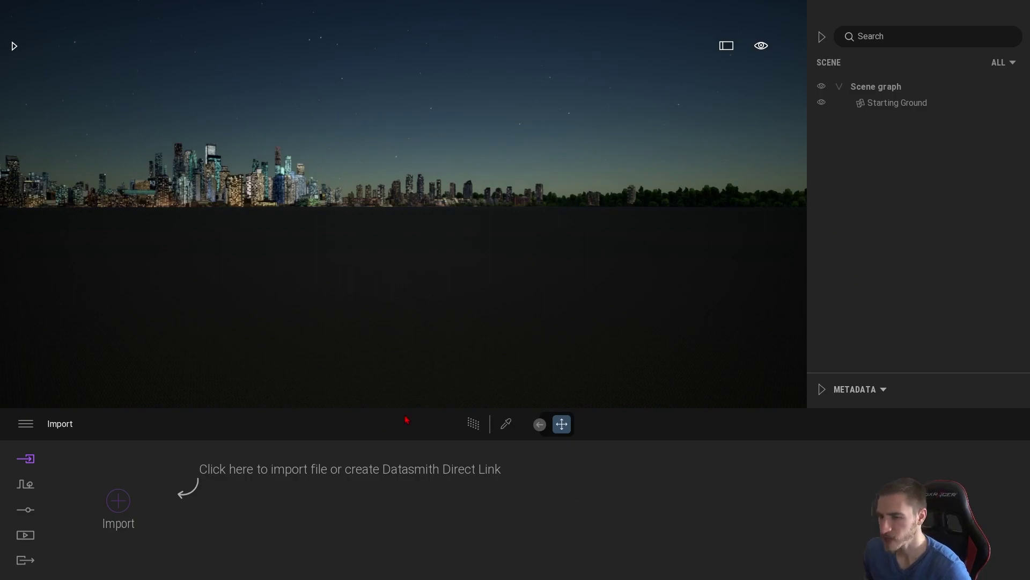
Start a new Revit Direct Link import, look through the light settings options and choose Set intensity to 300 lm.
click(383, 509)
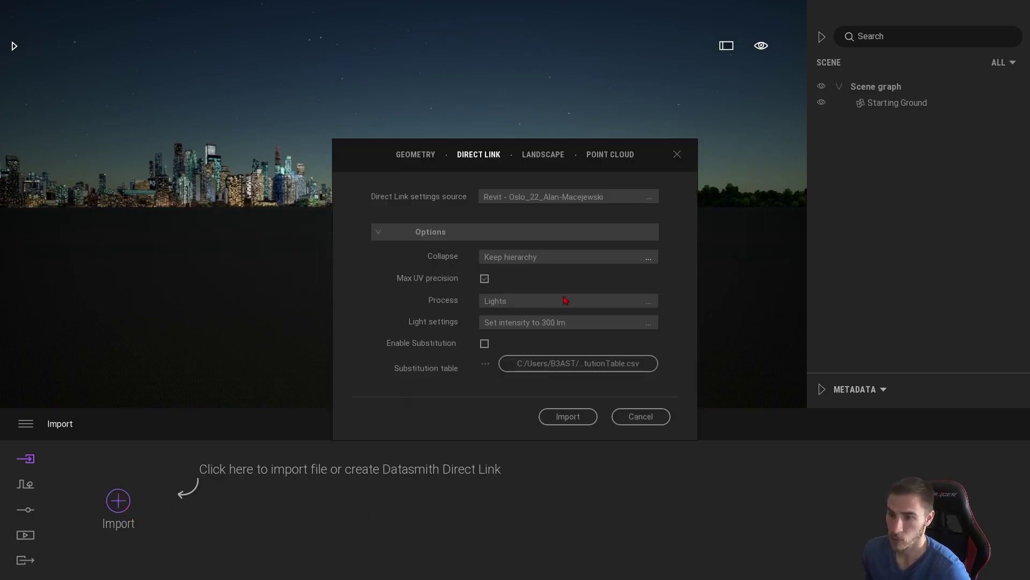
click(527, 328)
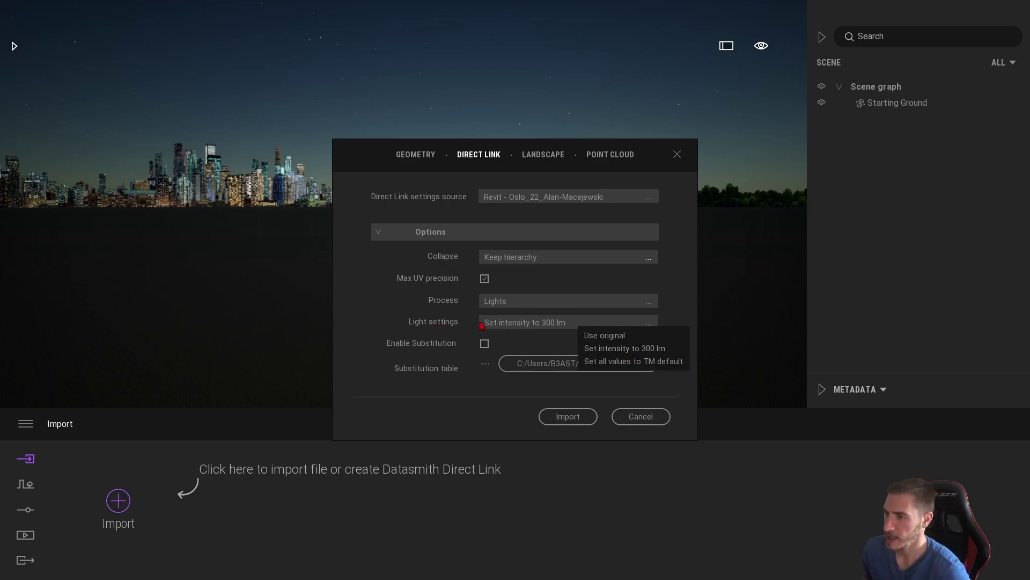
click(447, 365)
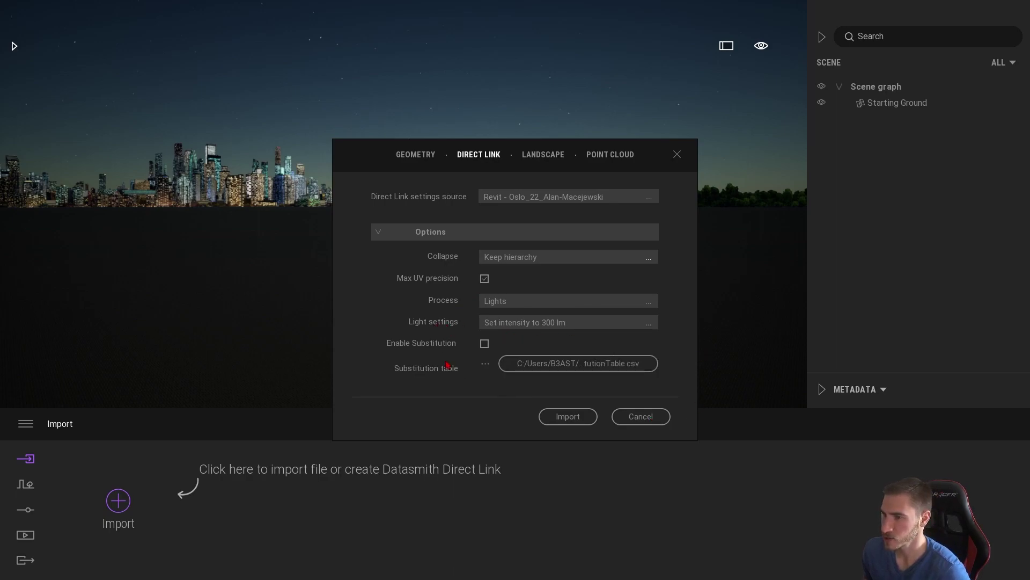
click(585, 324)
click(568, 337)
click(564, 325)
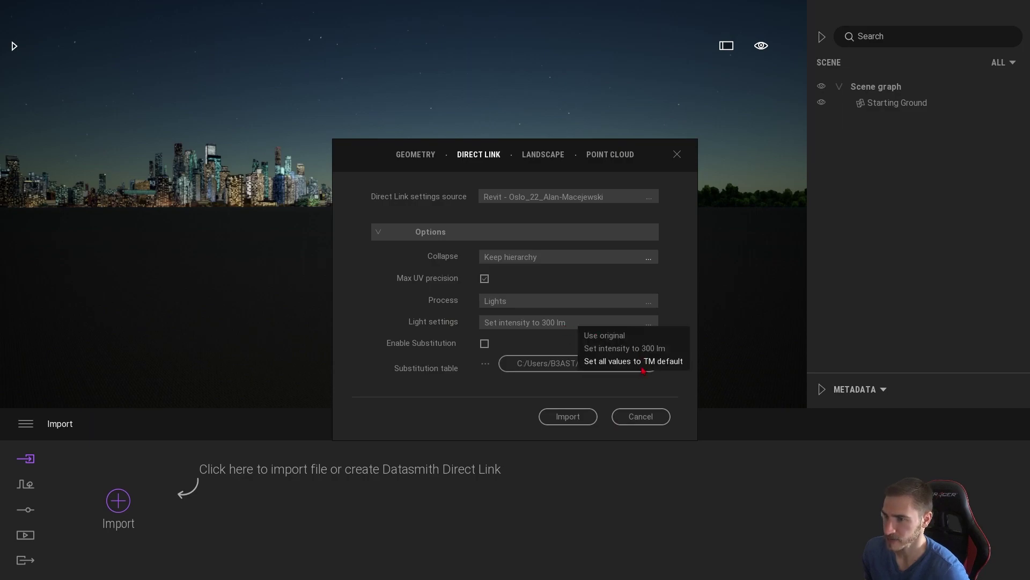
click(620, 364)
click(534, 327)
click(611, 362)
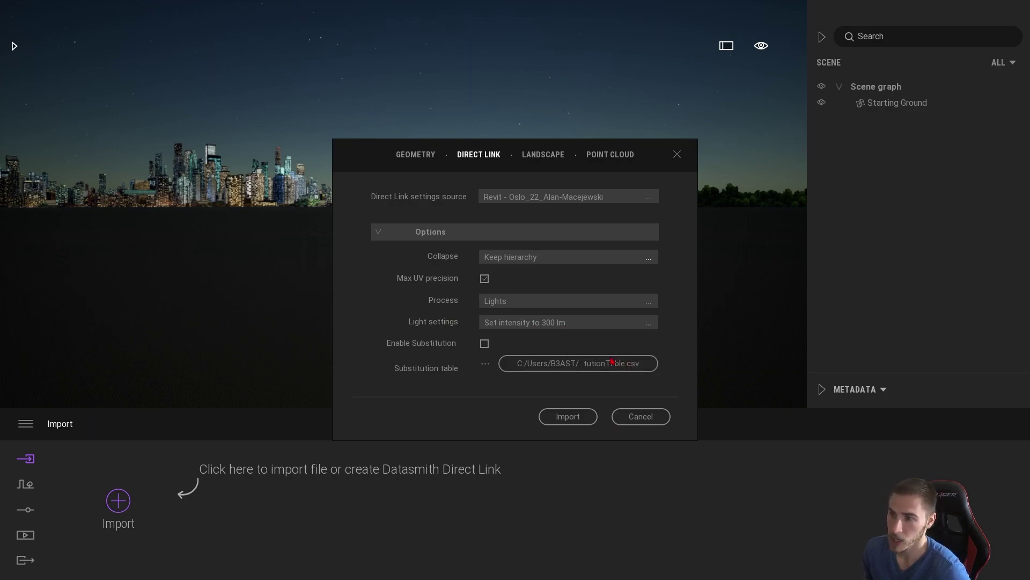
click(565, 325)
click(541, 336)
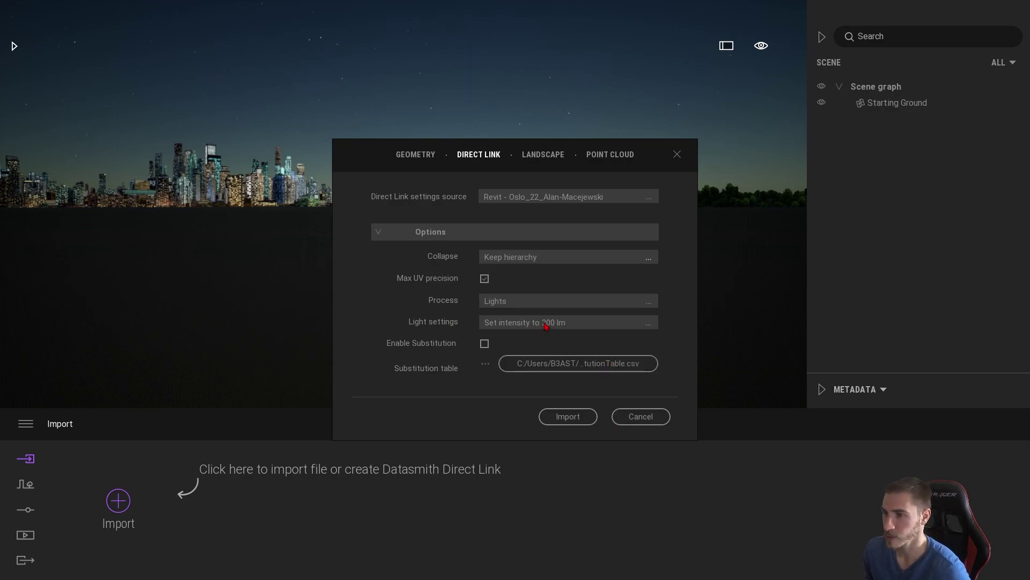
click(546, 325)
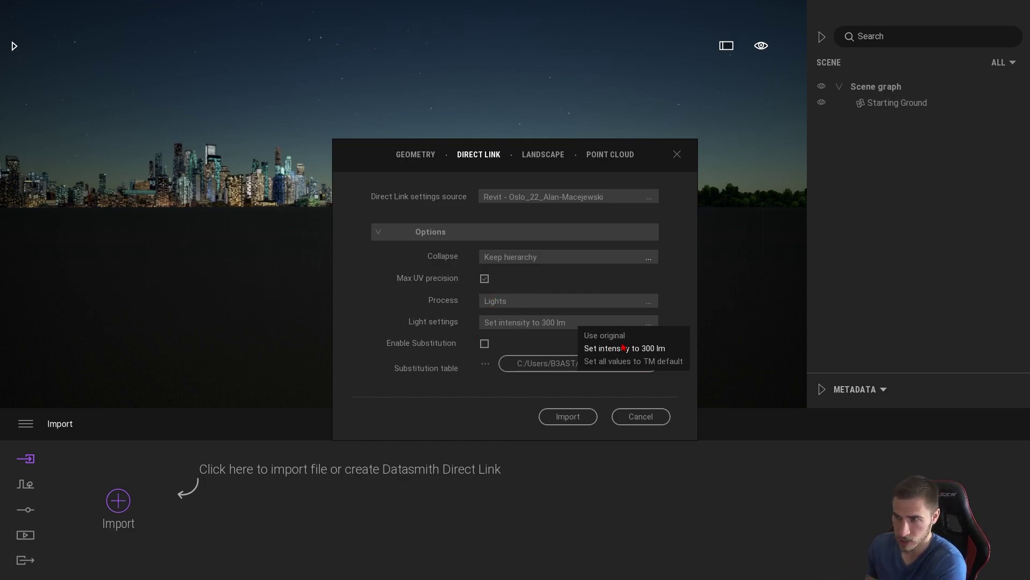
click(647, 350)
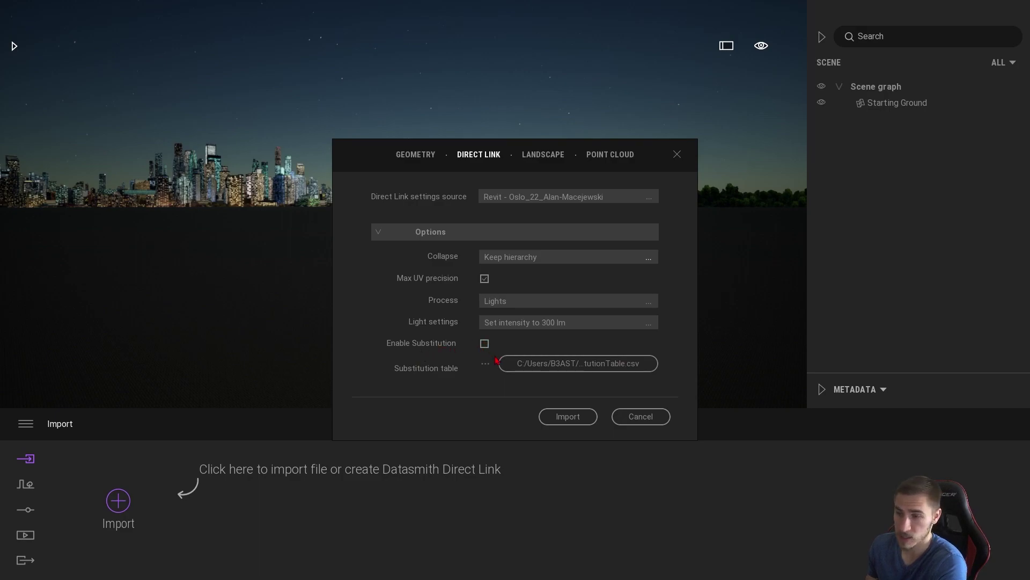
Set the Direct Link to process All and import the Revit model.
click(648, 301)
click(624, 313)
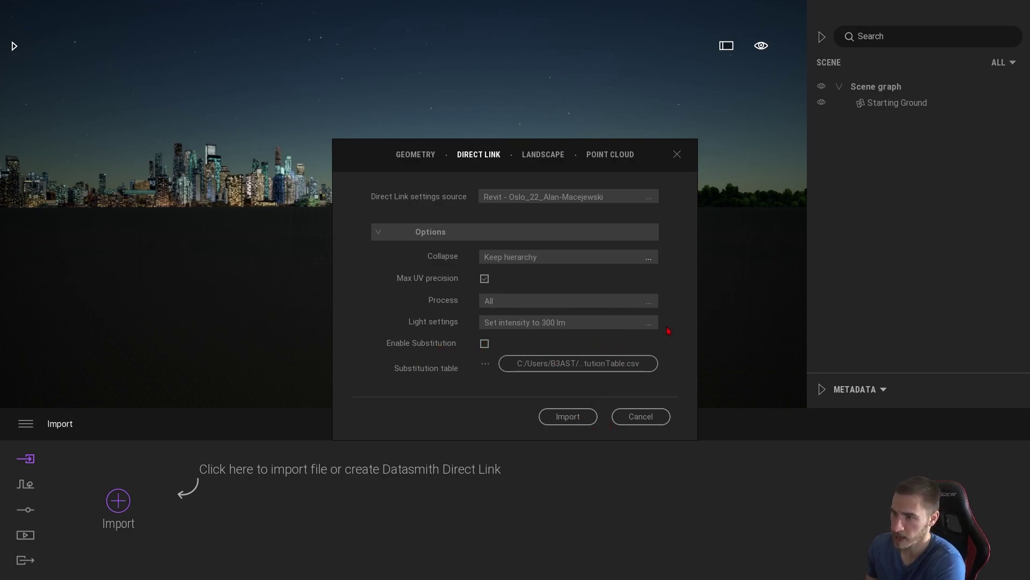
click(569, 416)
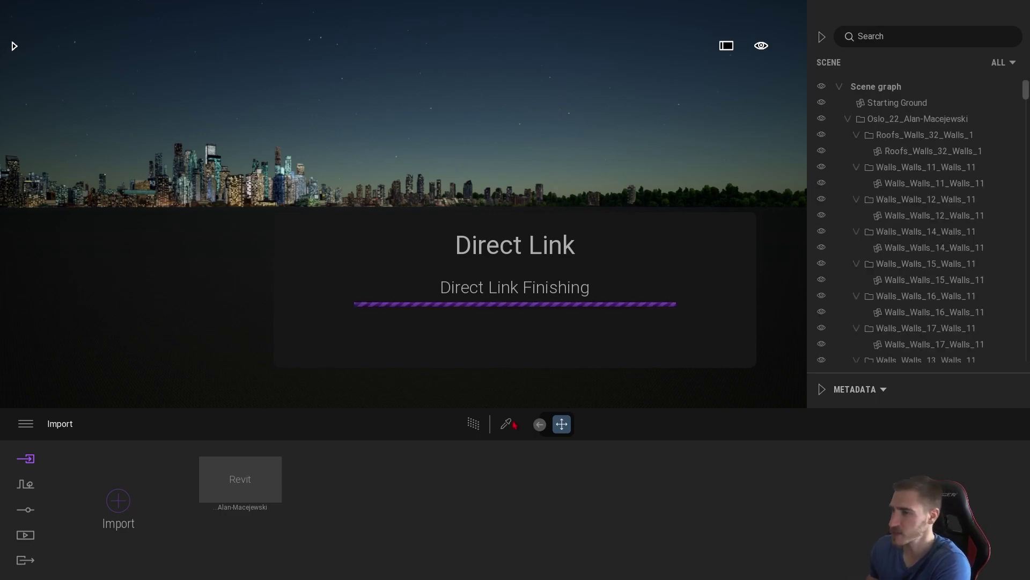
Focus on the imported model through its container and a wall object, and view the downlights inside the corridor.
click(848, 119)
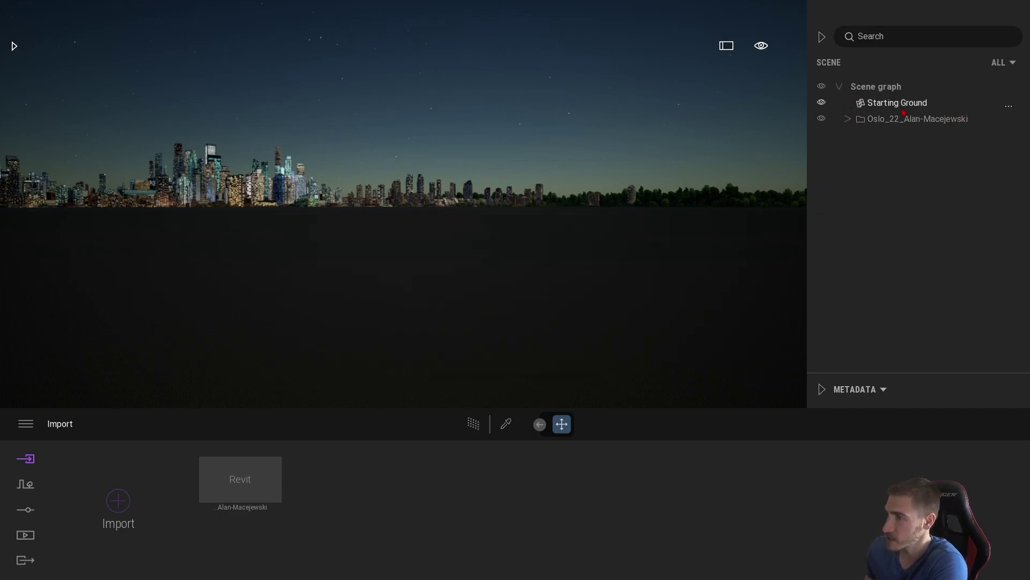
click(848, 119)
mouse_move(1026, 91)
mouse_down()
mouse_move(1020, 375)
mouse_move(1025, 80)
mouse_up()
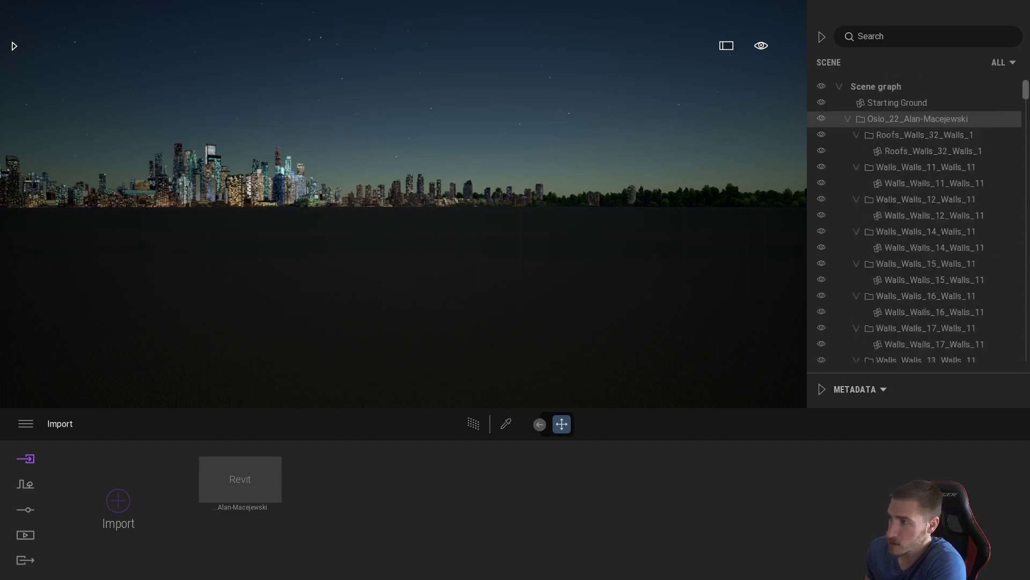
double_click(904, 120)
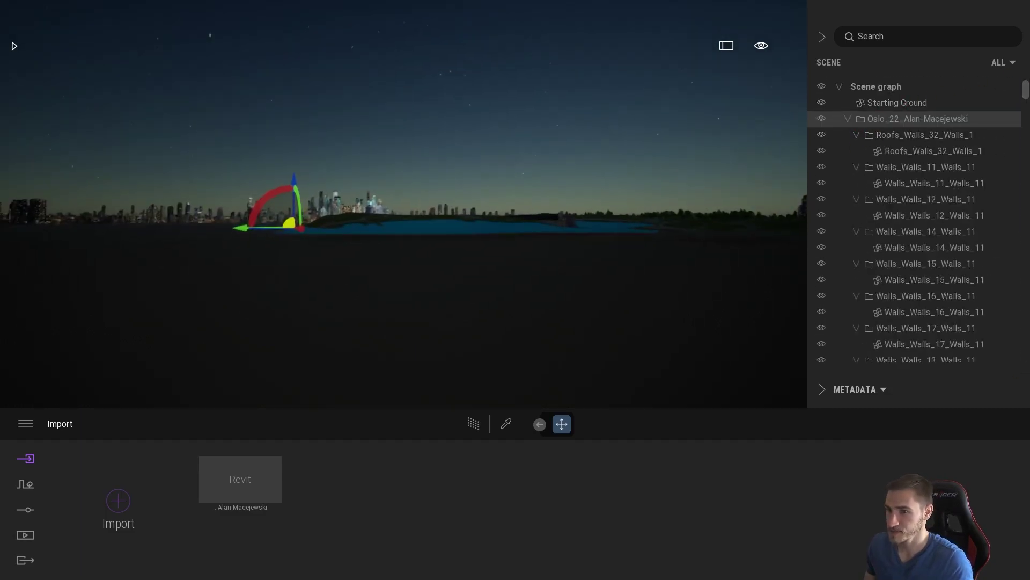
double_click(942, 216)
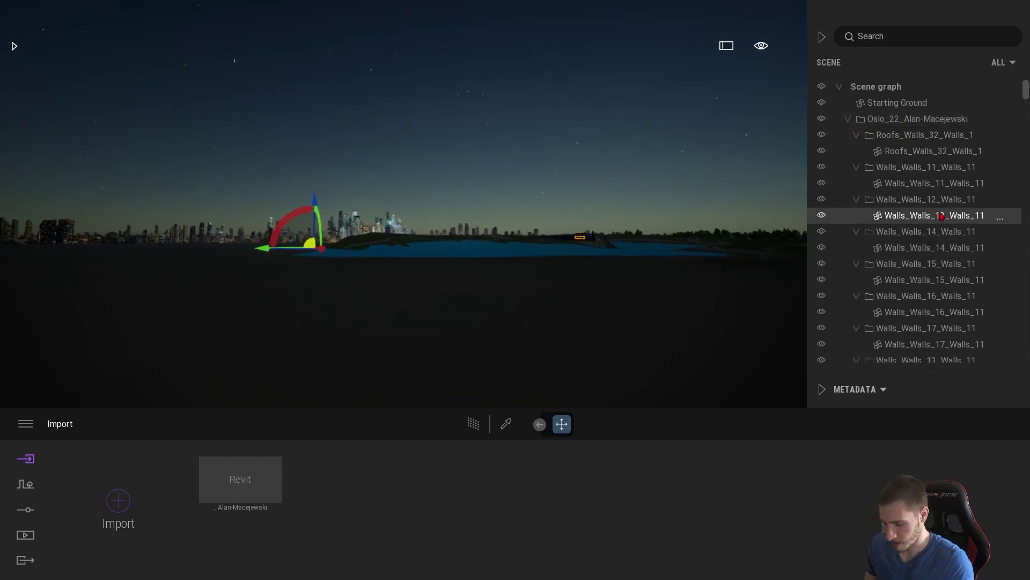
key(s)
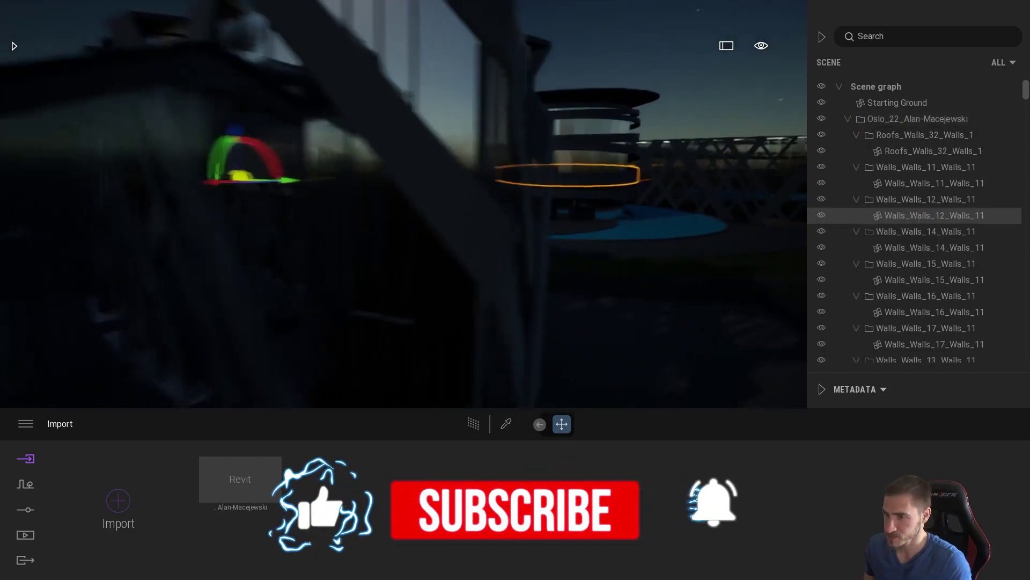
key(w)
right_drag(632, 221, 652, 210)
key(s)
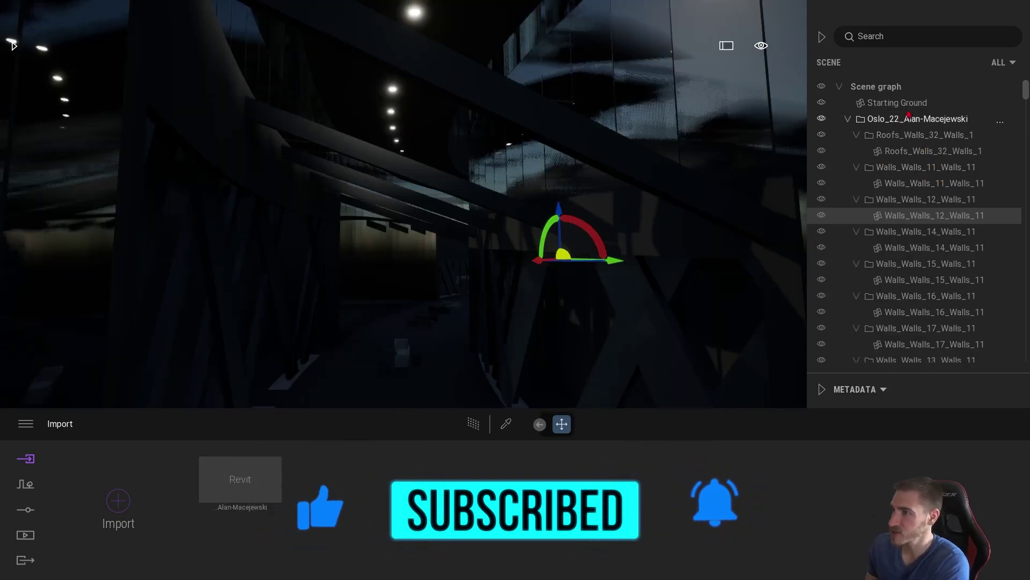
Filter the scene graph to lights and select all the recessed downlights, leaving out the wall sconces.
click(999, 62)
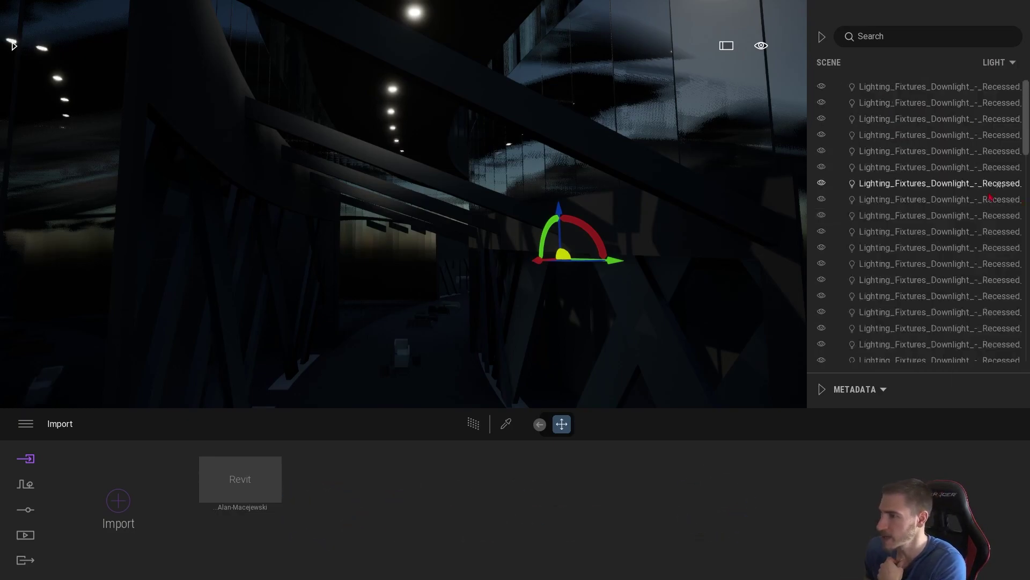
click(949, 186)
scroll(1000, 249, down, 15)
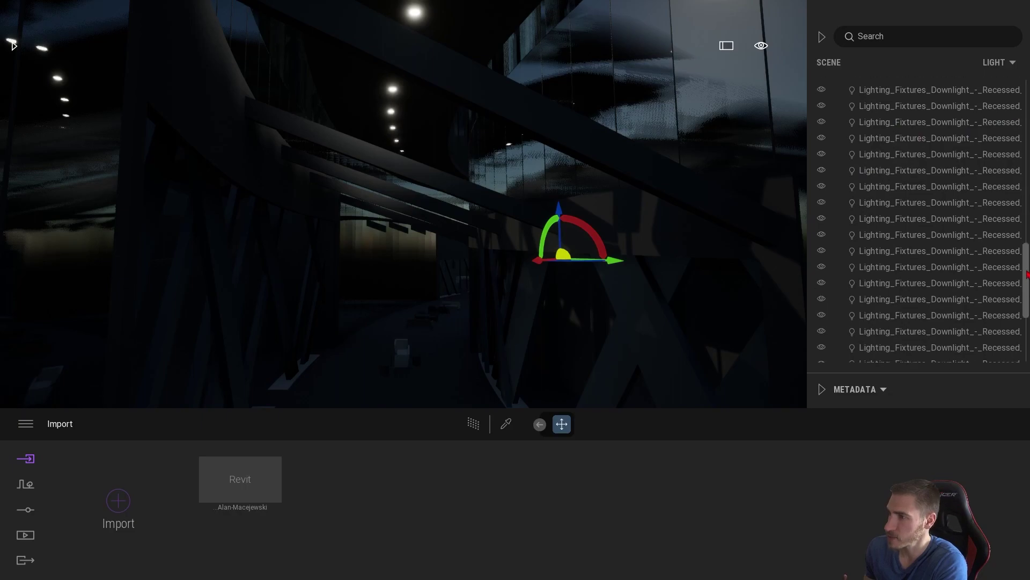
scroll(1009, 322, up, 15)
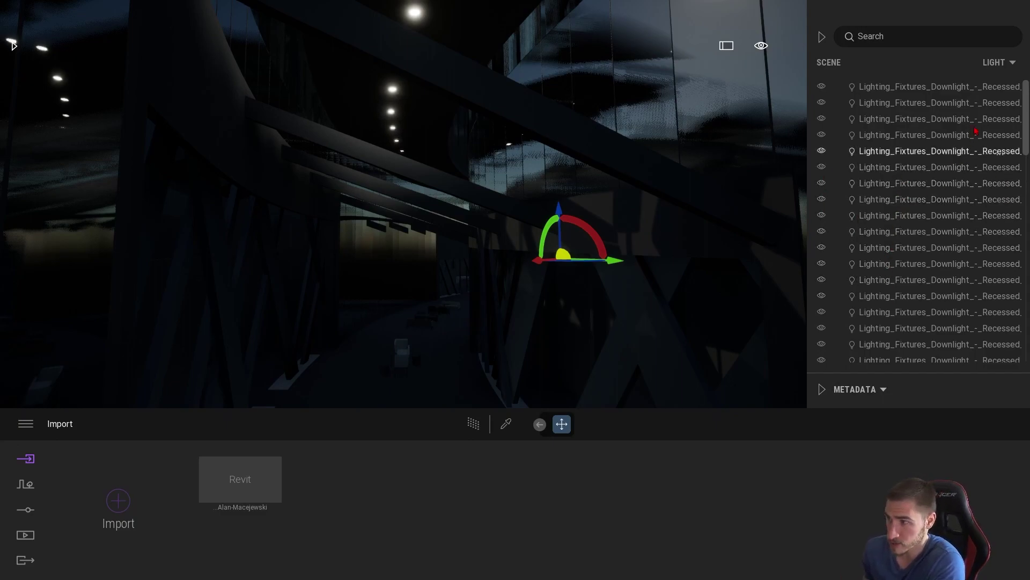
click(934, 183)
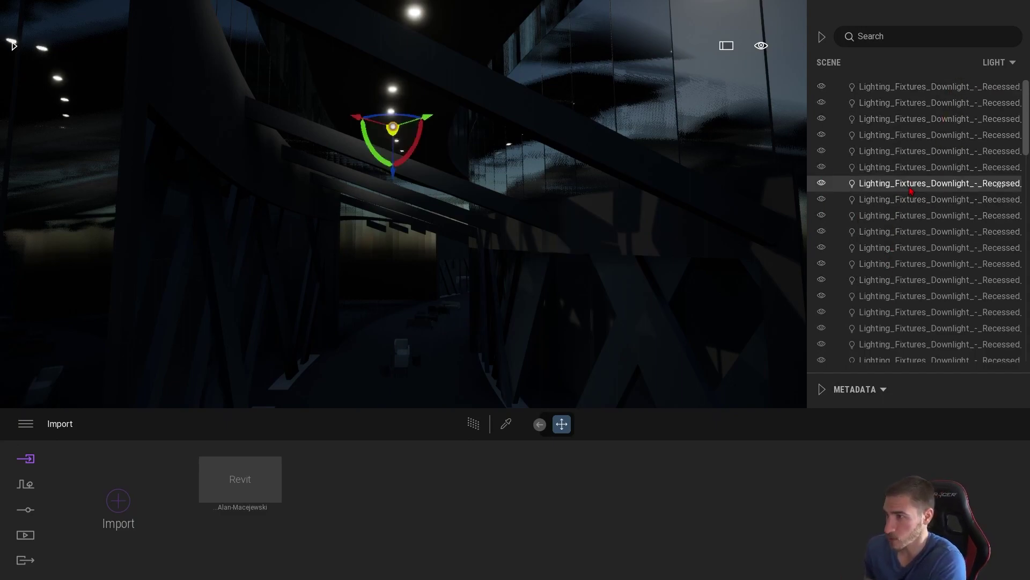
click(932, 88)
drag(1027, 138, 1028, 338)
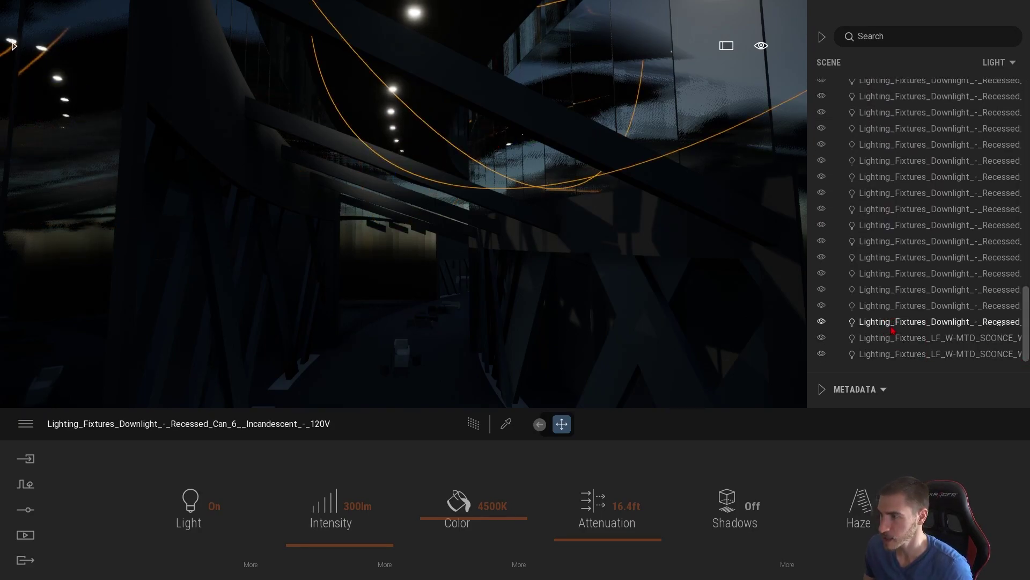
shift+click(999, 322)
Set the selected downlights' attenuation to about 51.5 ft and their intensity to about 284 lm.
drag(348, 541, 348, 540)
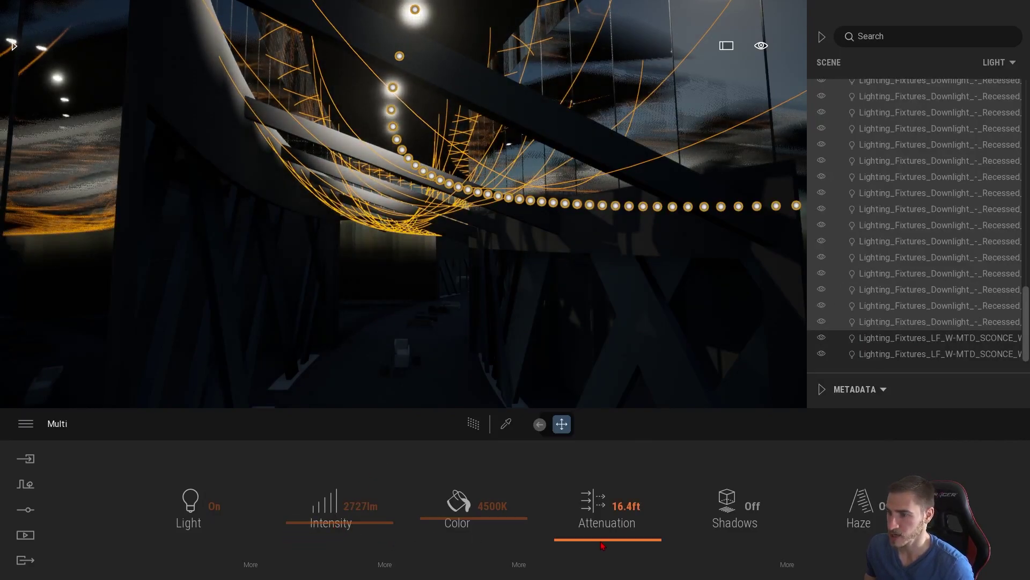
drag(601, 539, 611, 531)
drag(350, 544, 350, 544)
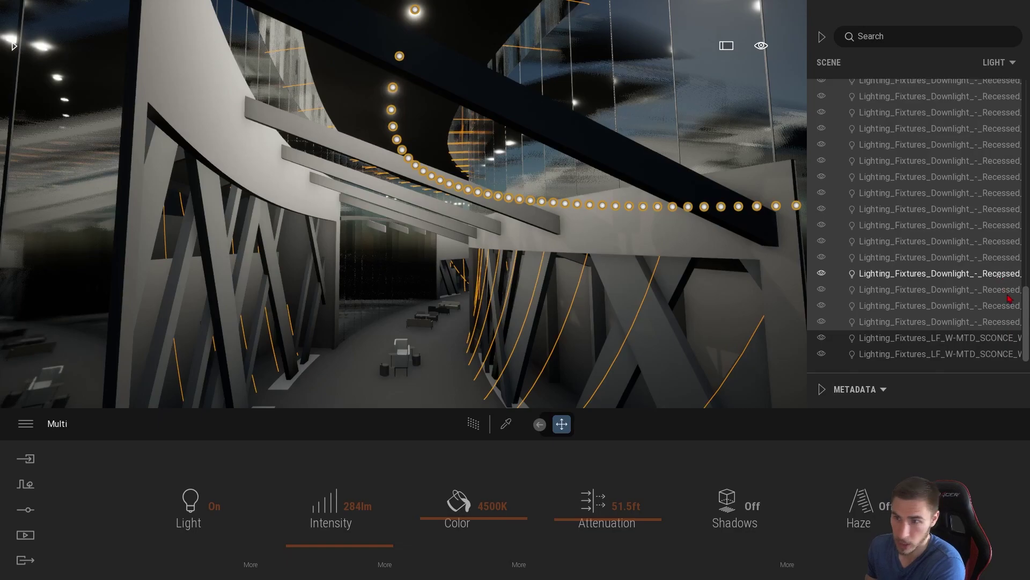
Set the scene graph filter back to All and examine the hierarchy around the selected downlights.
click(996, 63)
click(950, 92)
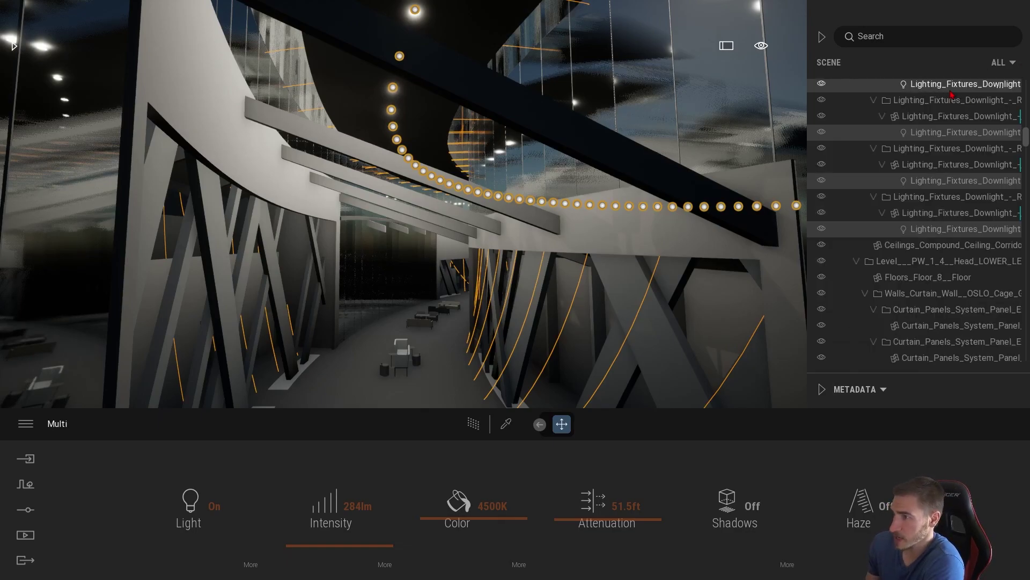
scroll(961, 215, up, 3)
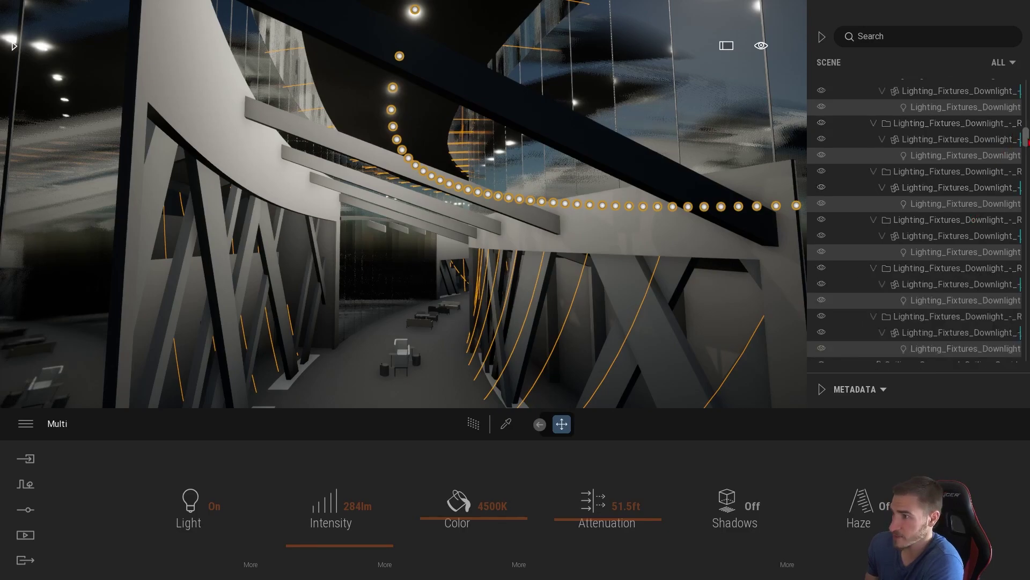
mouse_move(1028, 141)
mouse_down()
mouse_move(1027, 169)
mouse_move(1025, 90)
mouse_move(1028, 131)
mouse_up()
scroll(918, 259, down, 2)
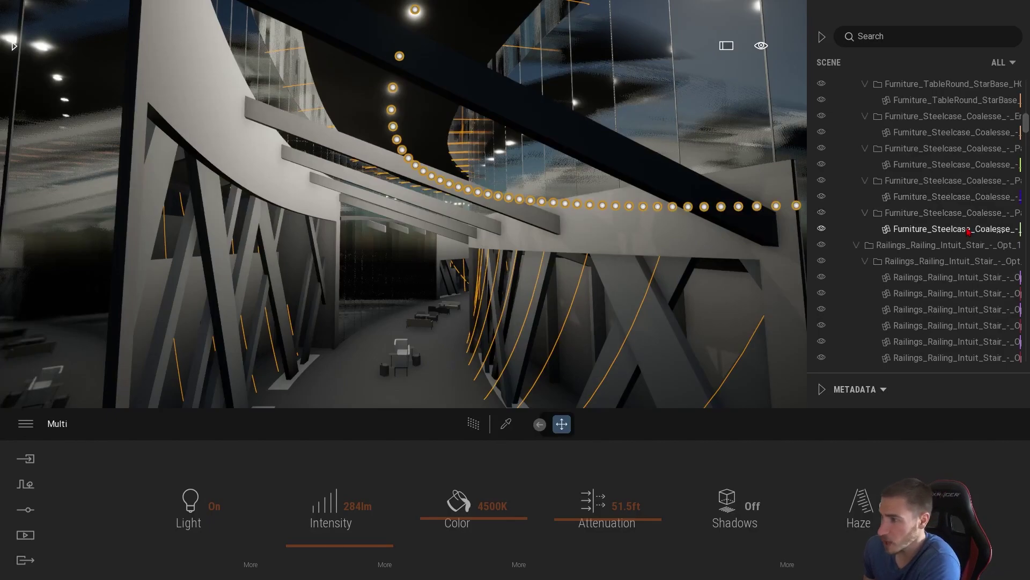
Examine the scene graph past the stair railings down to the downlight fixtures and their nested light objects.
scroll(950, 236, down, 5)
scroll(950, 247, down, 2)
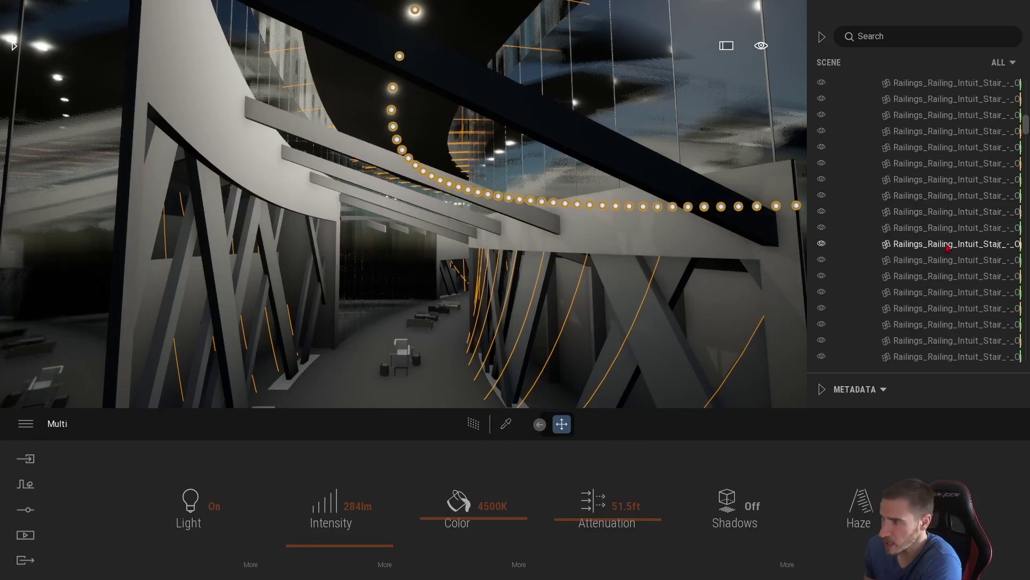
mouse_move(1025, 129)
mouse_down()
mouse_move(1026, 140)
mouse_move(1025, 132)
mouse_up()
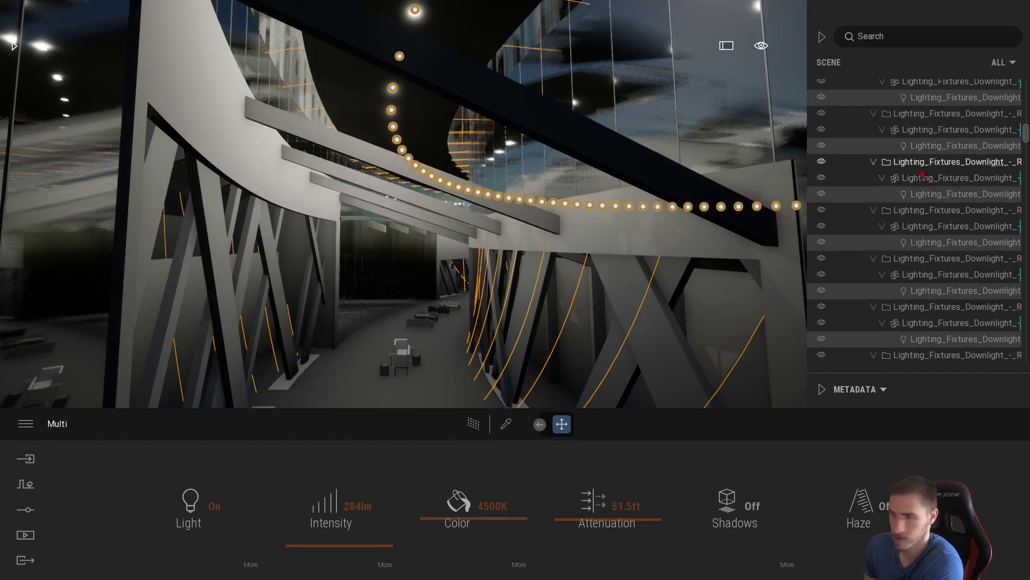
click(1003, 63)
click(1009, 64)
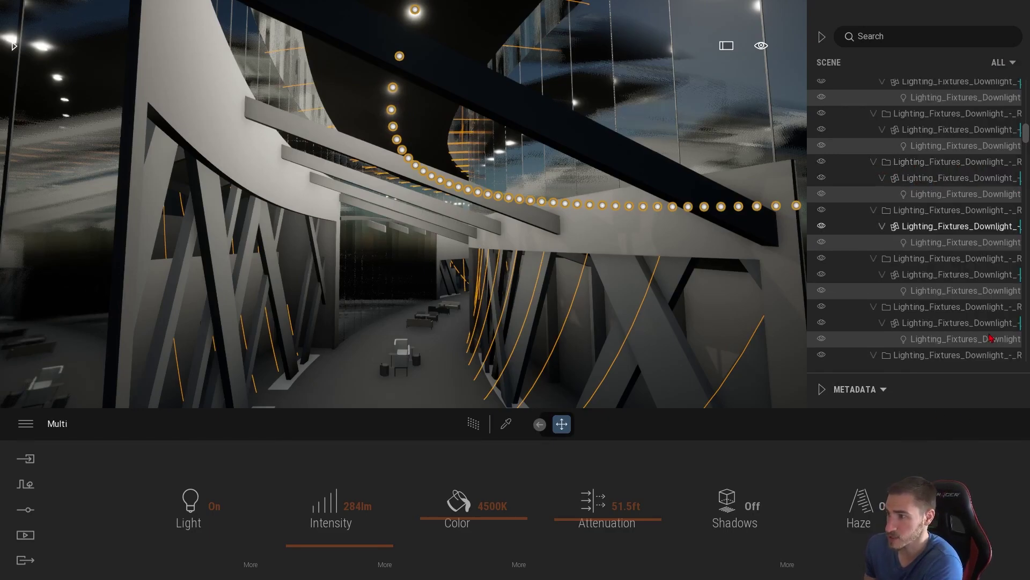
click(1009, 64)
click(1009, 63)
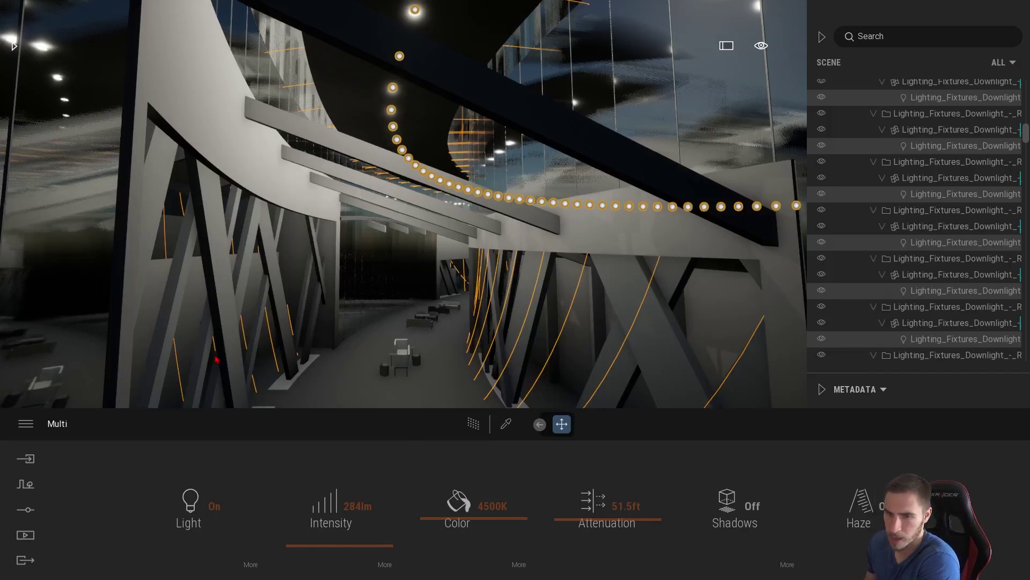
Open the Direct Link settings of the imported Revit model.
click(39, 459)
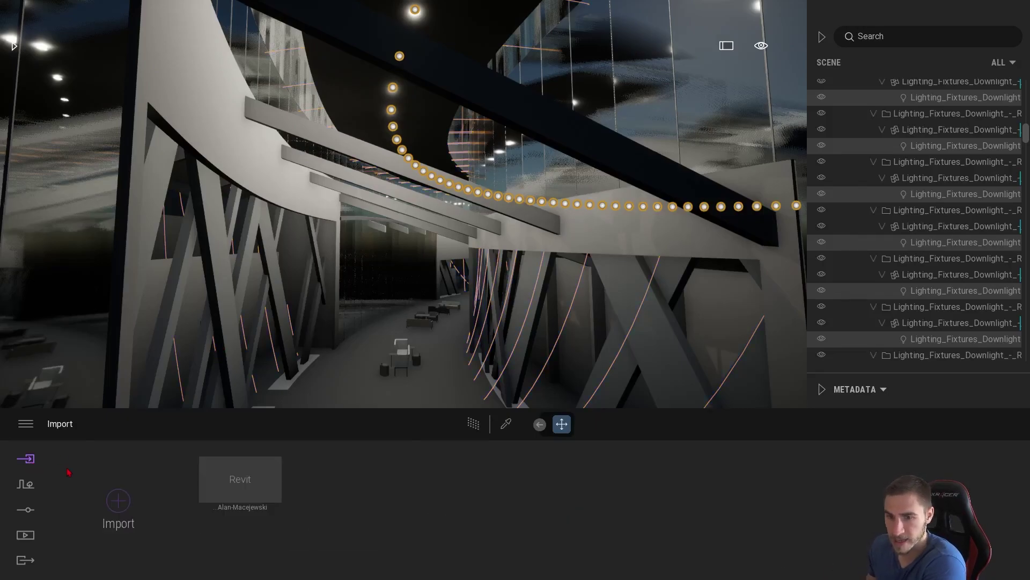
click(232, 448)
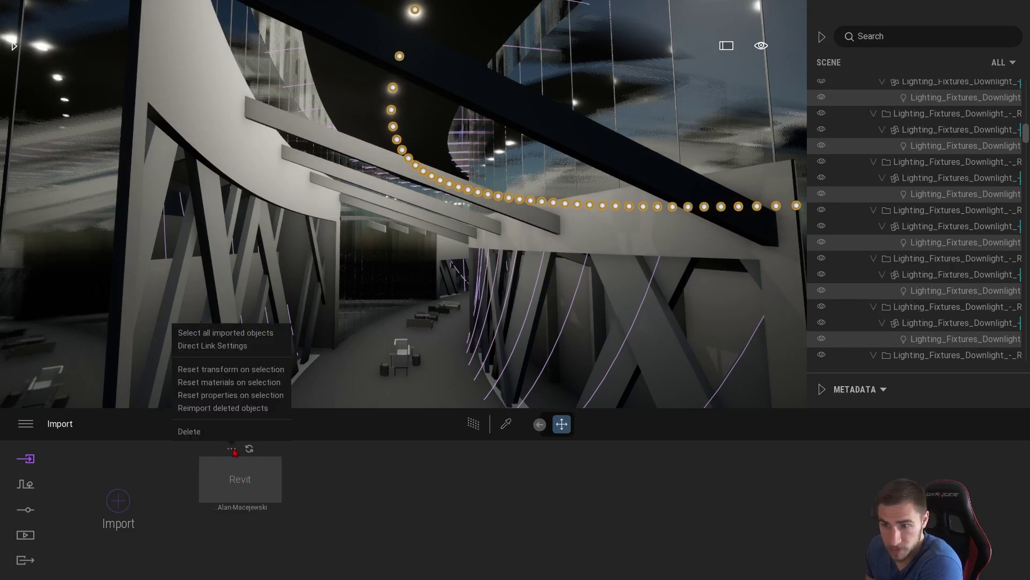
click(247, 346)
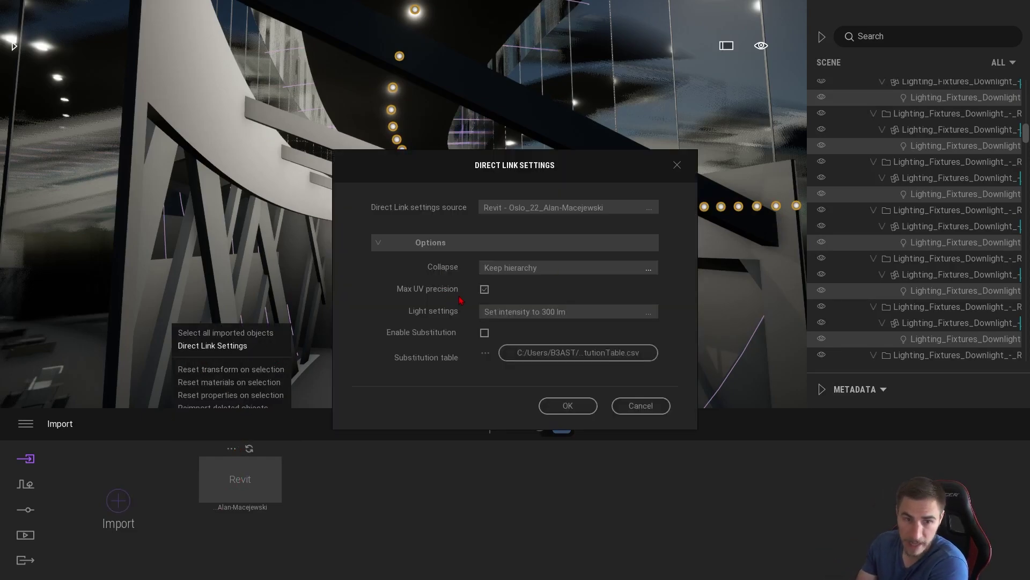